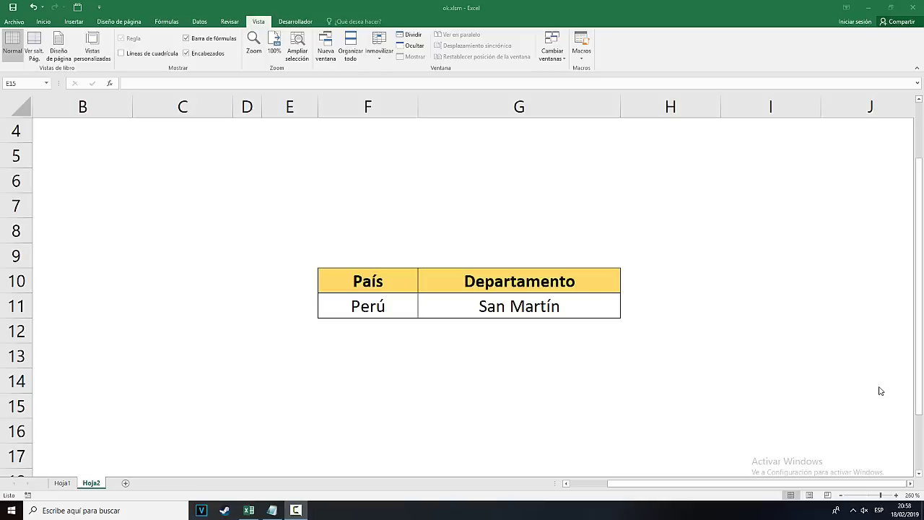
Step: Change País to Bolivia and check that Departamento is cleared and lists Bolivian departments
left_click(391, 306)
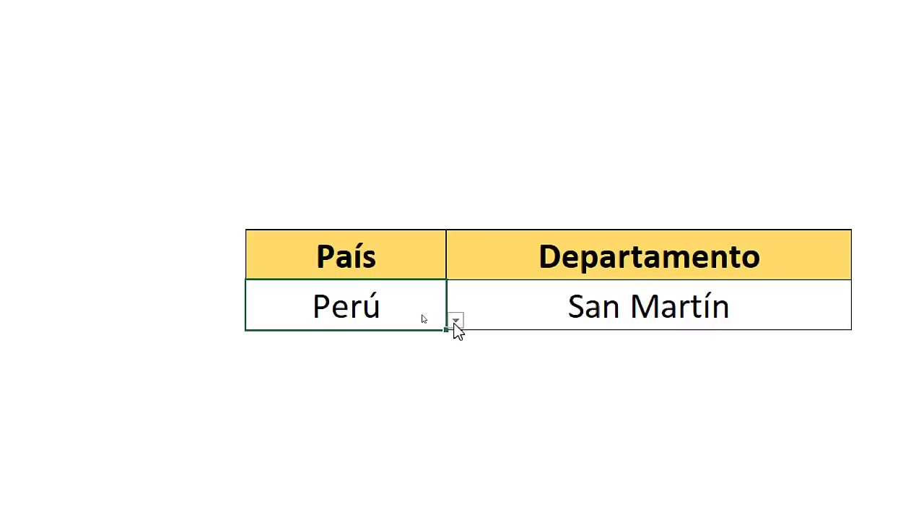
left_click(456, 321)
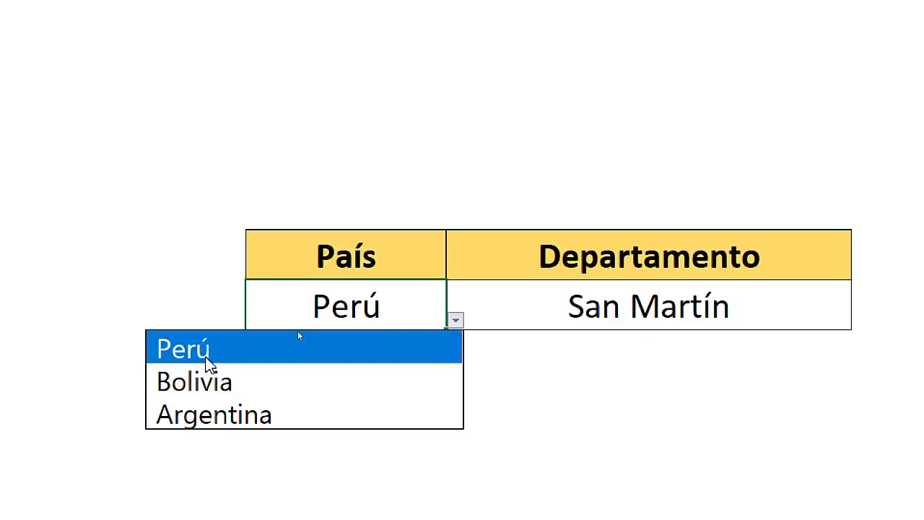
left_click(208, 384)
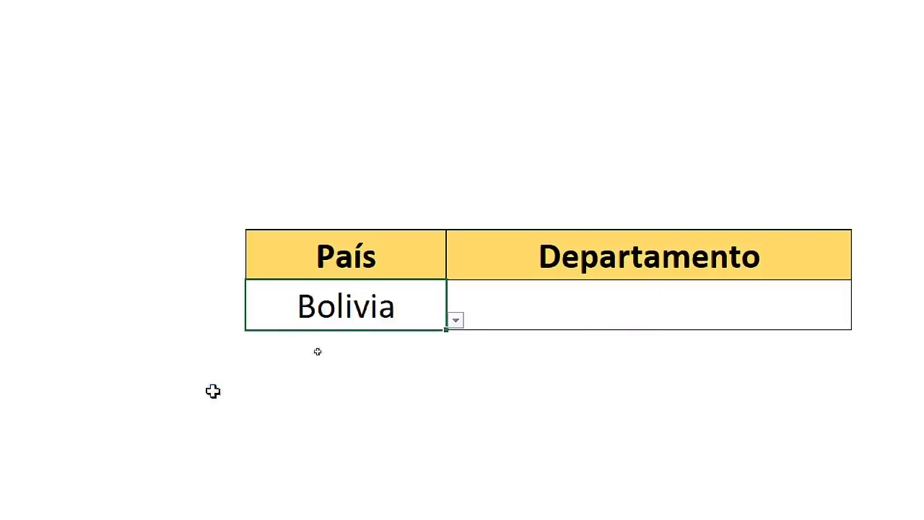
left_click(488, 300)
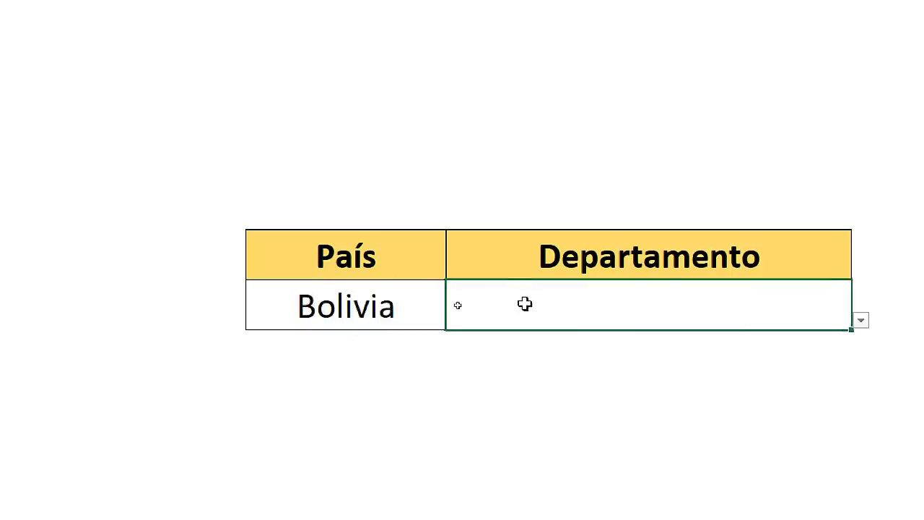
left_click(861, 322)
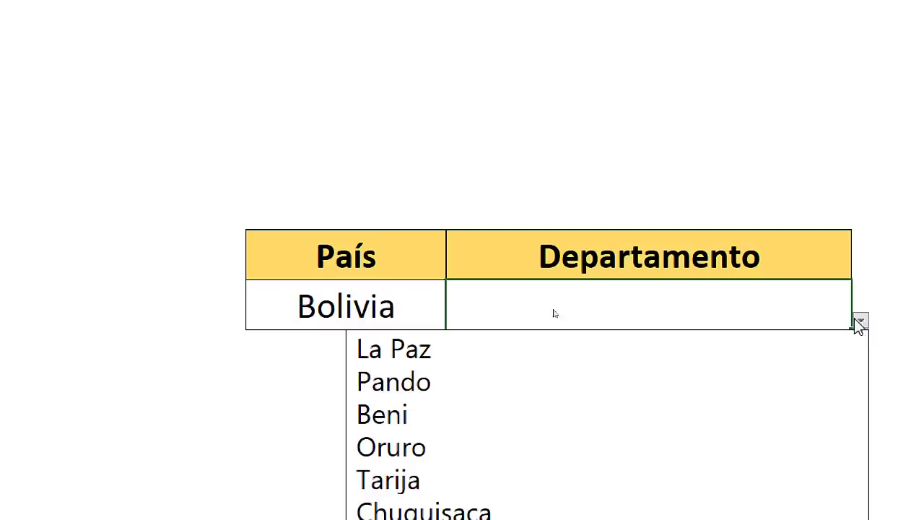
key("Escape")
left_click(353, 316)
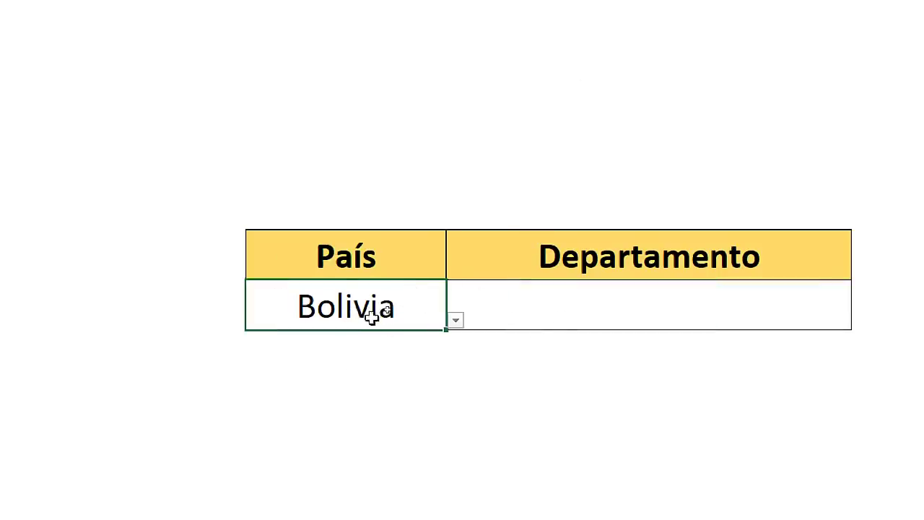
left_click(510, 311)
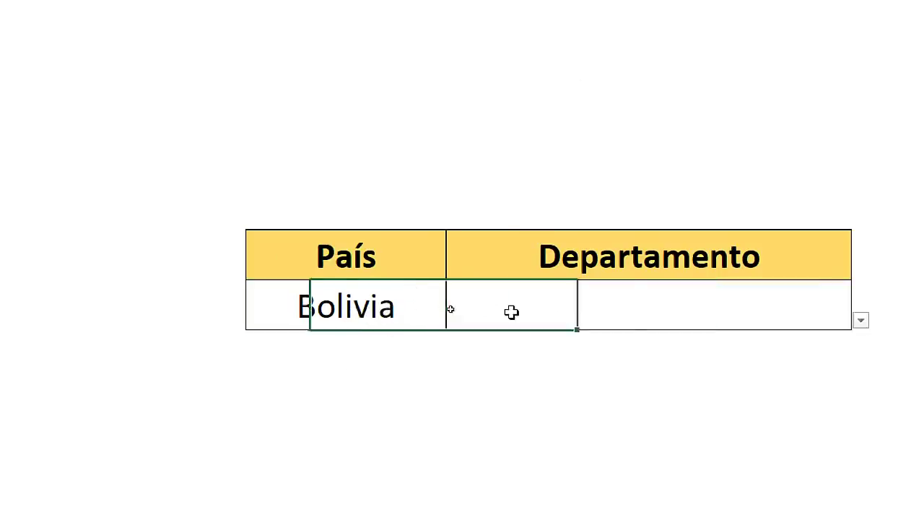
left_click(744, 320)
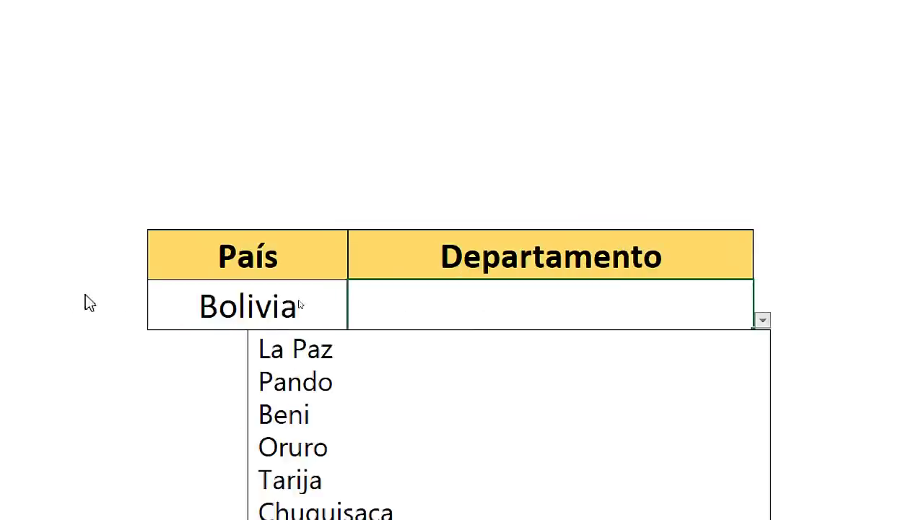
key("Escape")
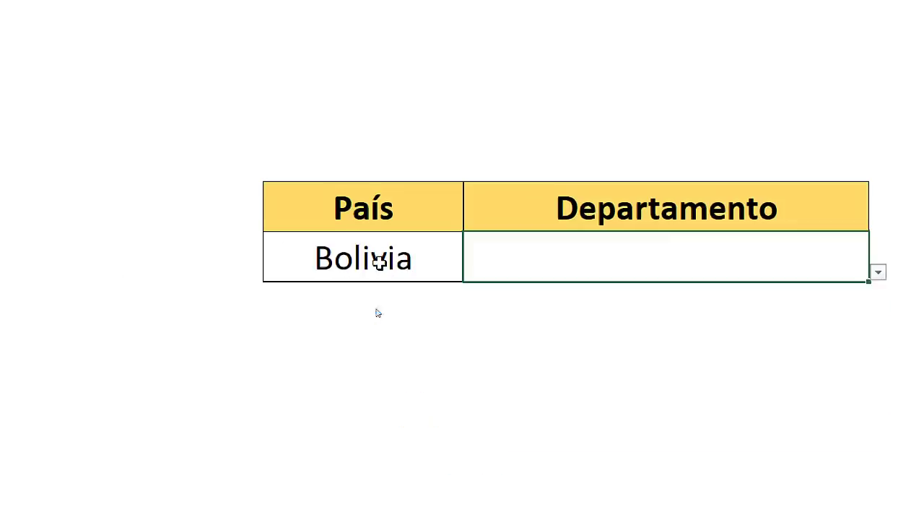
Step: Change País to Perú and check that the Departamento list now shows Peruvian departments
left_click(412, 260)
left_click(473, 272)
left_click(347, 302)
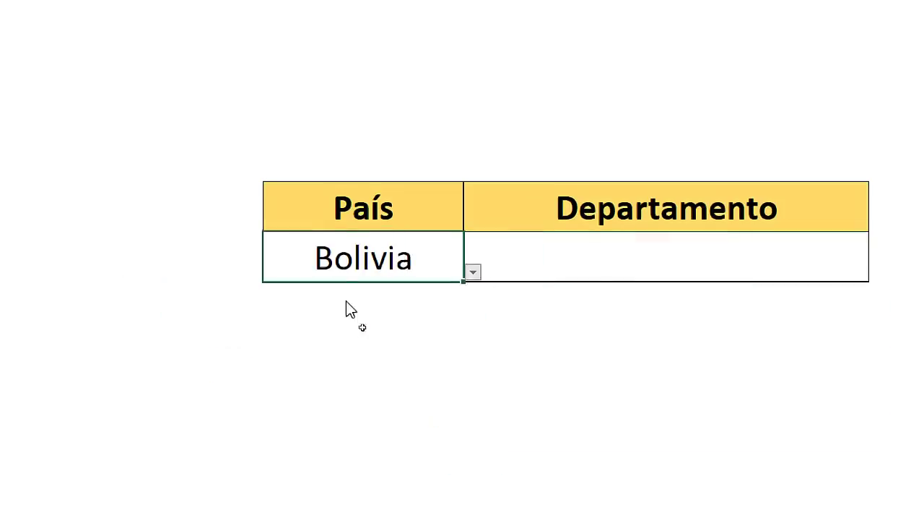
left_click(607, 267)
left_click(836, 271)
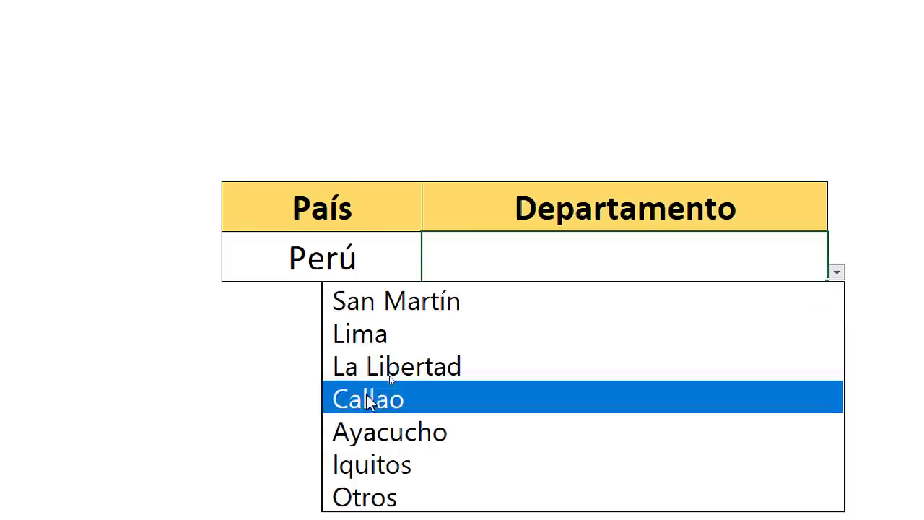
key("Escape")
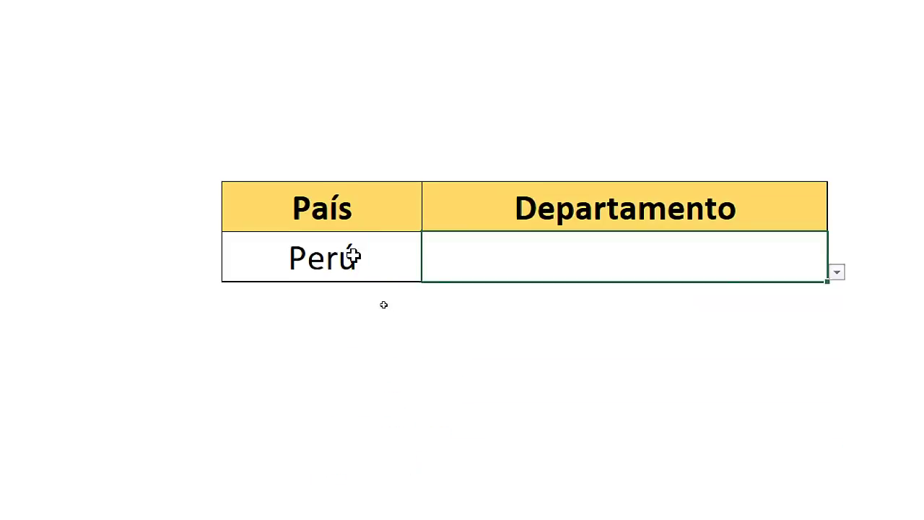
Step: Set País to Argentina and pick Mendoza from the Argentine Departamento list
left_click(353, 258)
left_click(431, 272)
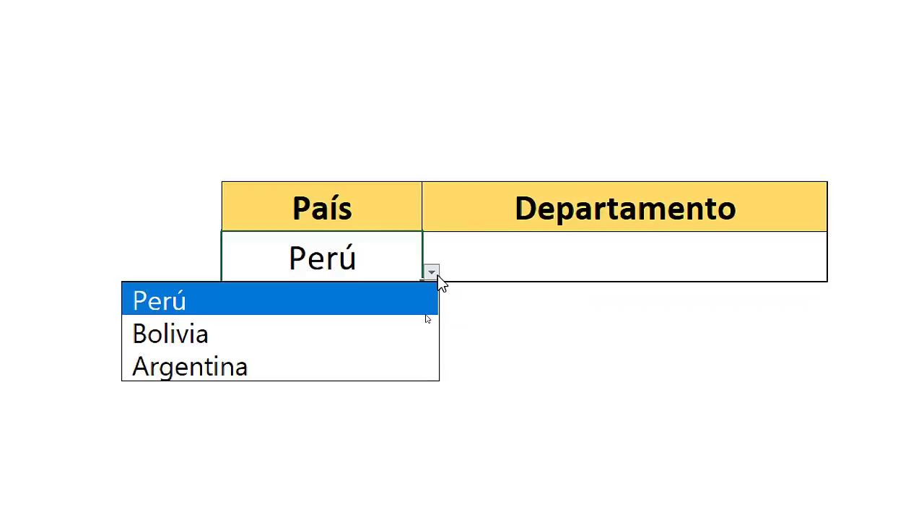
key("Escape")
left_click(501, 258)
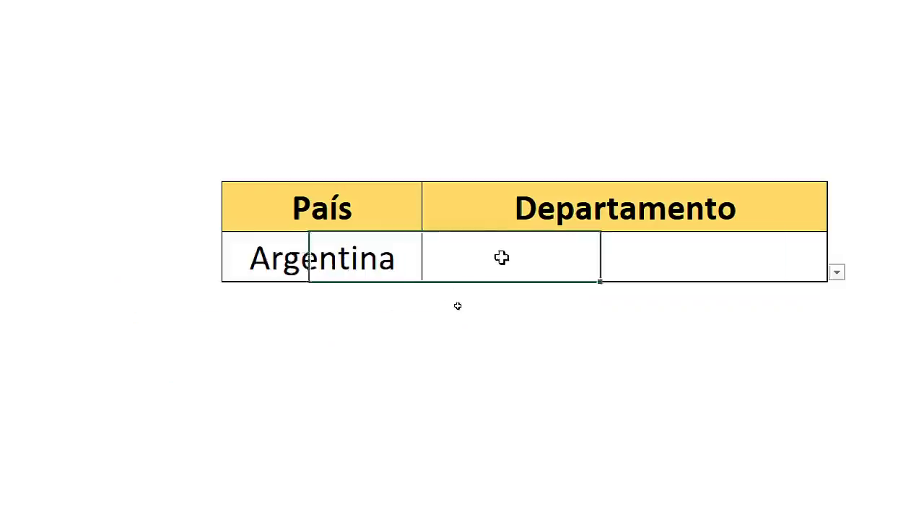
left_click(836, 272)
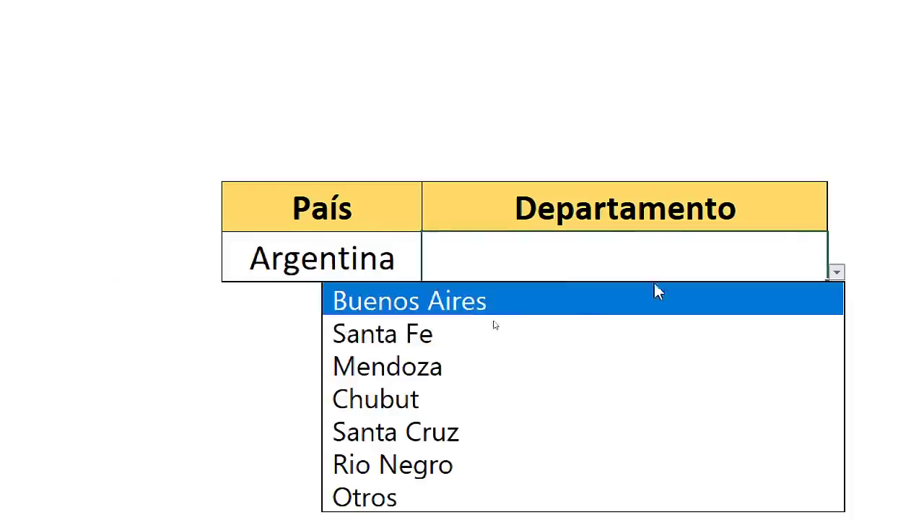
left_click(445, 365)
key("Return")
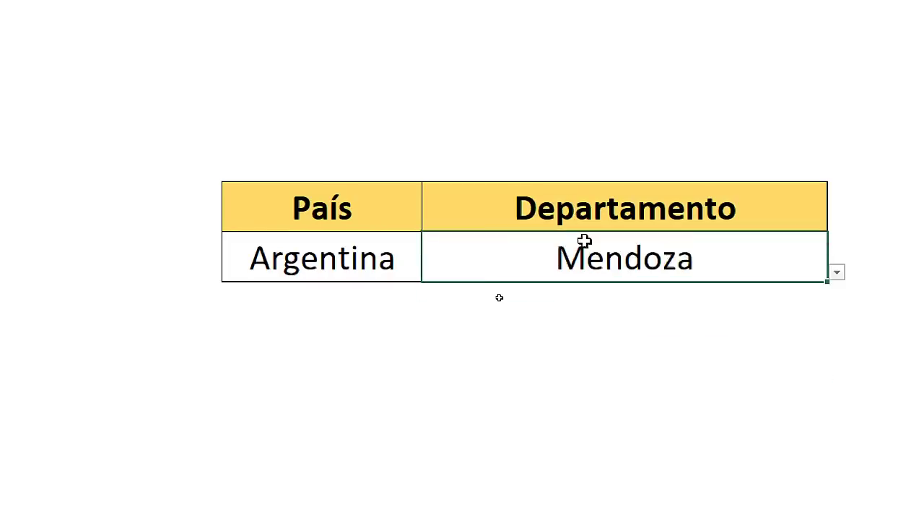
left_click(582, 245)
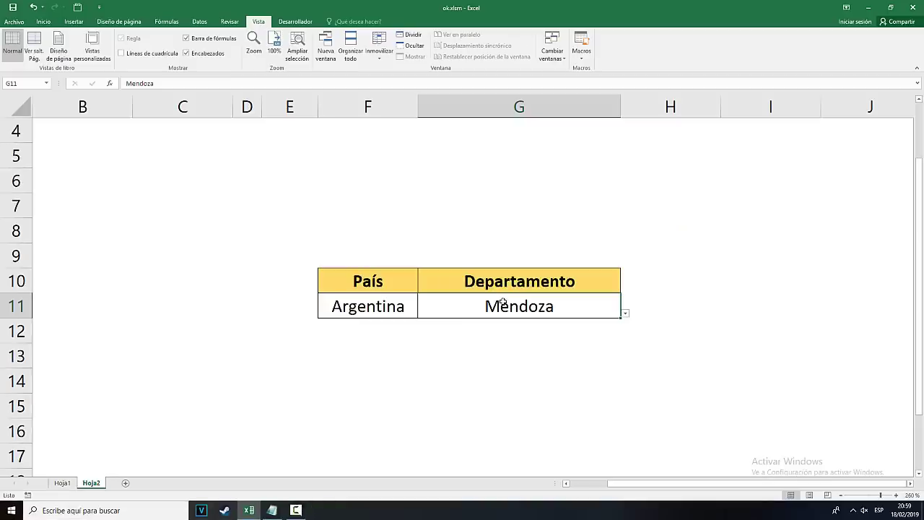
Step: Go to the Hoja1 sheet and select the Paises list entries
left_click(63, 483)
left_click(307, 379)
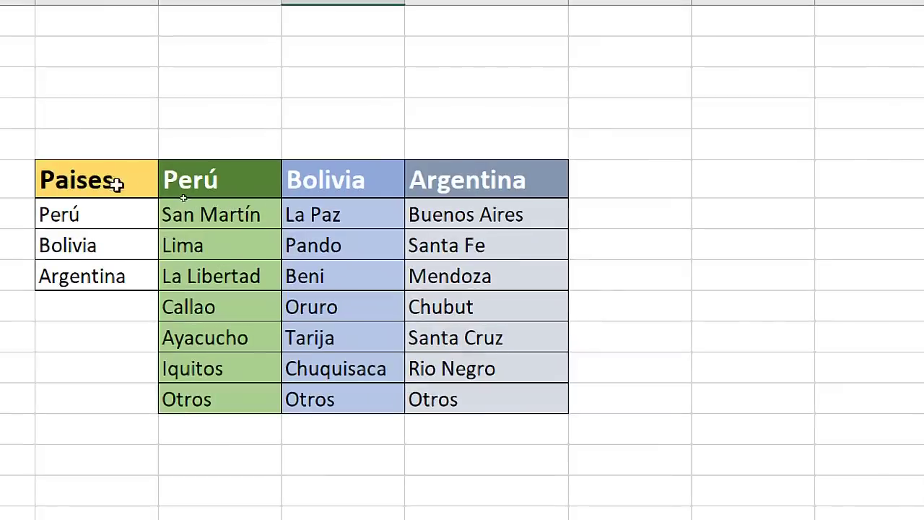
left_click(115, 184)
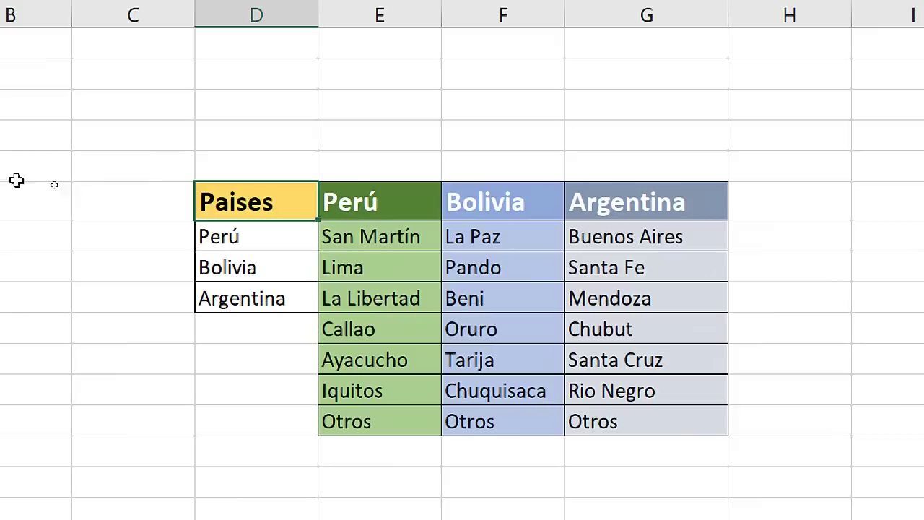
left_click(244, 237)
Step: Highlight the Perú, Bolivia and Argentina department columns down to Otros
left_click_drag(363, 237, 370, 433)
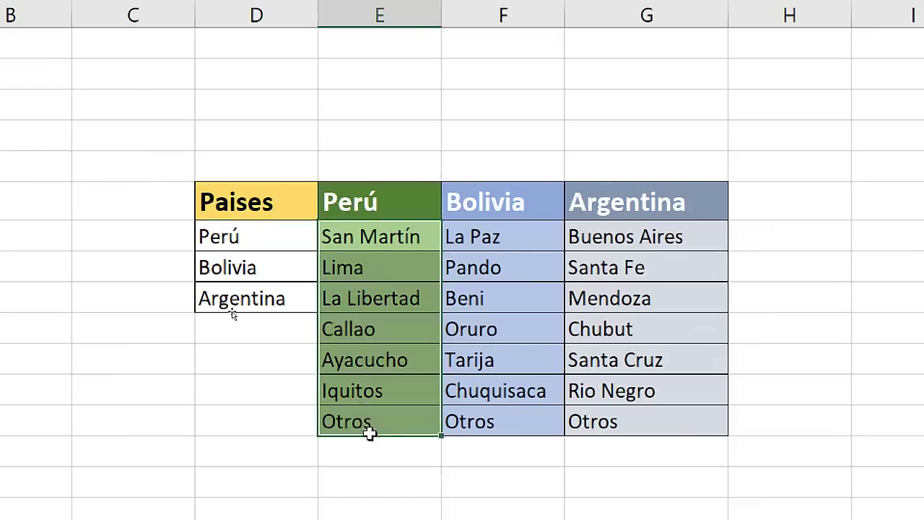
left_click_drag(501, 233, 498, 426)
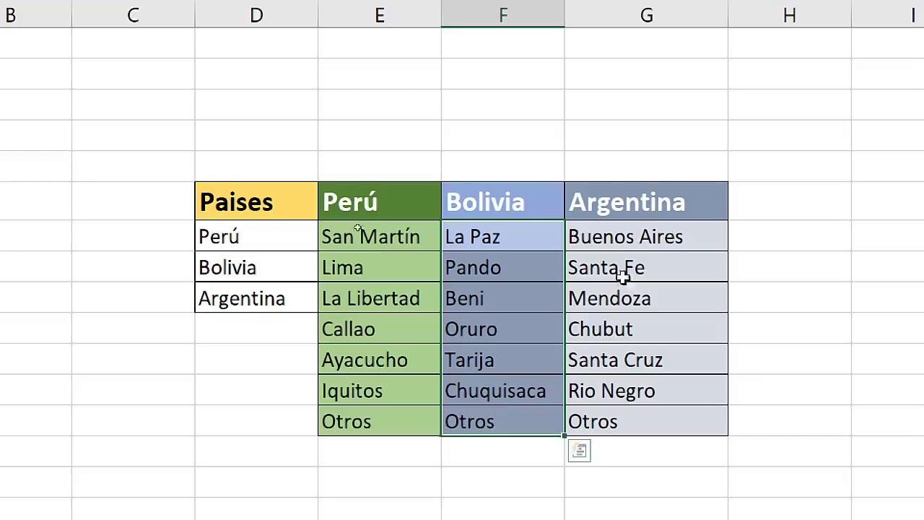
left_click_drag(619, 242, 607, 423)
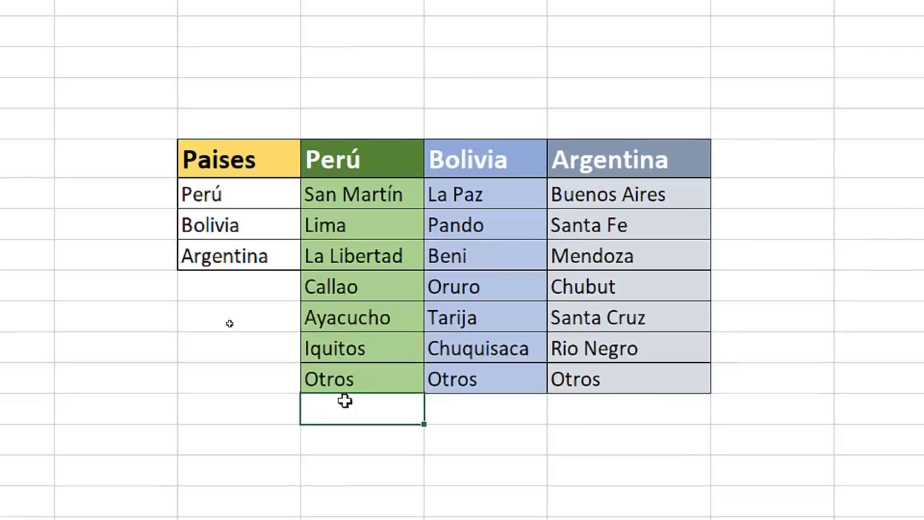
left_click(389, 512)
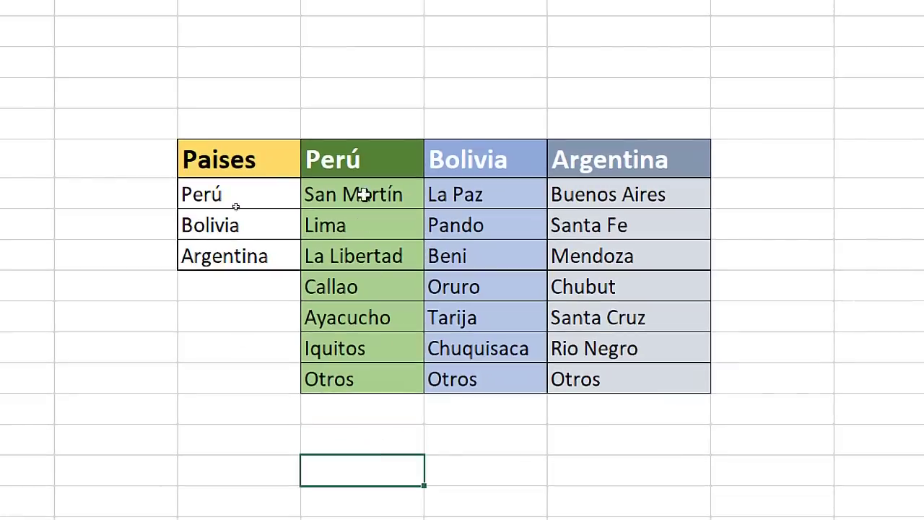
left_click_drag(363, 195, 355, 372)
left_click_drag(491, 193, 497, 379)
left_click(657, 177)
left_click(626, 242)
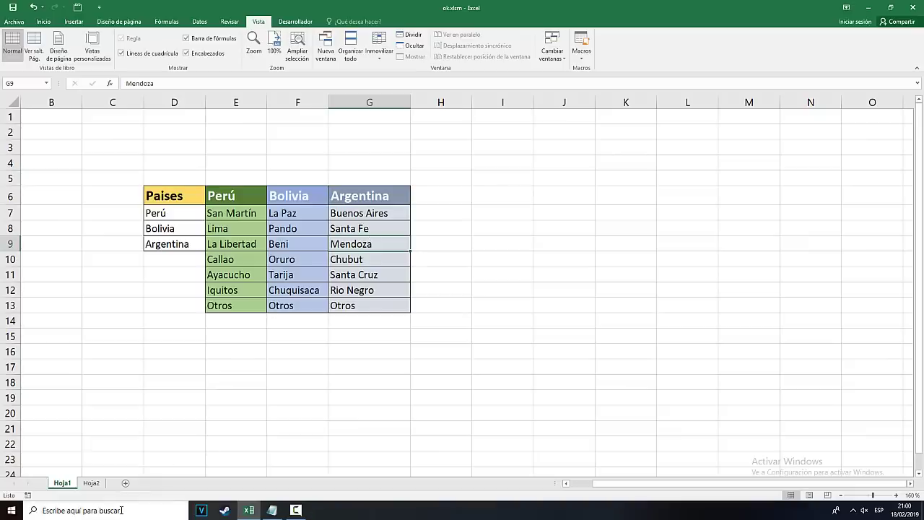
Step: Launch Excel from the Start search and create a new blank workbook
left_click(122, 510)
type("excel")
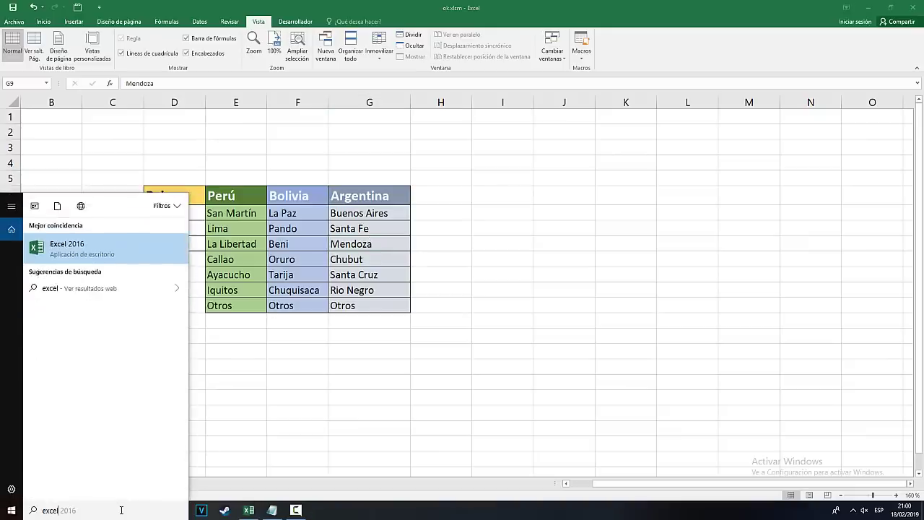
key("Escape")
key("Escape")
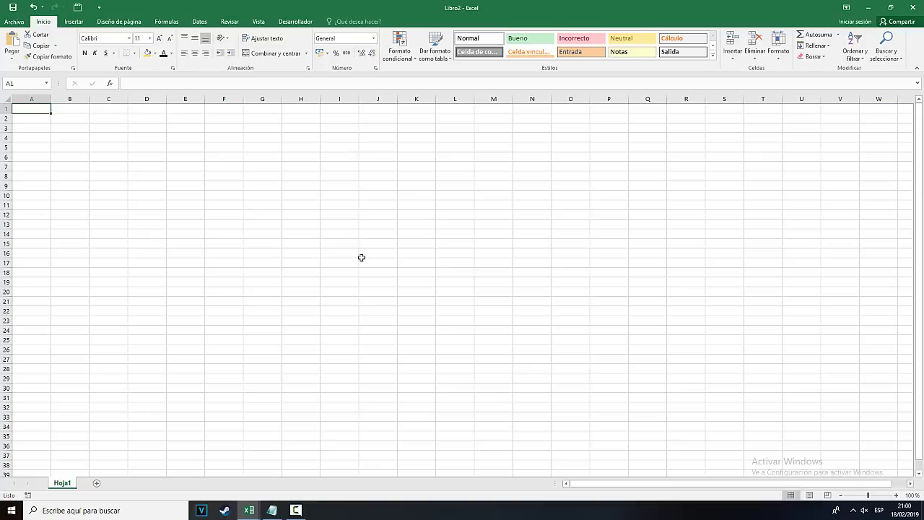
left_click(325, 203)
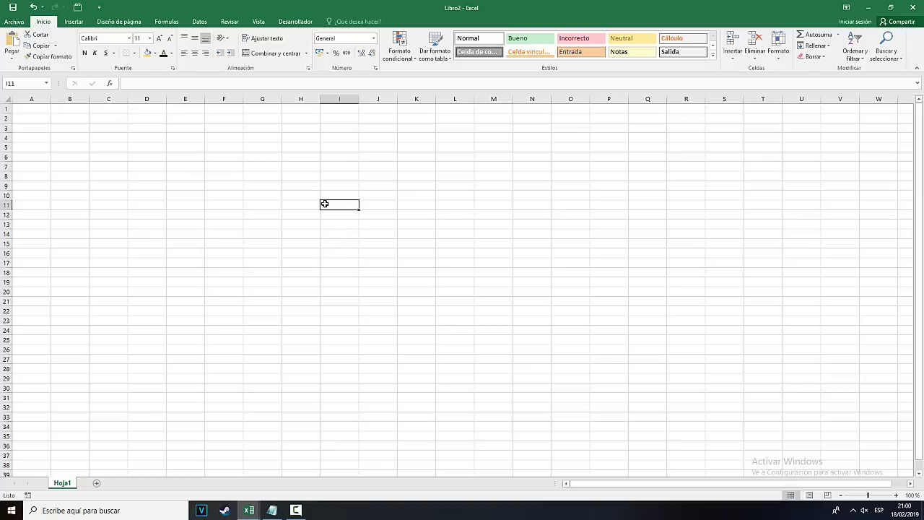
Step: Save the workbook to Escritorio as lista_despegable.xlsm, a macro-enabled workbook
left_click(11, 8)
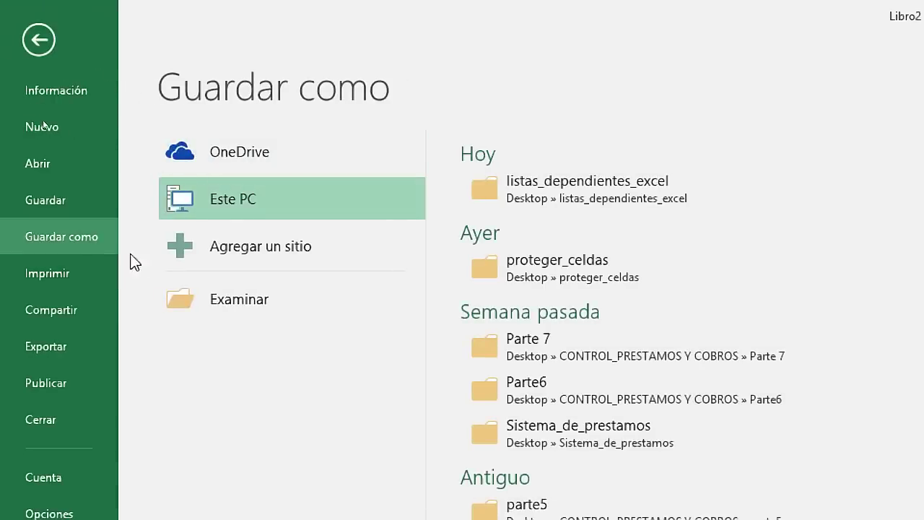
left_click(234, 308)
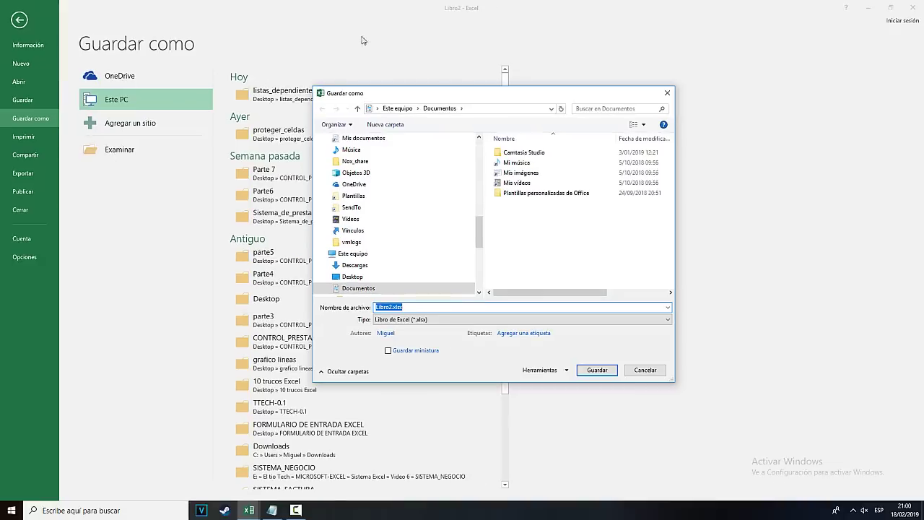
left_click(377, 109)
left_click(384, 120)
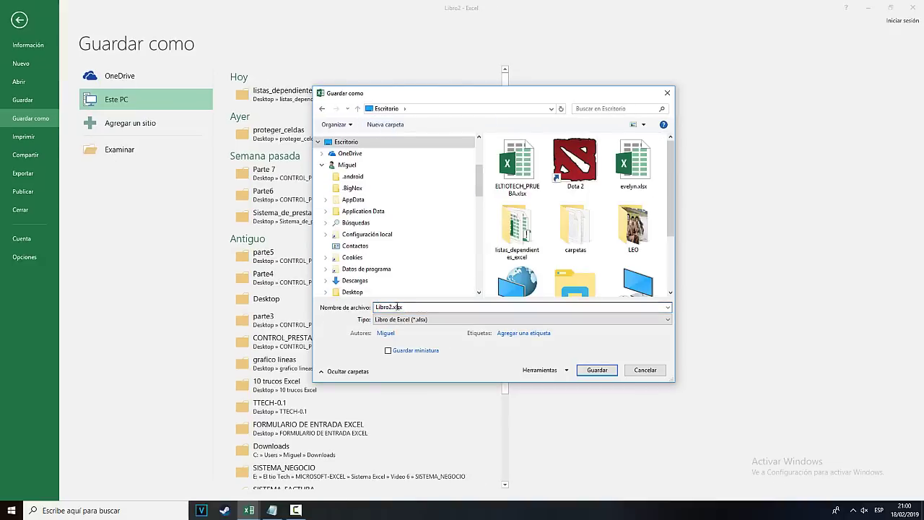
left_click(396, 307)
left_click_drag(392, 308, 303, 308)
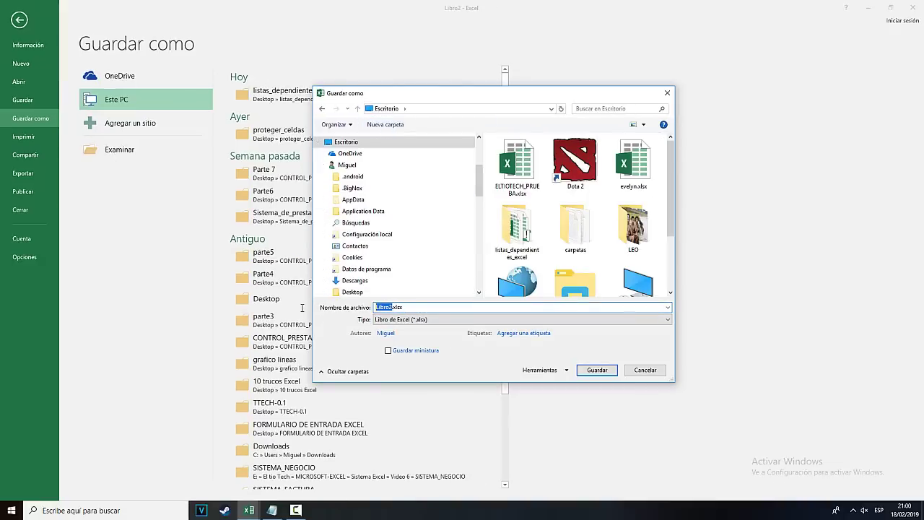
type("lista_des")
type("pegable")
left_click(394, 321)
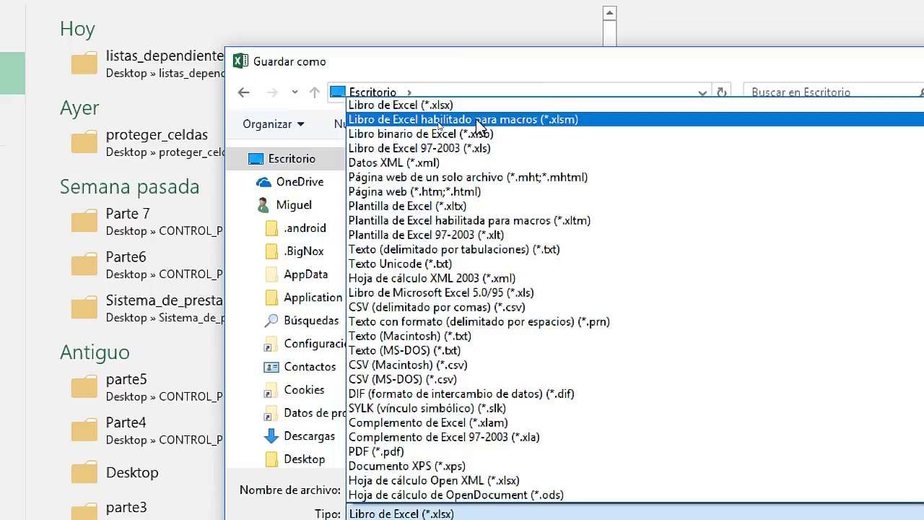
left_click(477, 124)
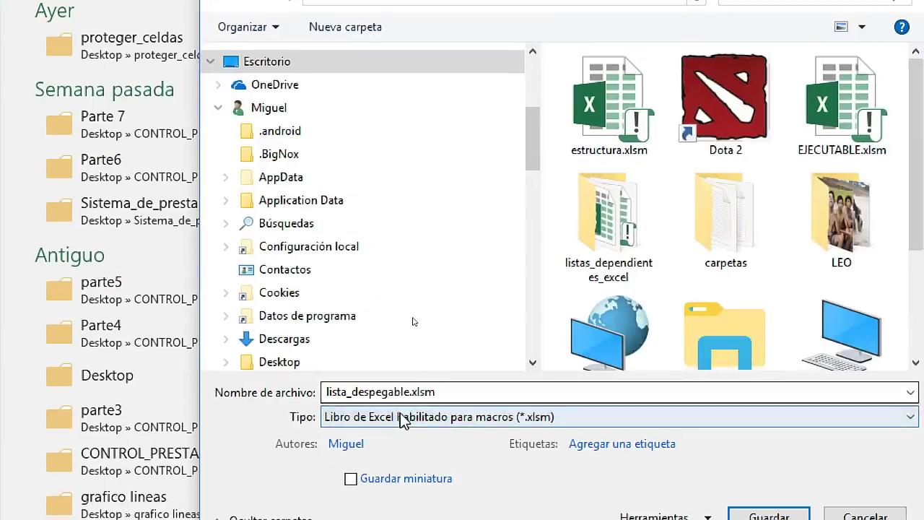
left_click(458, 514)
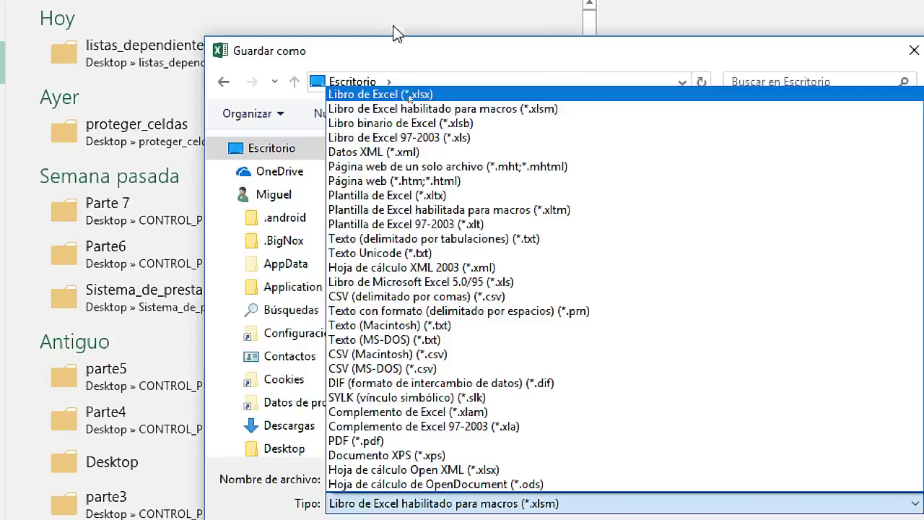
left_click(469, 110)
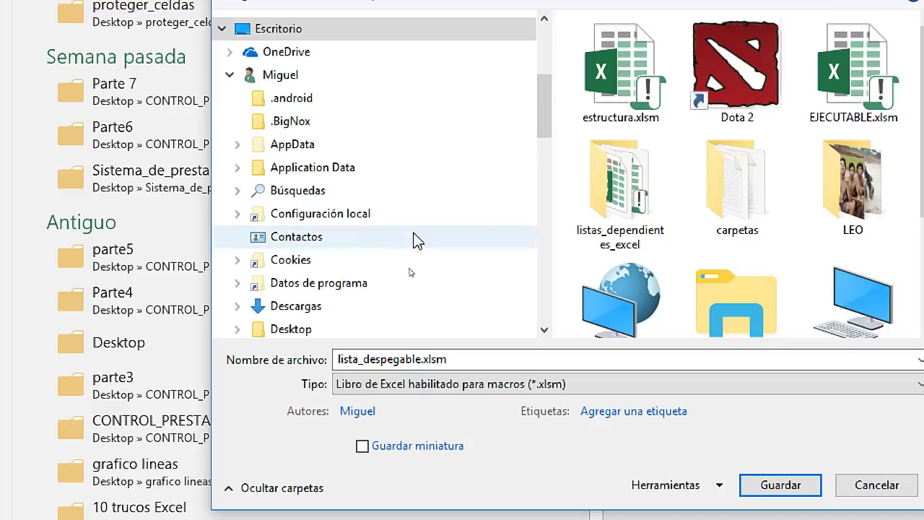
left_click(444, 359)
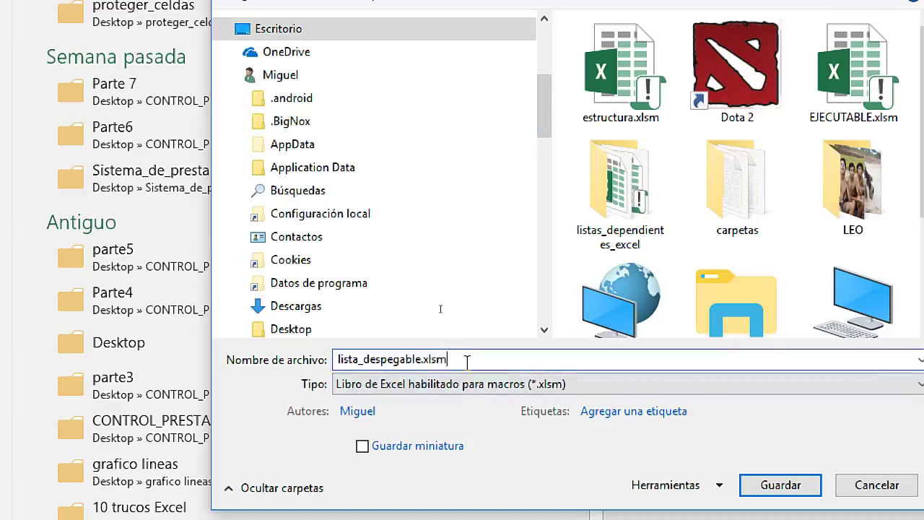
left_click(728, 474)
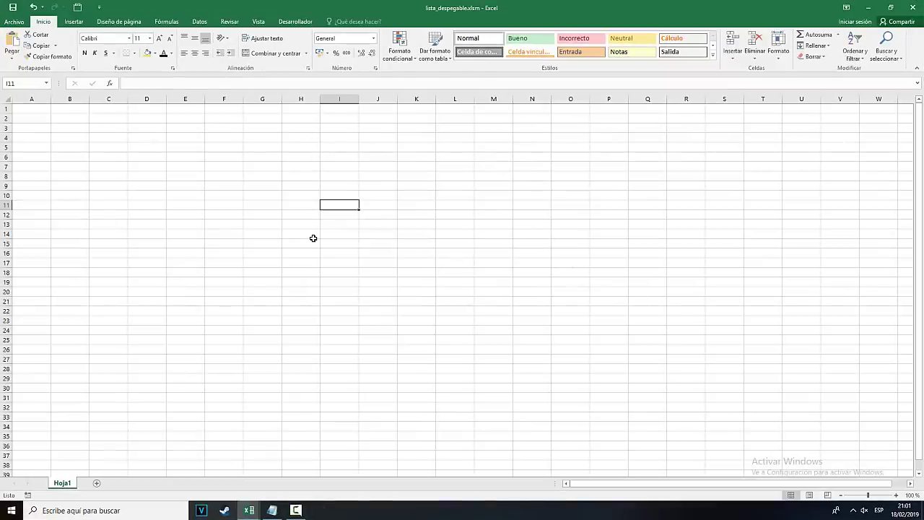
Step: Enter the Paises heading in G11 with Perú, Bolivia and Argentina below it
left_click(265, 207)
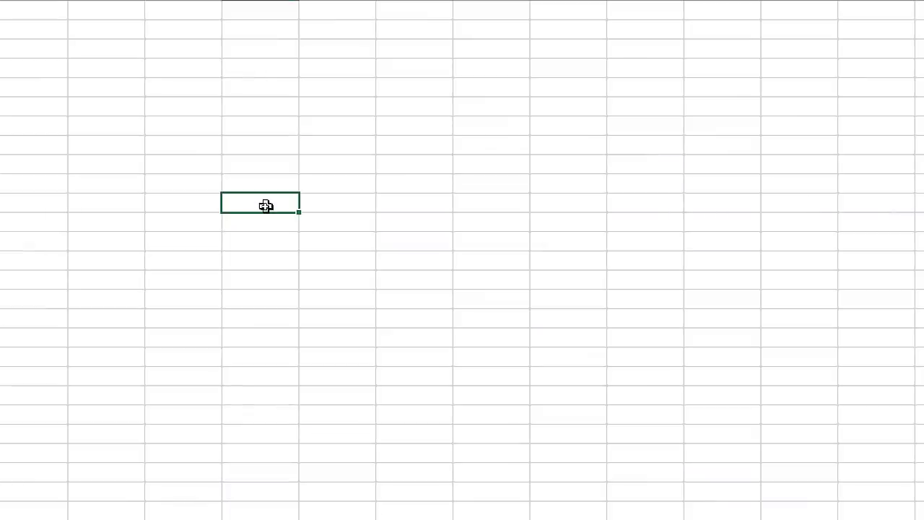
type("Paises")
key("Tab")
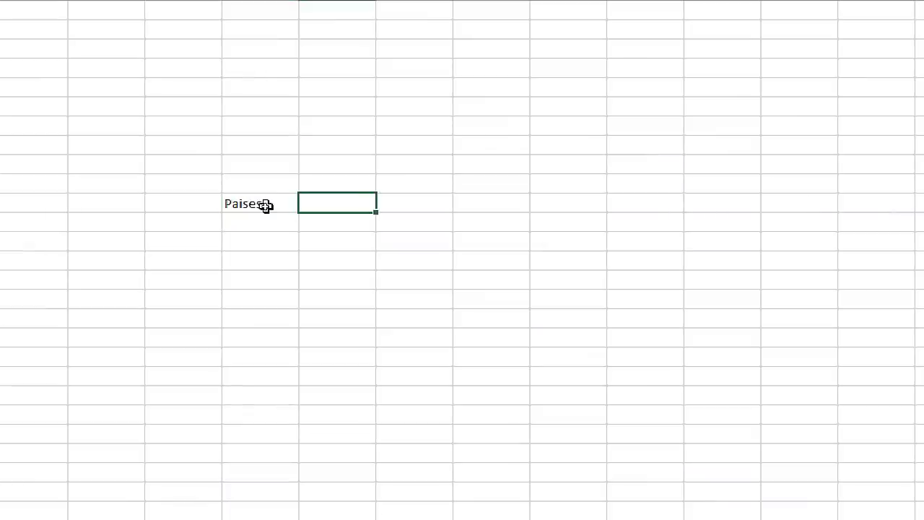
key("Return")
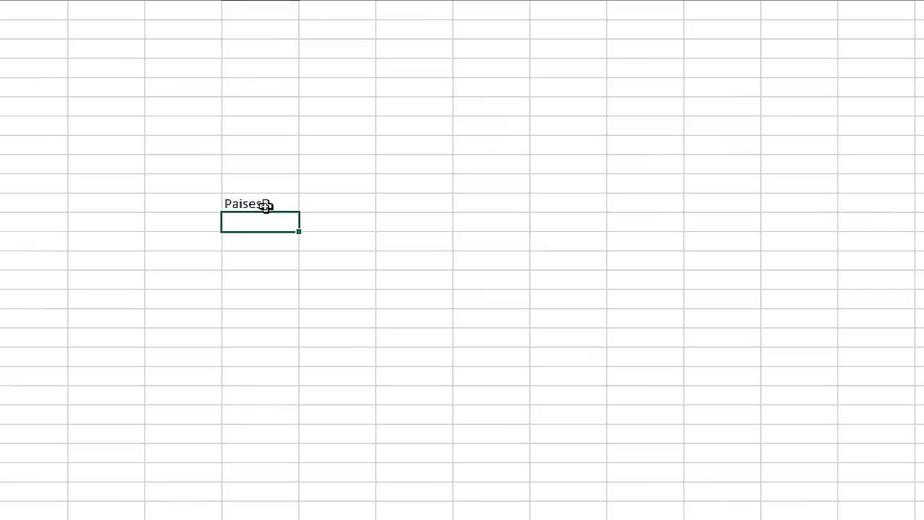
type("Perú")
key("Return")
type("Bolivia")
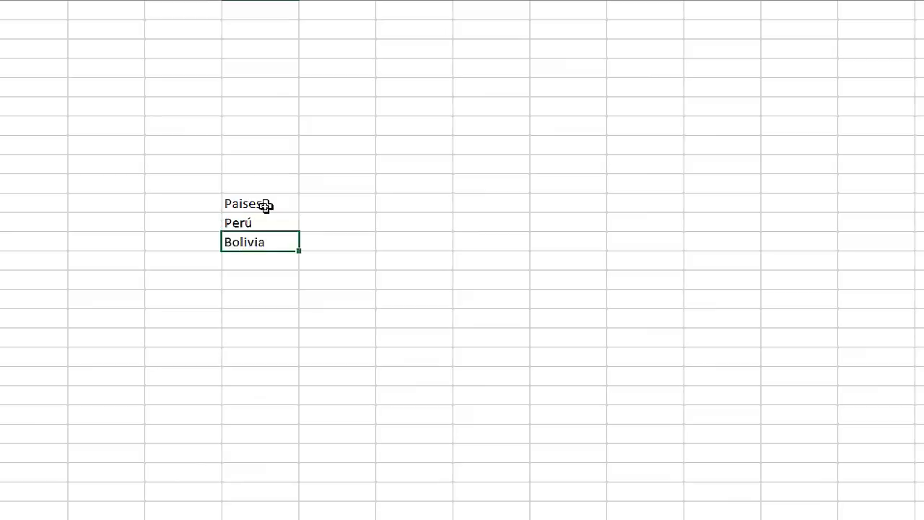
key("Return")
type("gentina")
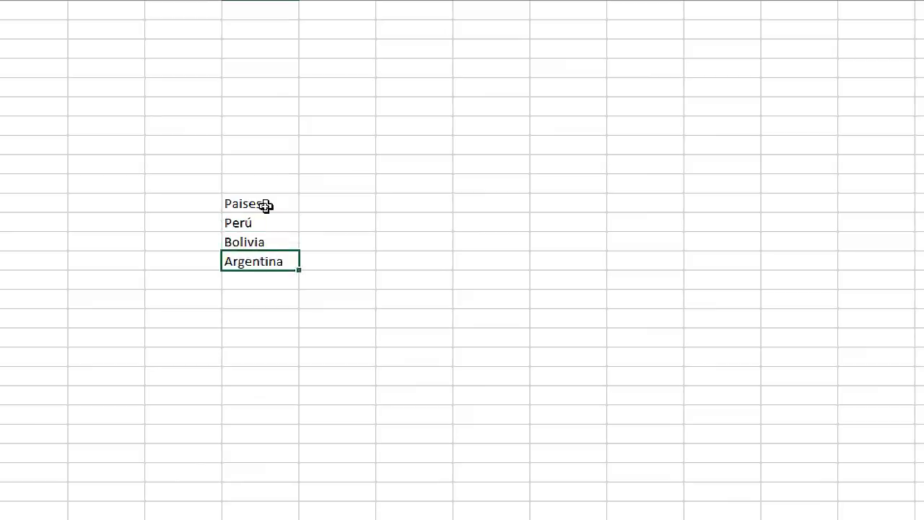
key("Return")
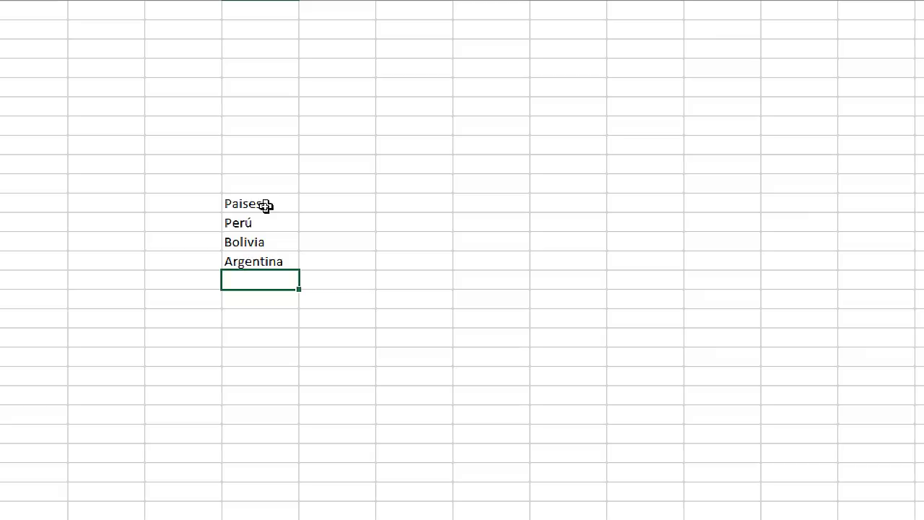
Step: Select the three country names, Perú through Argentina, under Paises
left_click(321, 205)
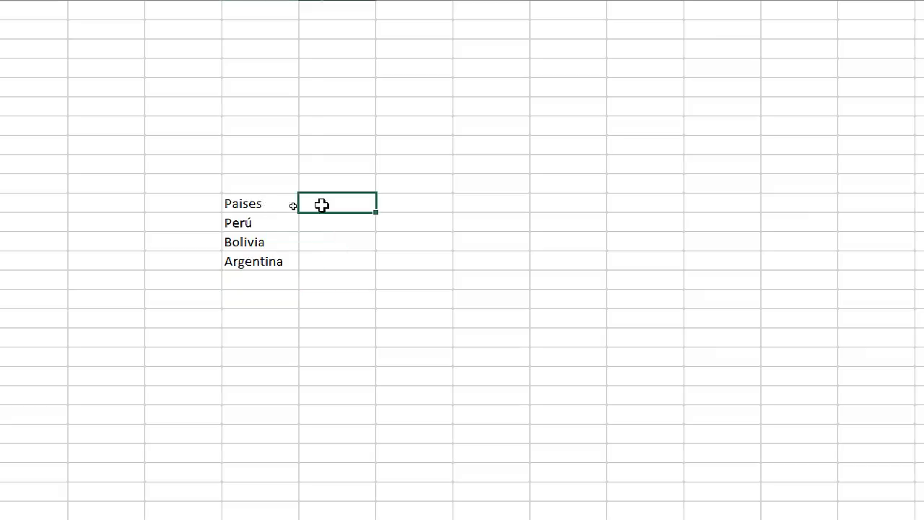
left_click_drag(268, 221, 247, 261)
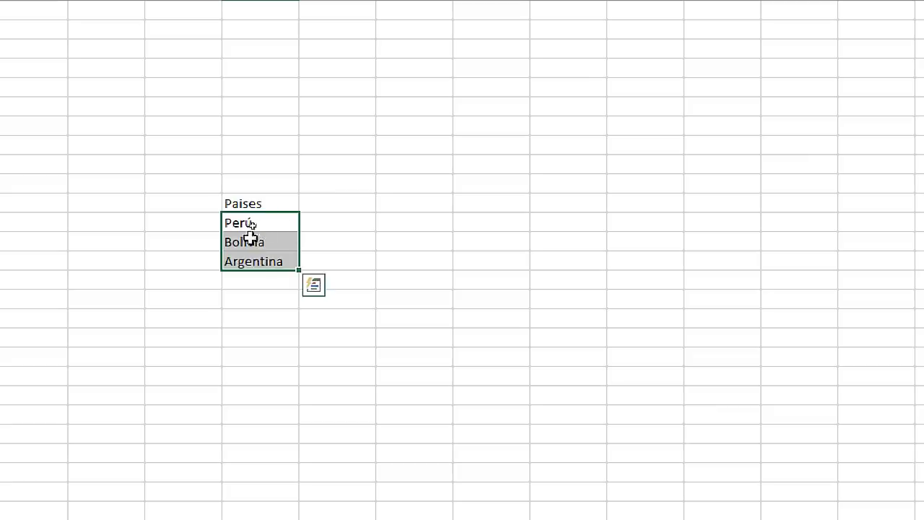
left_click(249, 238)
left_click(246, 221)
left_click_drag(246, 222, 250, 253)
left_click(330, 204)
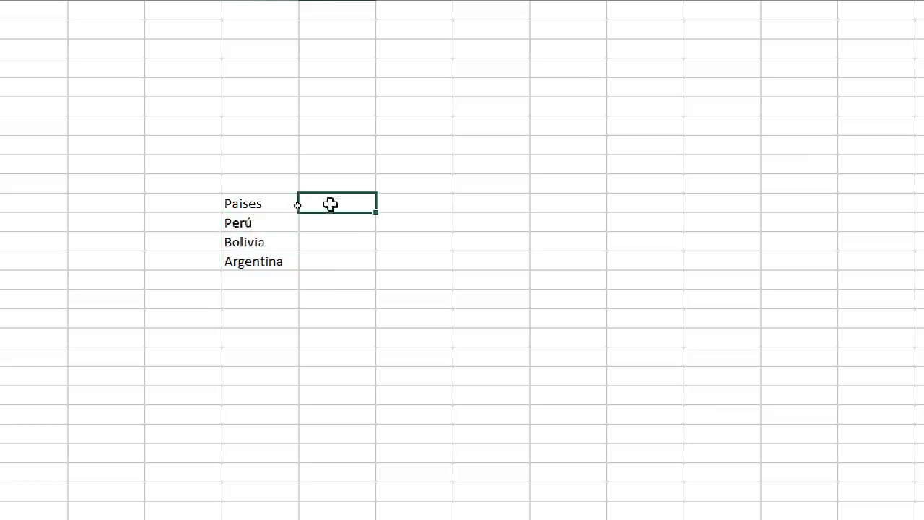
left_click_drag(243, 221, 252, 254)
left_click(328, 204)
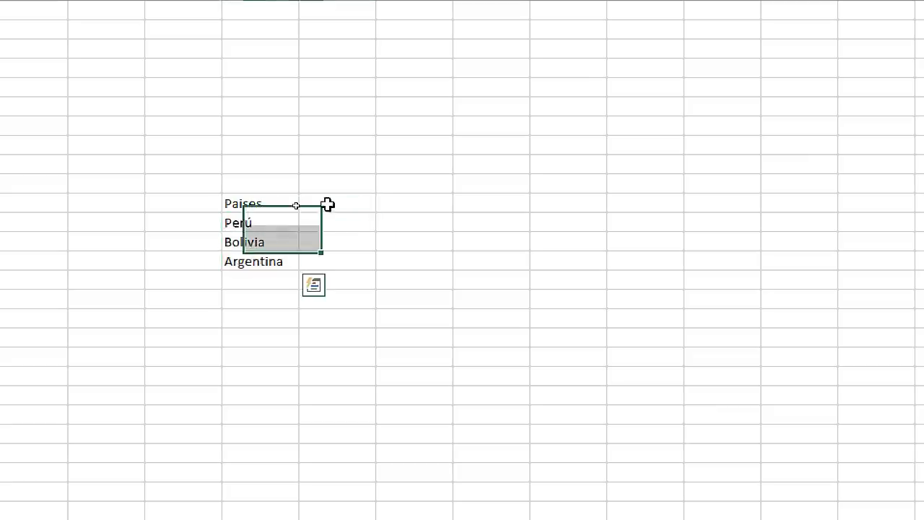
left_click_drag(243, 223, 253, 261)
left_click(316, 205)
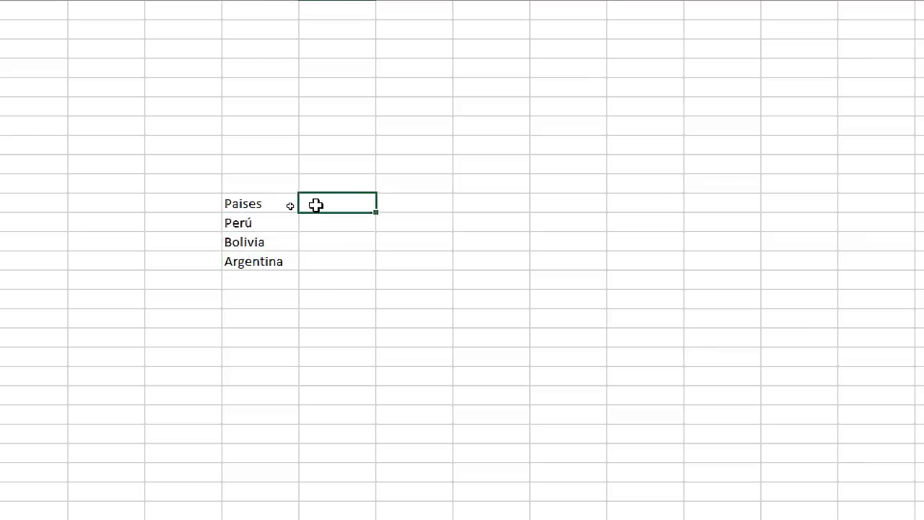
Step: Enter Perú, Bolivia and Argentina across row 11 as headers beside Paises
type("Perú")
key("Tab")
type("Bolivi")
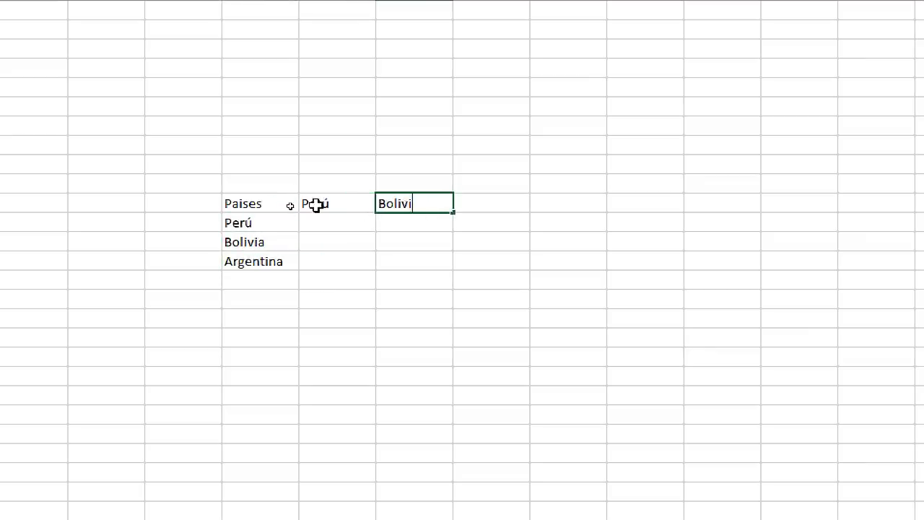
type("a")
key("Tab")
type("genti")
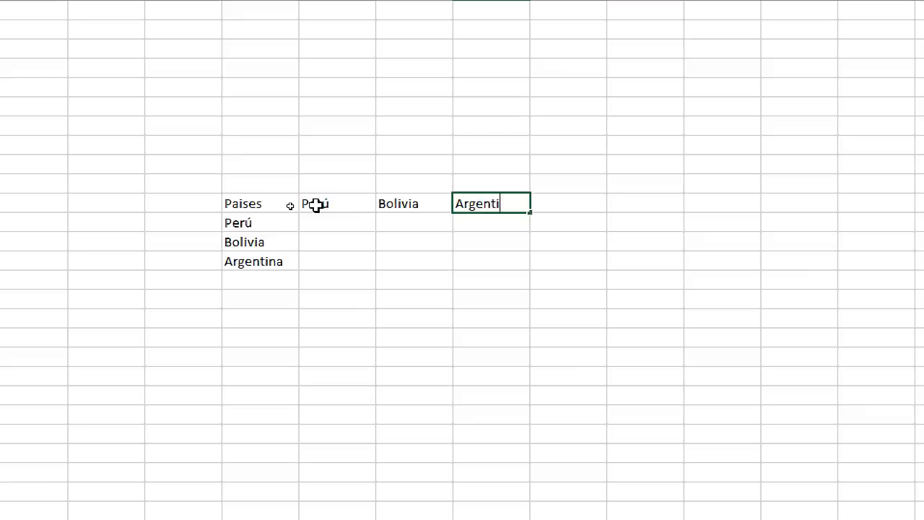
type("na")
key("Return")
Step: Add Paraguay below Argentina in the country list and as a fourth header
left_click(259, 280)
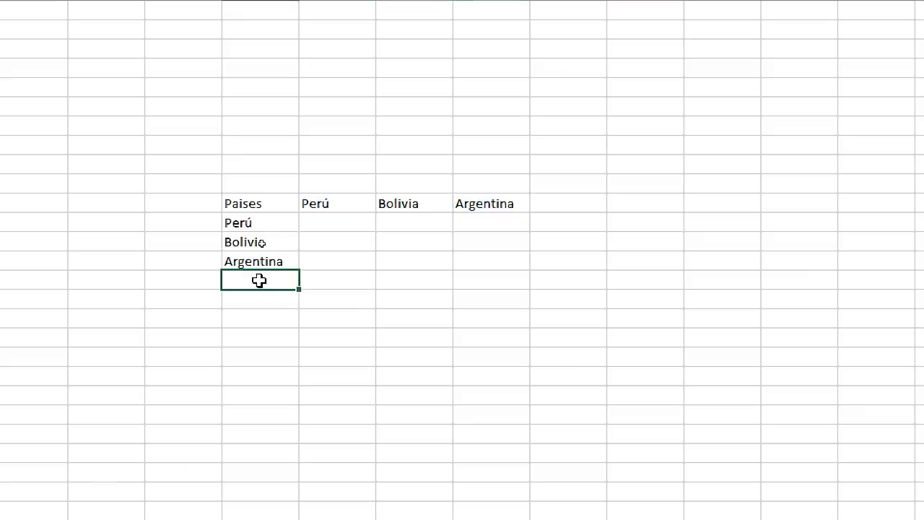
type("´paragu")
key("BackSpace")
key("BackSpace")
key("BackSpace")
key("BackSpace")
key("BackSpace")
key("BackSpace")
type("P")
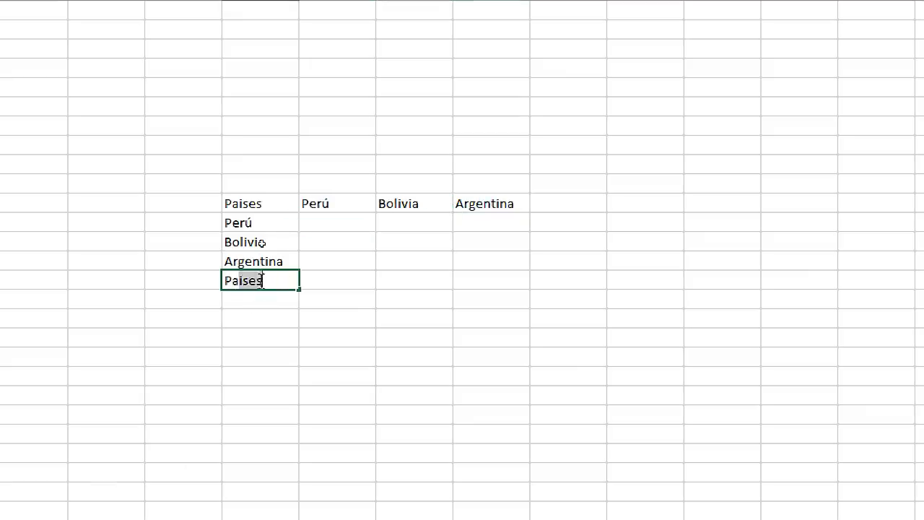
type("araguay")
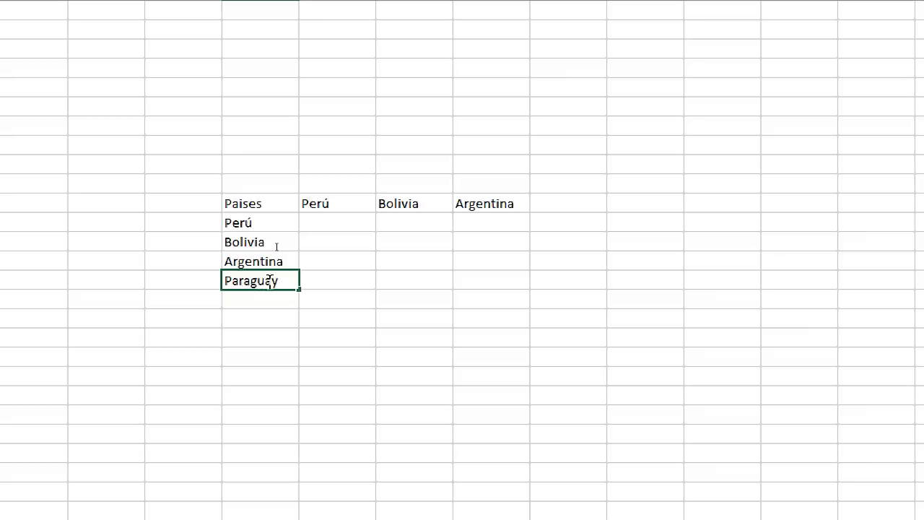
key("Return")
left_click(269, 266)
left_click(556, 203)
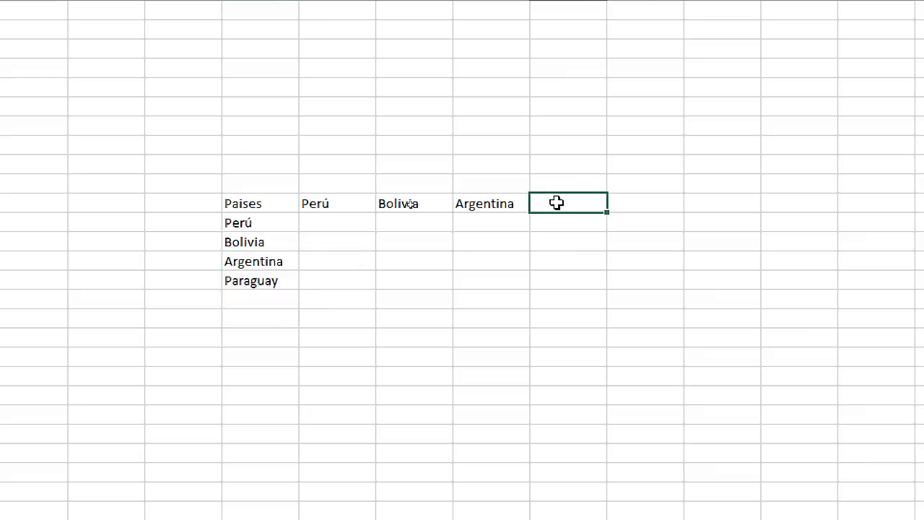
type("Para")
type("guay")
key("Return")
Step: Delete Paraguay from both the country list and the header row
left_click(243, 292)
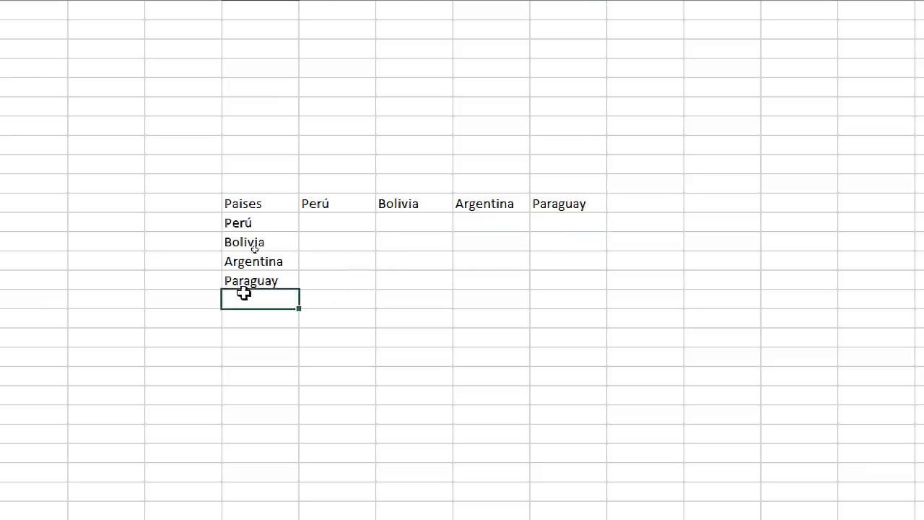
left_click(249, 285)
key("Delete")
left_click(577, 199)
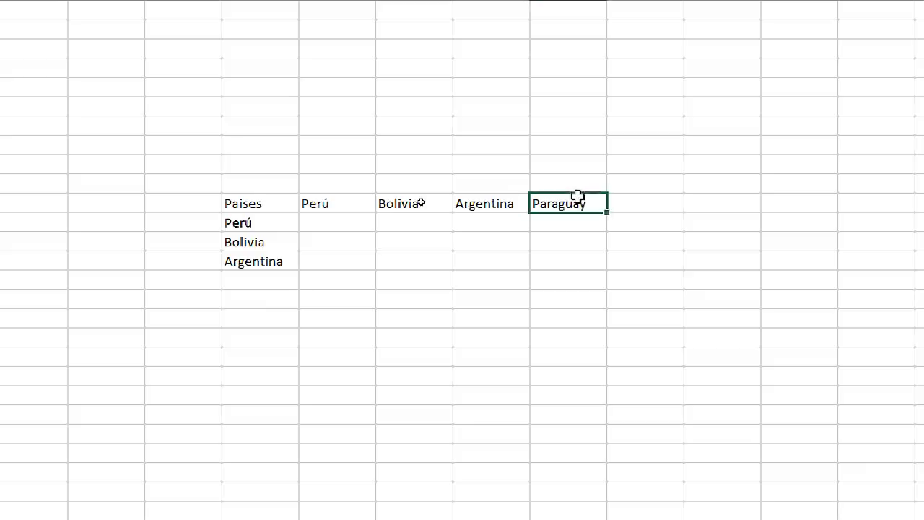
key("Delete")
Step: Select cells under the country headers and edit the Perú entry under Paises
left_click(354, 223)
left_click(506, 224)
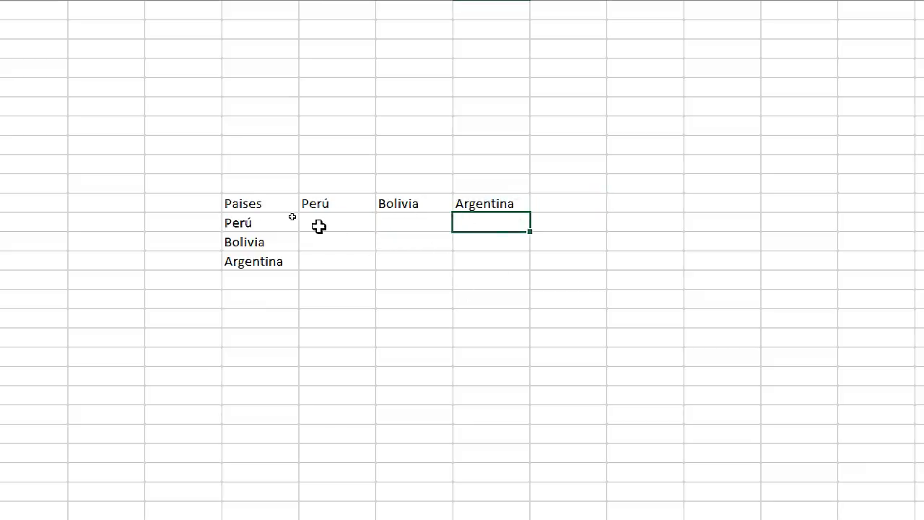
left_click(330, 201)
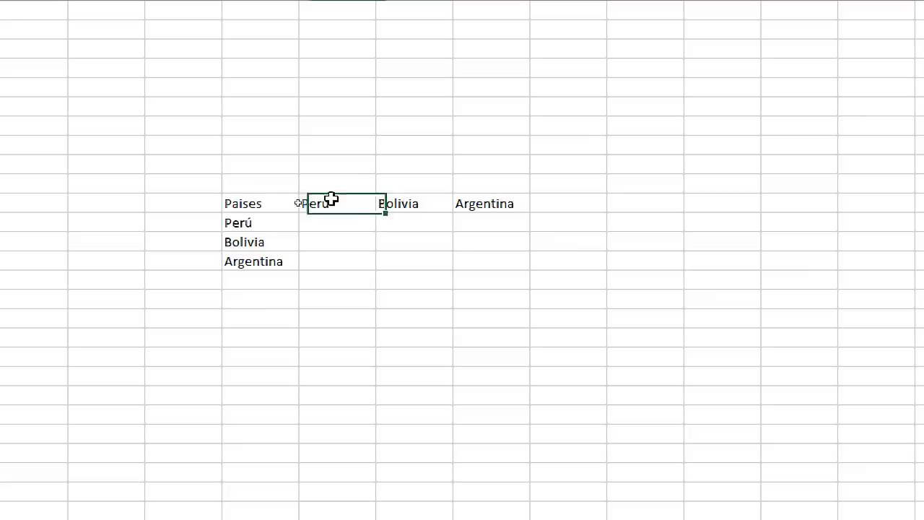
left_click(255, 222)
double_click(254, 222)
double_click(246, 222)
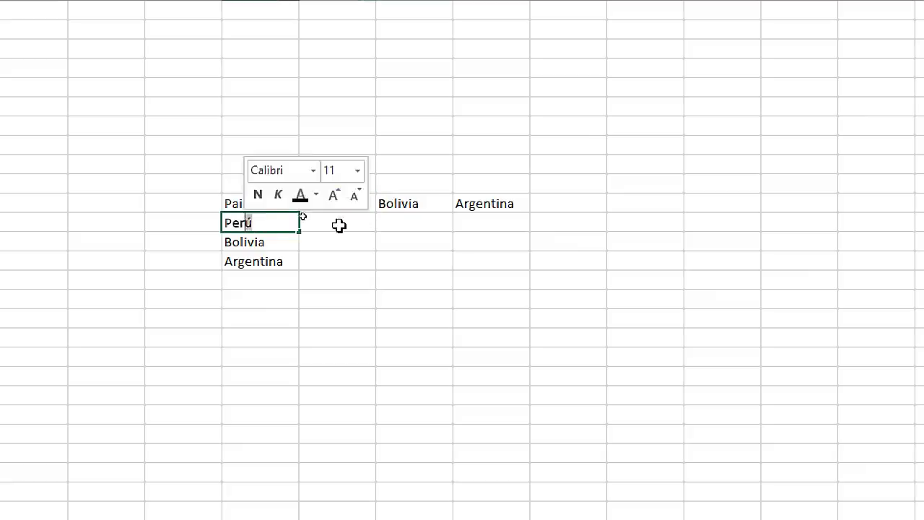
left_click(338, 224)
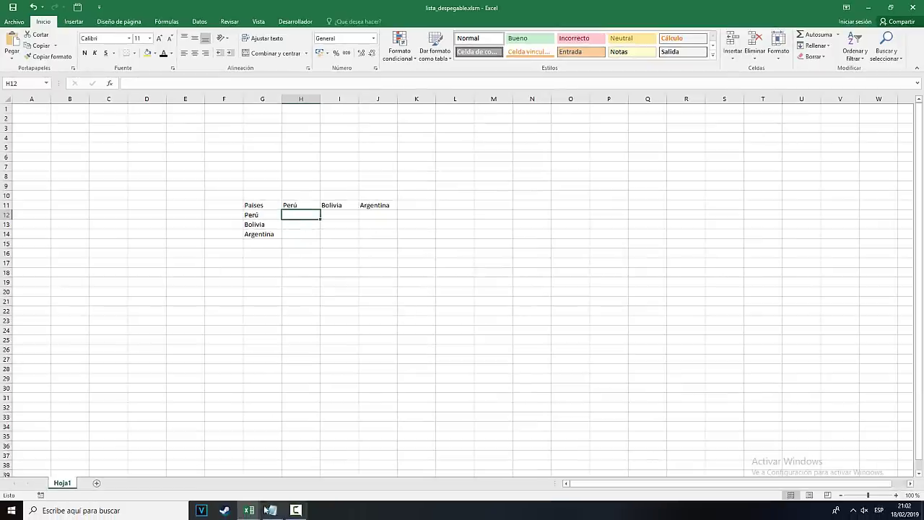
Step: Copy Perú's departments from ok.xlsm and paste them under the Perú header
left_click(217, 466)
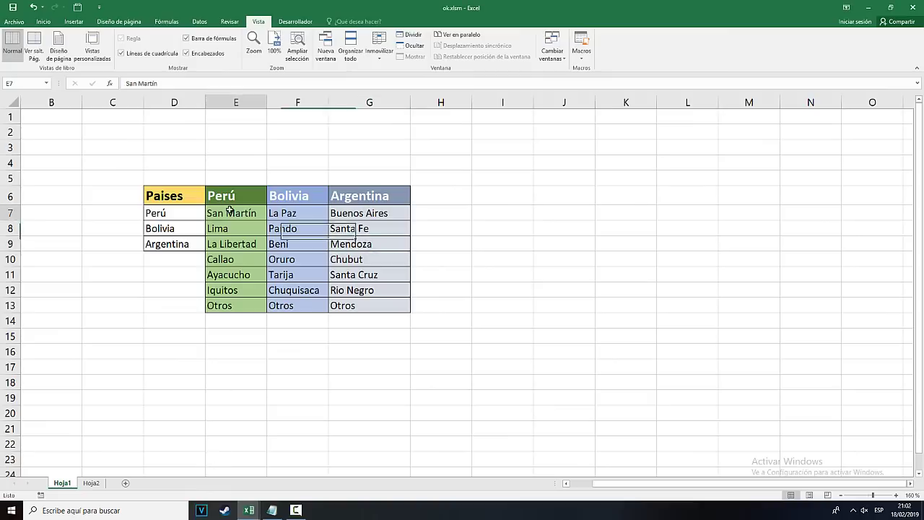
left_click_drag(231, 213, 336, 258)
left_click(230, 259)
left_click_drag(231, 214, 235, 306)
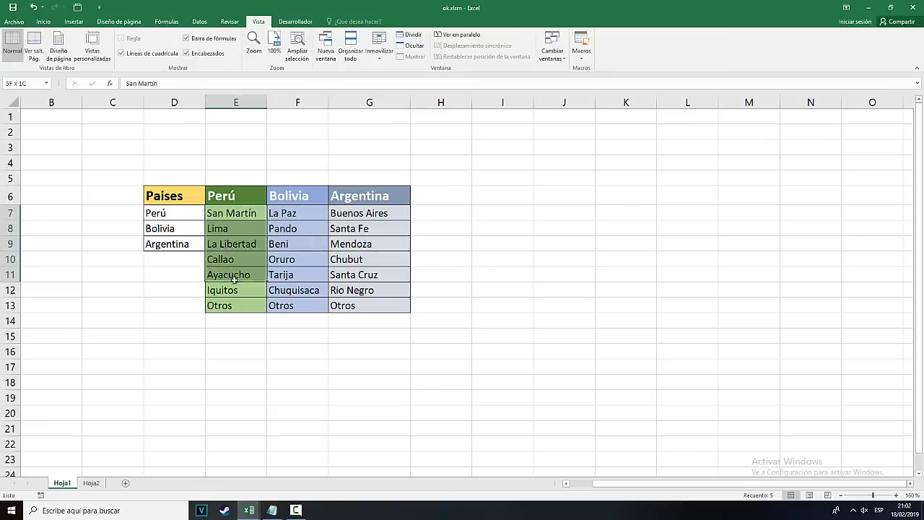
key("ctrl+c")
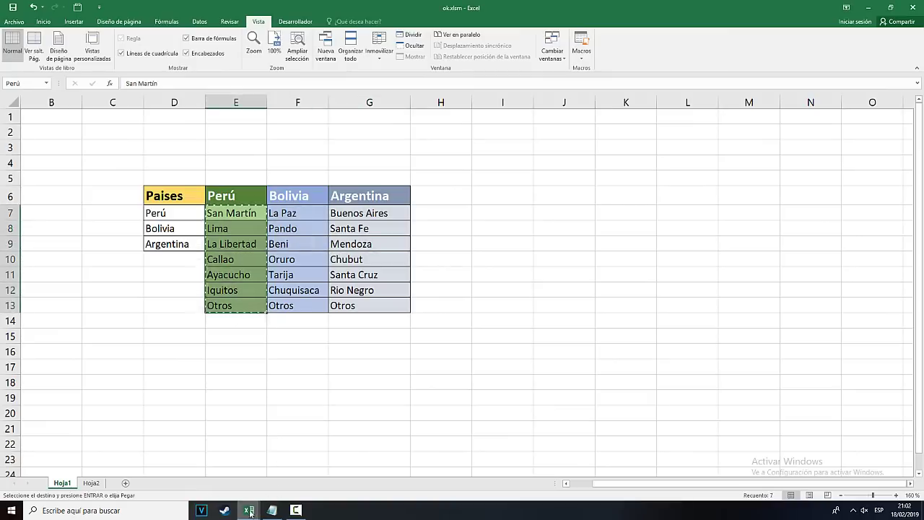
left_click(288, 469)
left_click(296, 216)
key("ctrl+v")
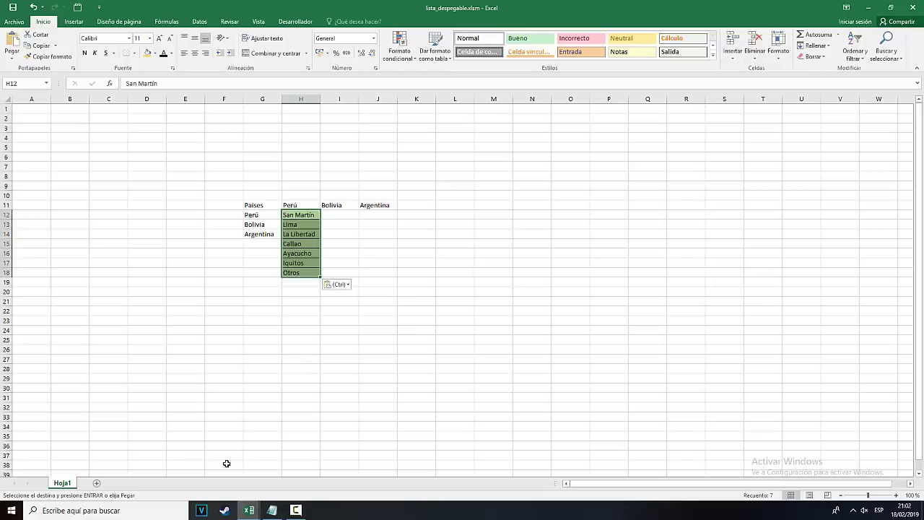
Step: Copy Bolivia's departments from ok.xlsm and paste them under the Bolivia header
left_click(282, 462)
left_click_drag(292, 213, 300, 303)
key("ctrl+c")
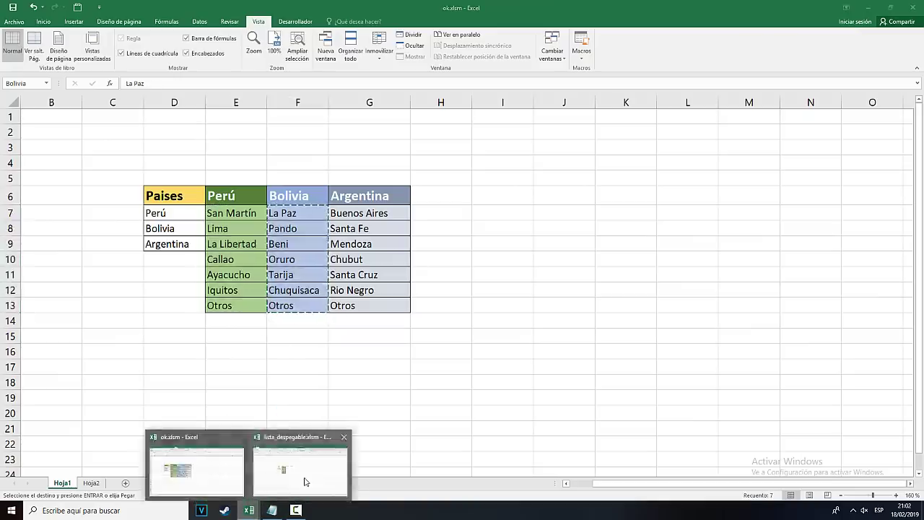
left_click(304, 481)
left_click(330, 215)
key("ctrl+v")
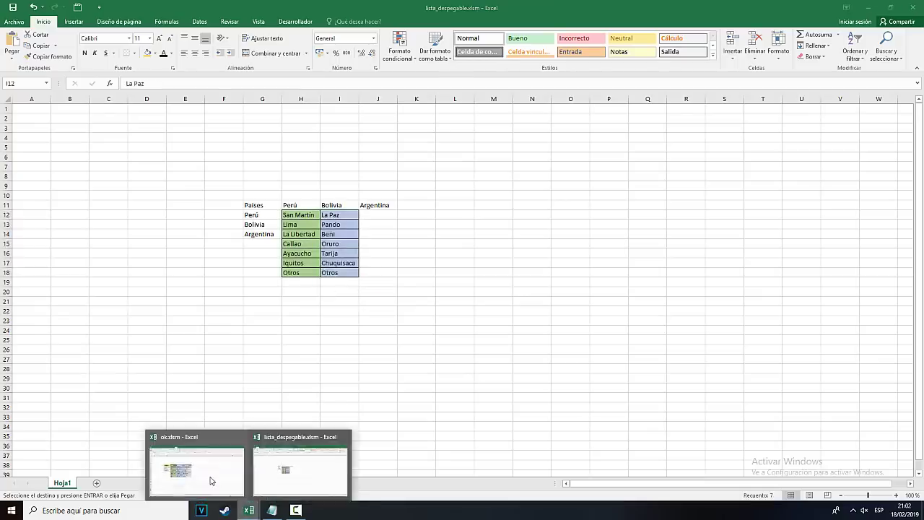
Step: Copy Argentina's departments from ok.xlsm and paste them under the Argentina header
left_click(210, 479)
left_click_drag(361, 214, 361, 307)
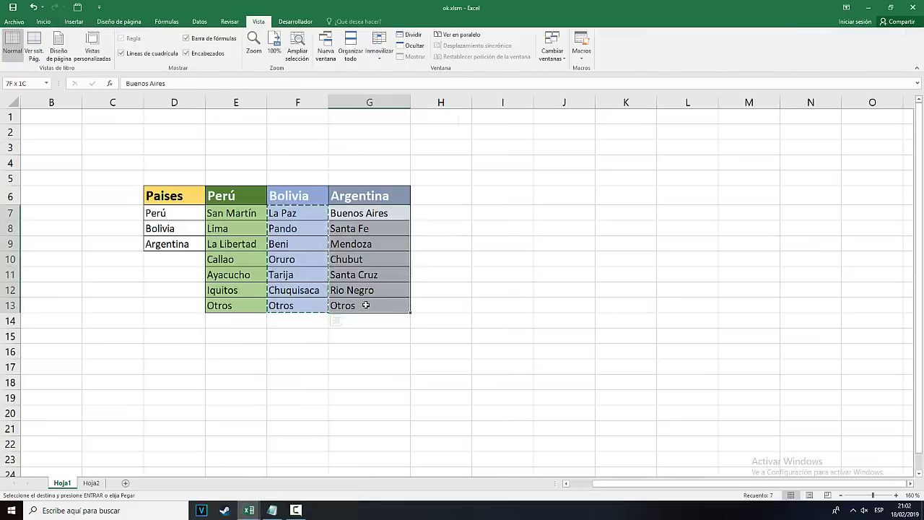
key("ctrl+c")
left_click(298, 477)
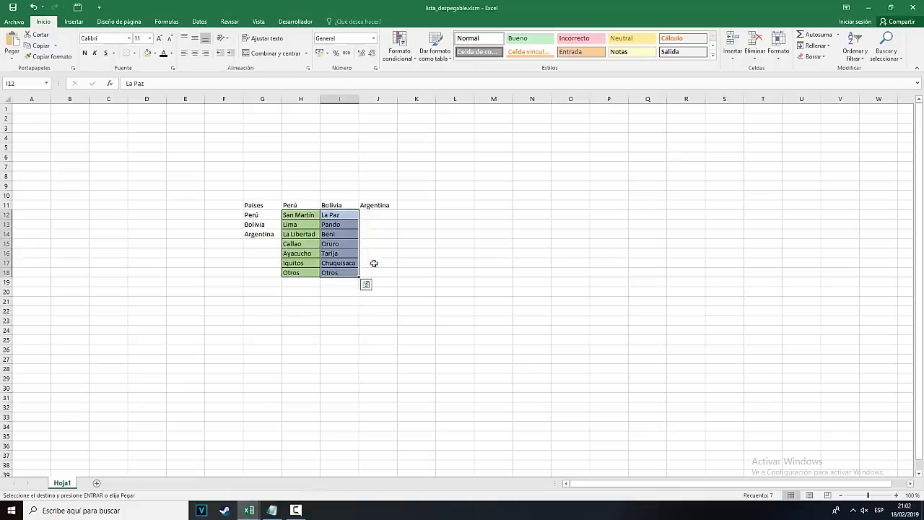
left_click(373, 216)
key("ctrl+v")
left_click(371, 335)
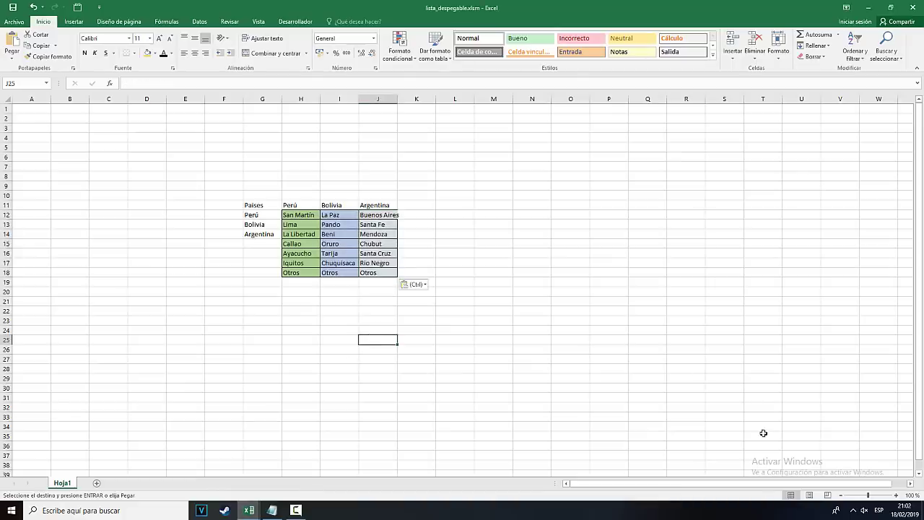
left_click(896, 495)
left_click(896, 496)
Step: Give the whole country table G11:J18 All Borders and No Fill
left_click(896, 495)
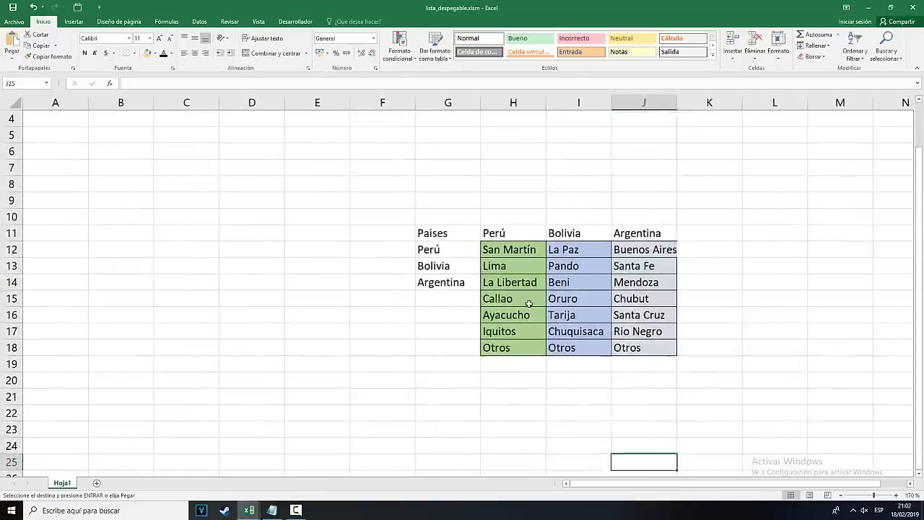
left_click(520, 298)
left_click_drag(435, 238, 639, 347)
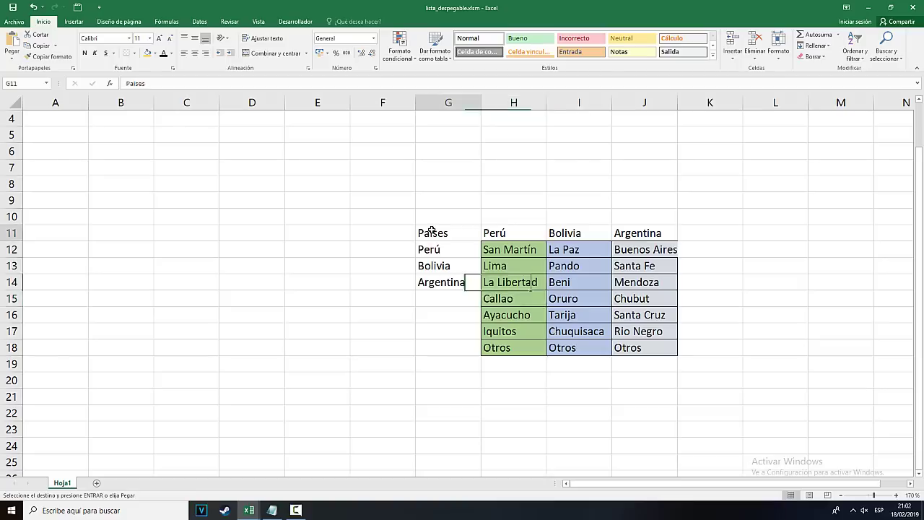
left_click(134, 53)
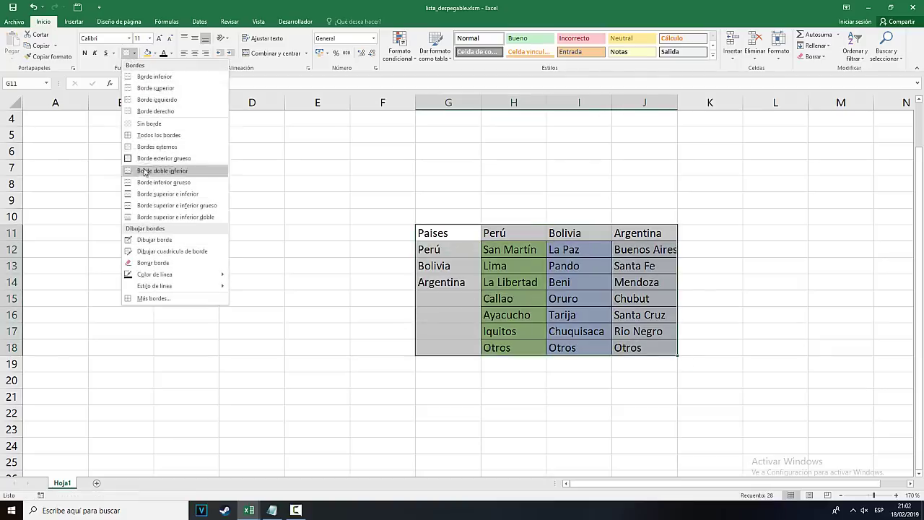
left_click(159, 135)
left_click(154, 52)
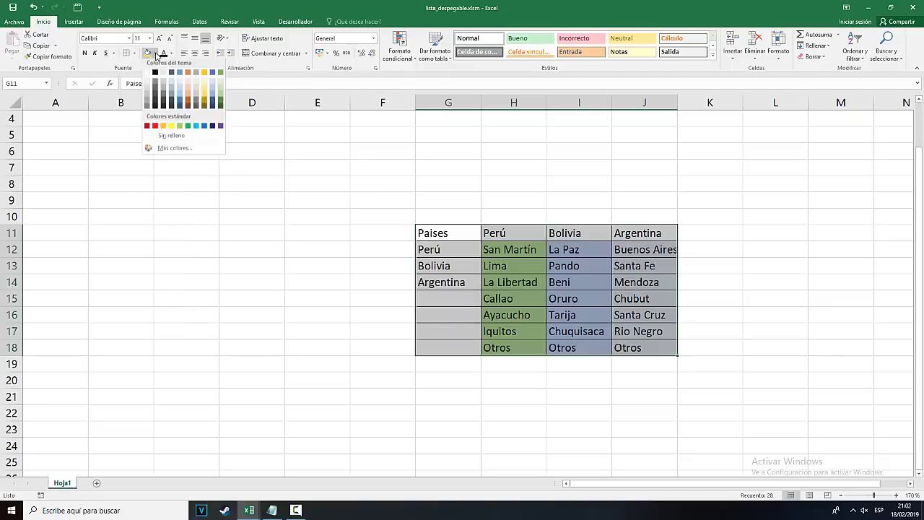
left_click(161, 138)
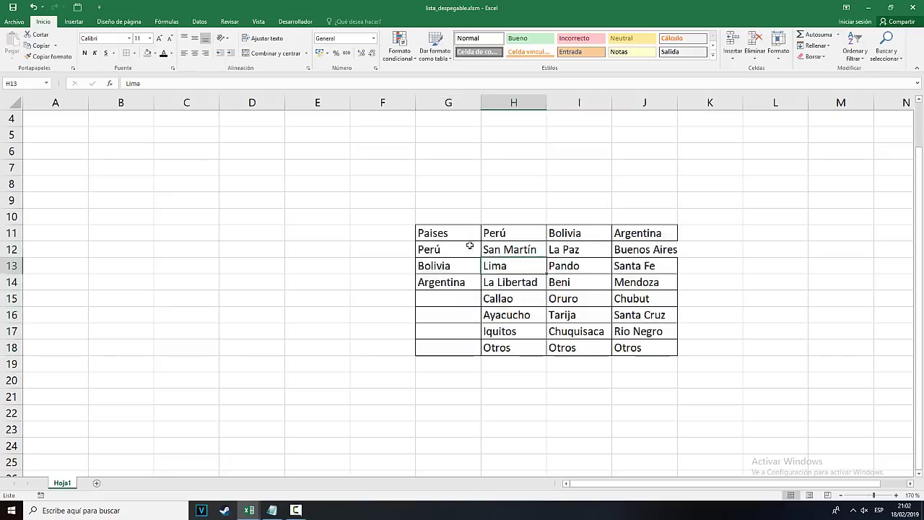
Step: Fill the header row from Paises to Argentina orange, then add a new sheet
left_click_drag(466, 235, 650, 234)
left_click(153, 57)
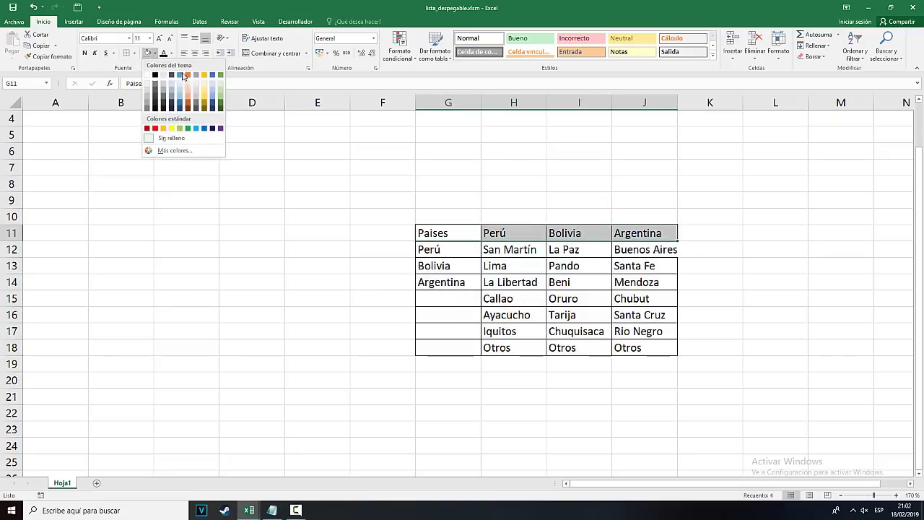
left_click(190, 101)
left_click(637, 278)
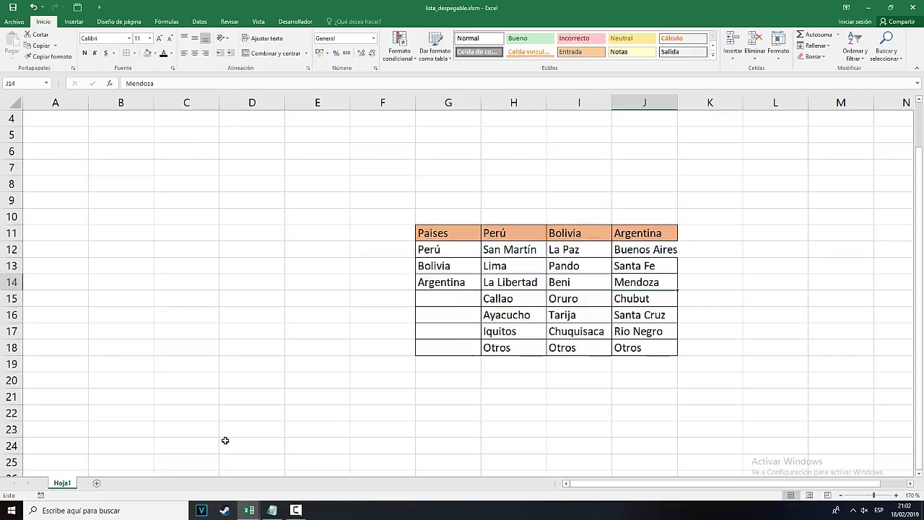
left_click(377, 379)
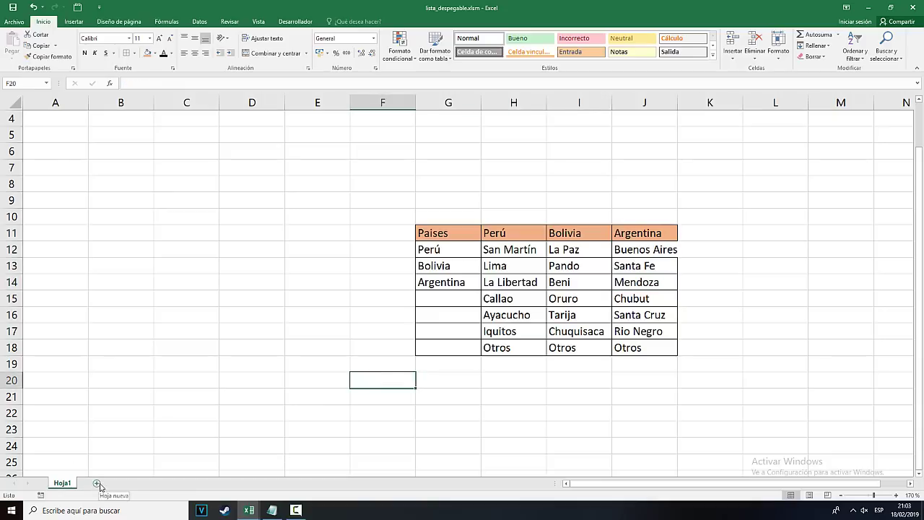
left_click(98, 483)
Step: Type Pais in F9 and Departamento in G9, widening column G to fit
left_click(240, 186)
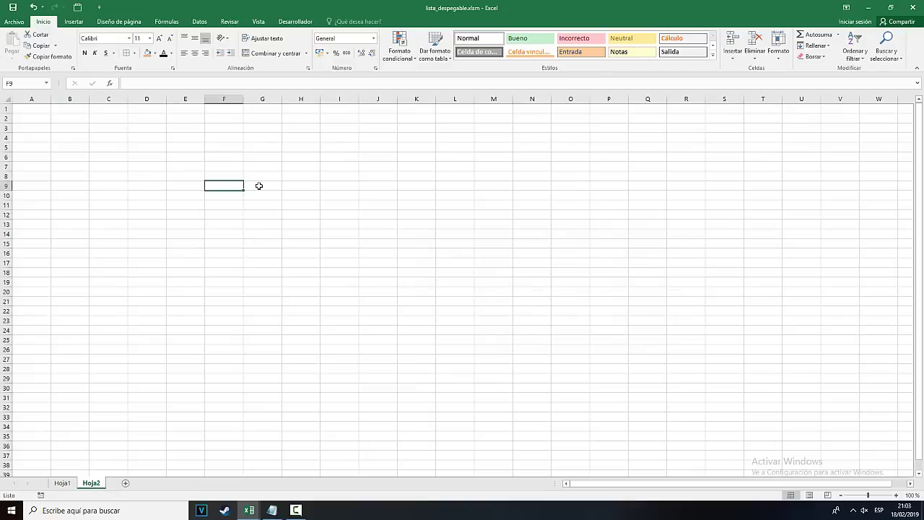
type("Pais")
left_click(259, 185)
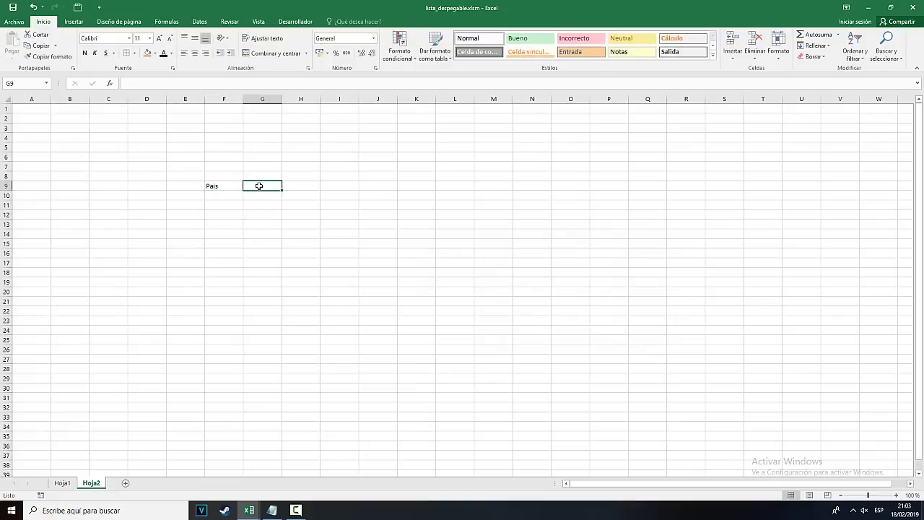
type("Depar")
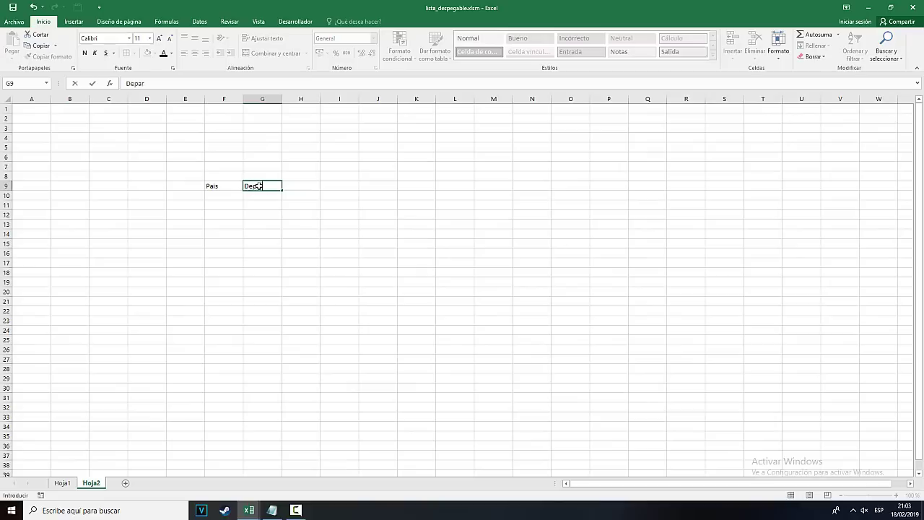
type("tamento")
key("Return")
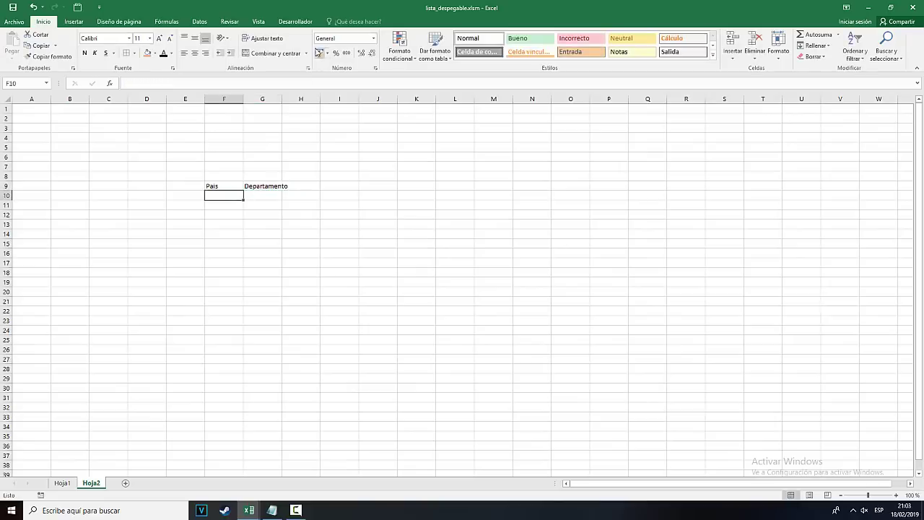
left_click_drag(281, 99, 314, 99)
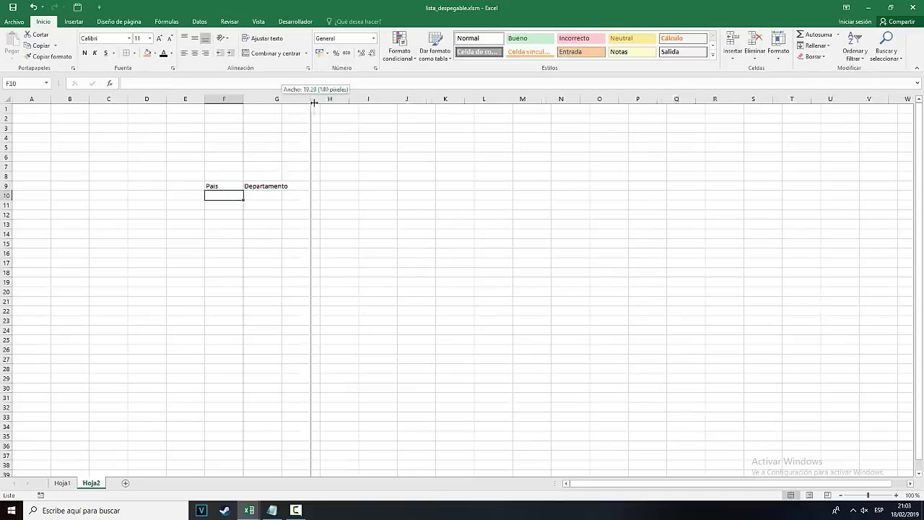
Step: Review the Perú, Bolivia and Argentina department lists in the Hoja1 table
left_click(63, 483)
left_click(515, 361)
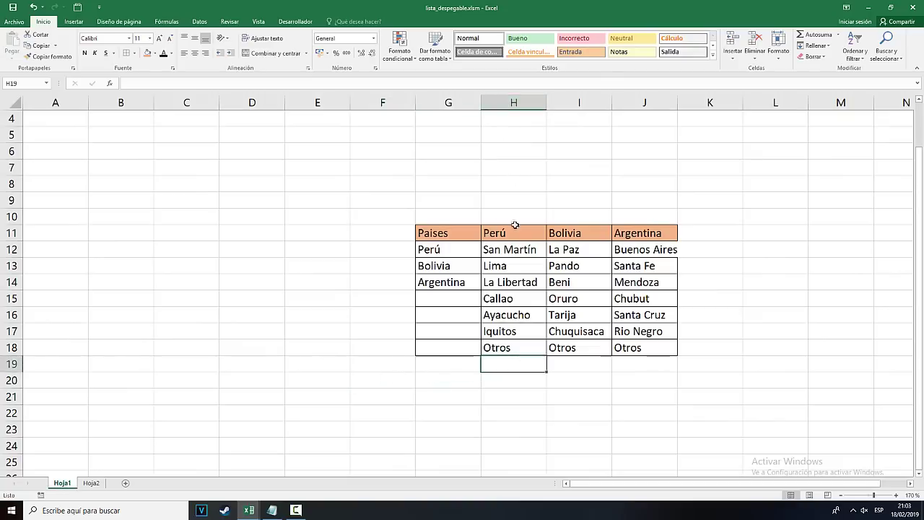
left_click_drag(514, 249, 514, 347)
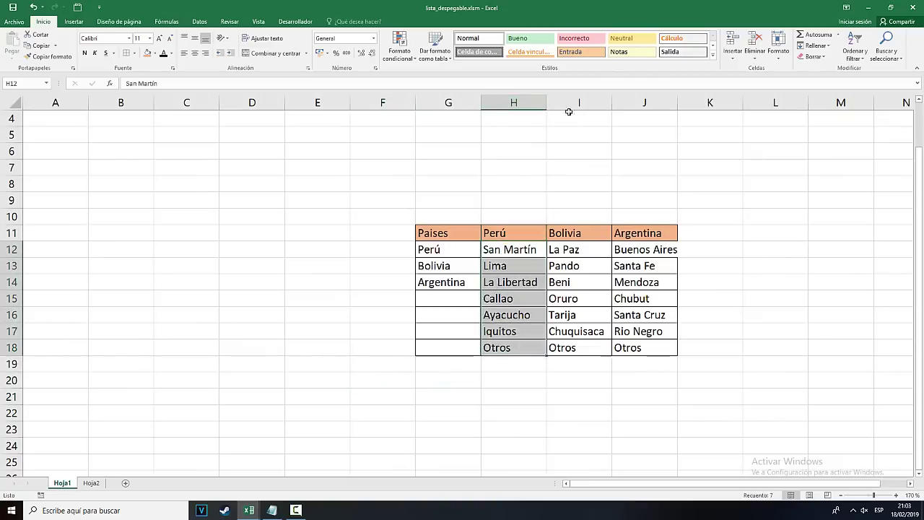
left_click(581, 249)
left_click(644, 233)
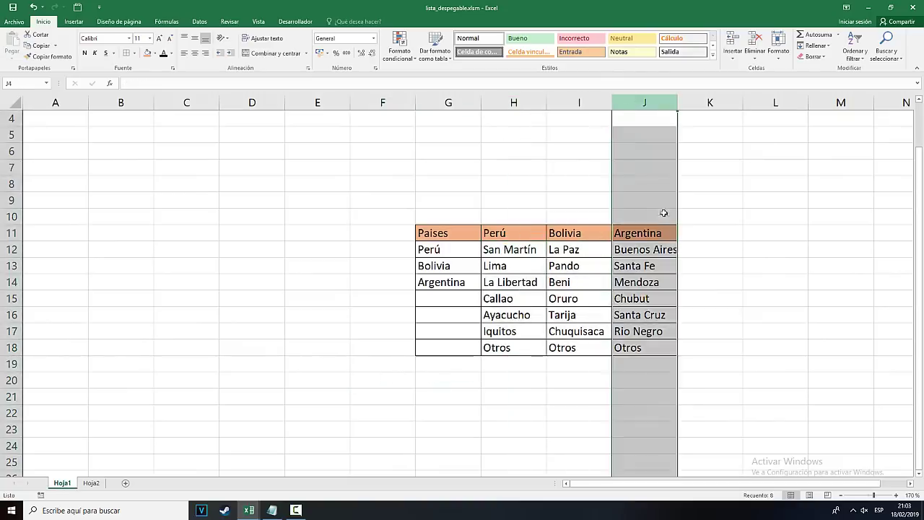
left_click(633, 280)
Step: On Hoja2, give the Pais/Departamento cells F9:G10 All Borders and widen column F
left_click(91, 483)
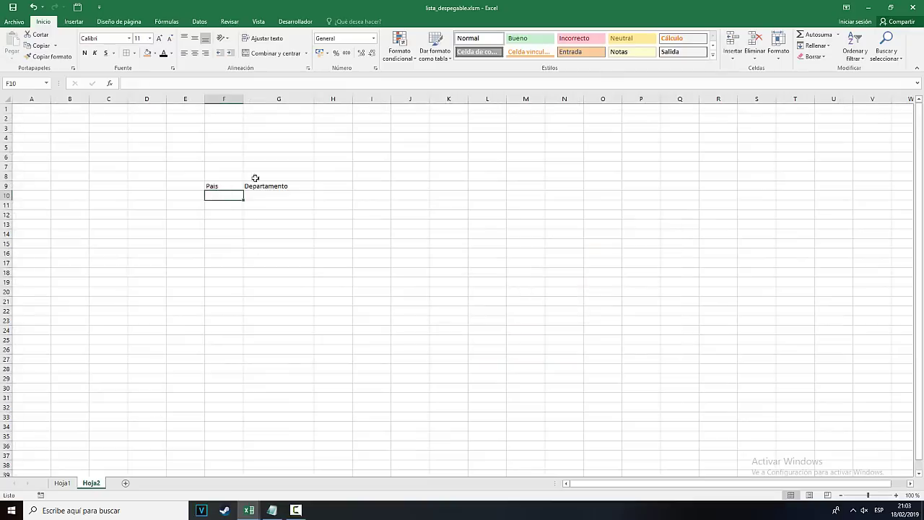
left_click_drag(211, 186, 274, 195)
left_click(134, 53)
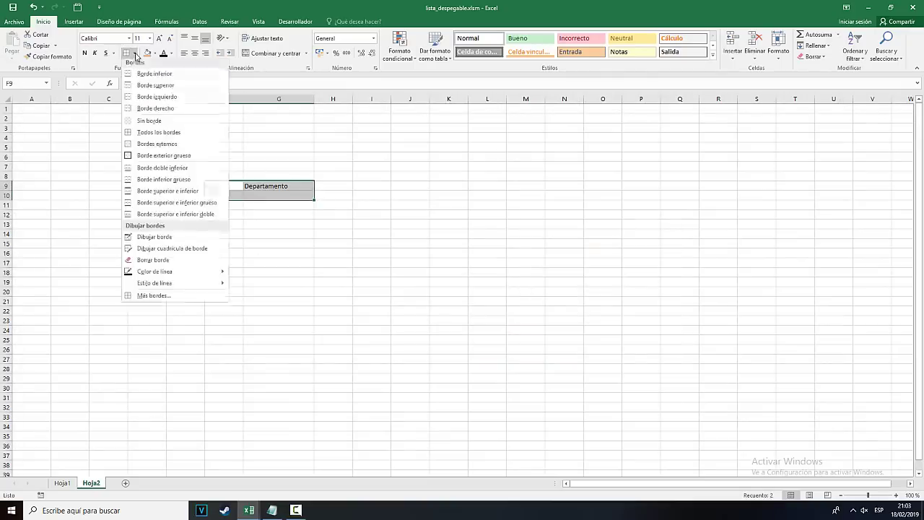
left_click(156, 136)
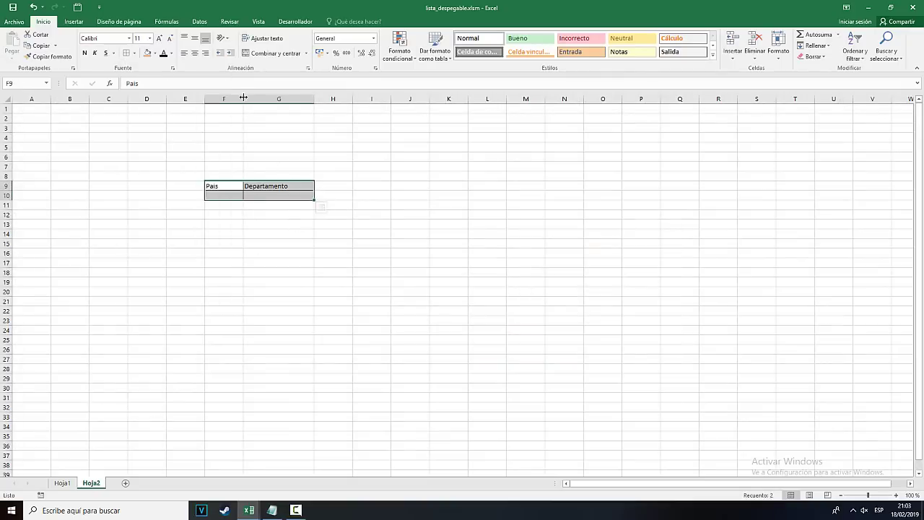
left_click_drag(243, 99, 266, 99)
left_click(408, 253)
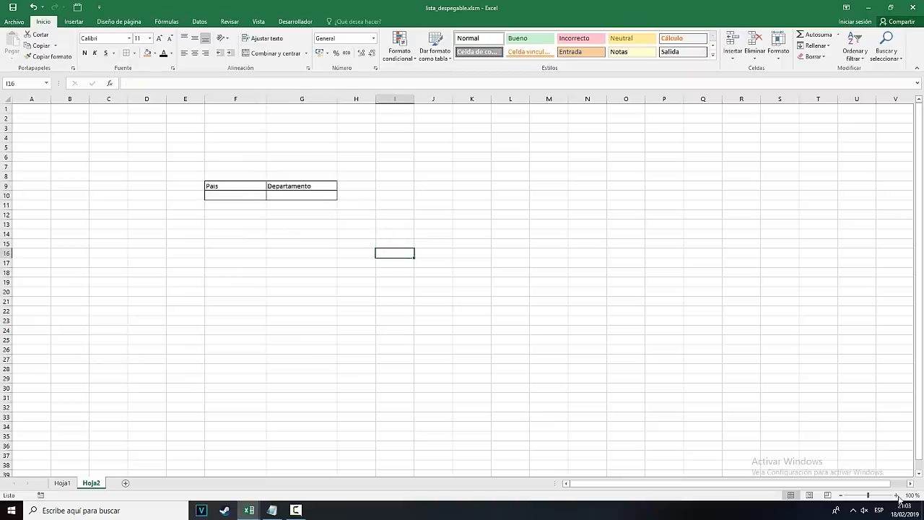
Step: Zoom in on the Pais table, then return to the Hoja1 sheet
left_click(896, 495)
left_click(896, 495)
left_click(896, 495)
left_click(367, 215)
left_click(333, 224)
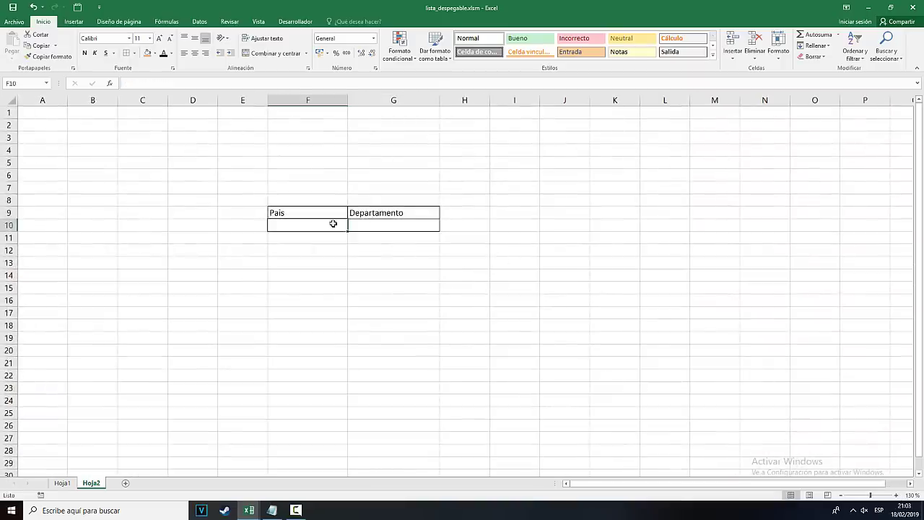
left_click(62, 482)
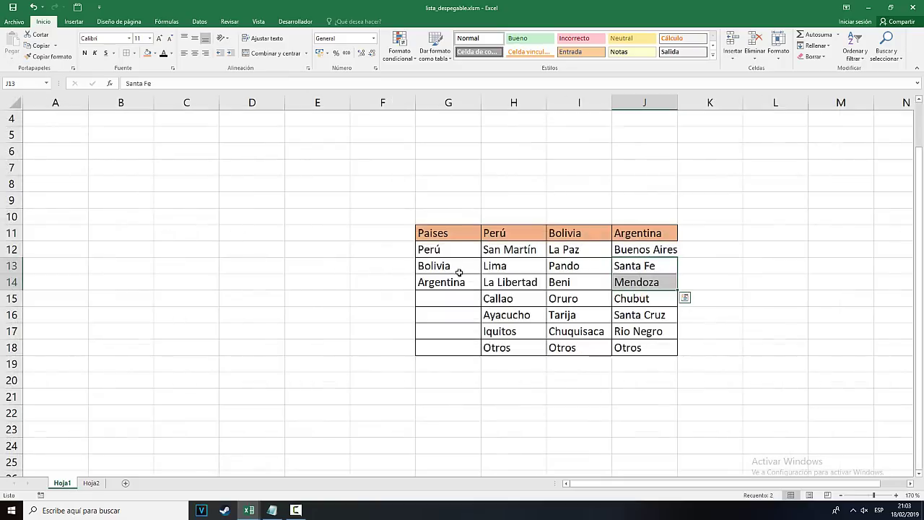
Step: Name the country cells G12:G14 (Perú, Bolivia, Argentina) 'Paises' via the Name Box
left_click_drag(443, 251, 442, 281)
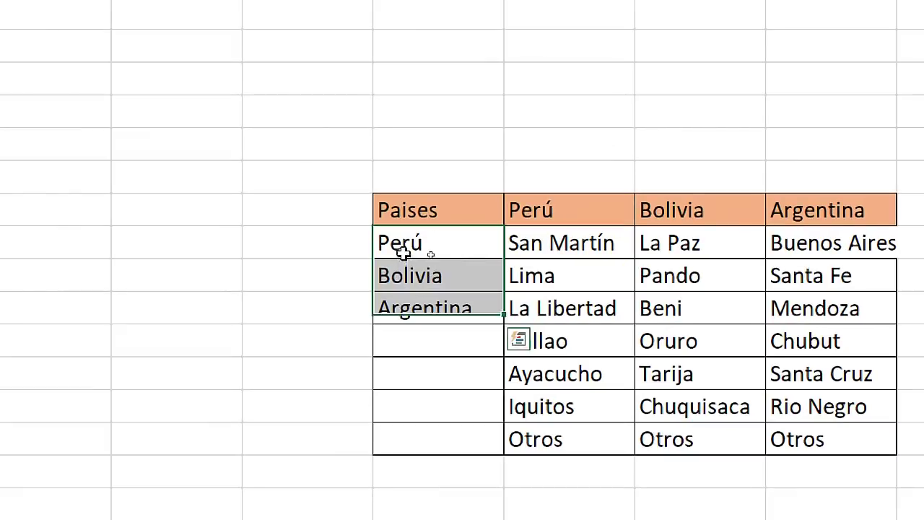
left_click(434, 265)
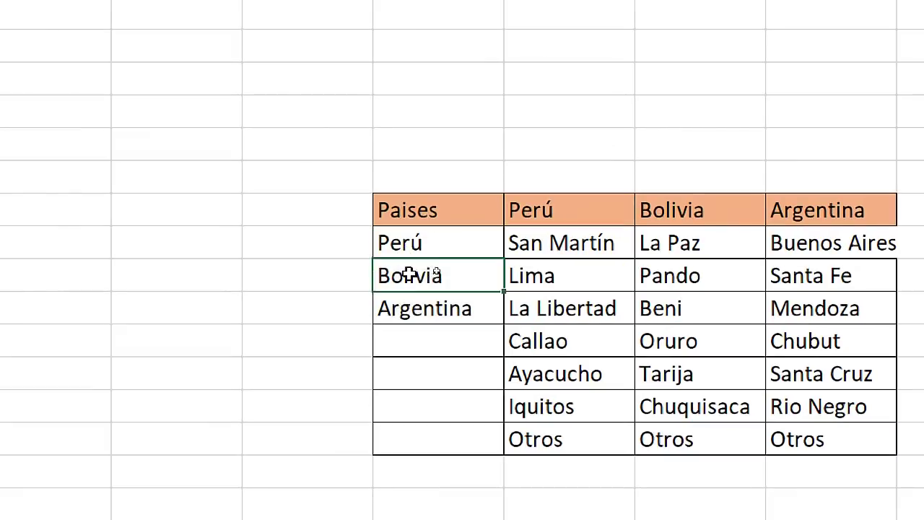
left_click(421, 309)
left_click_drag(419, 241, 426, 309)
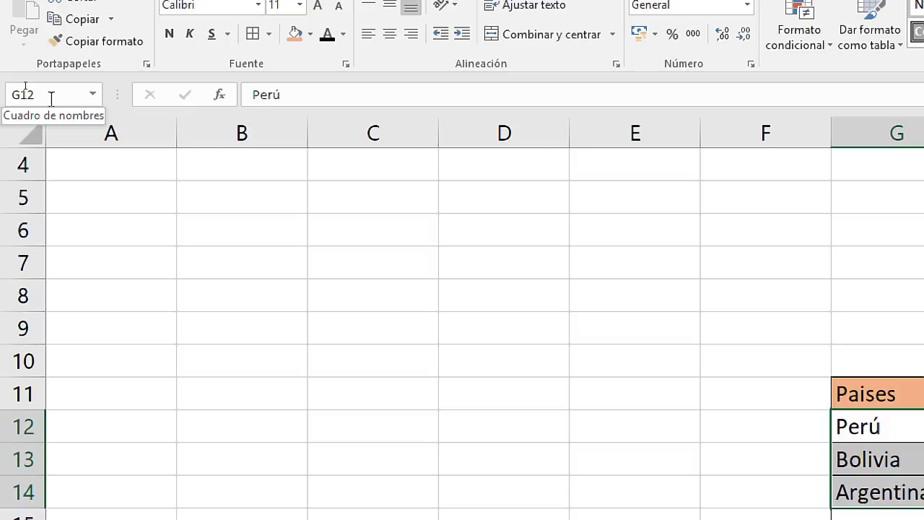
left_click(51, 98)
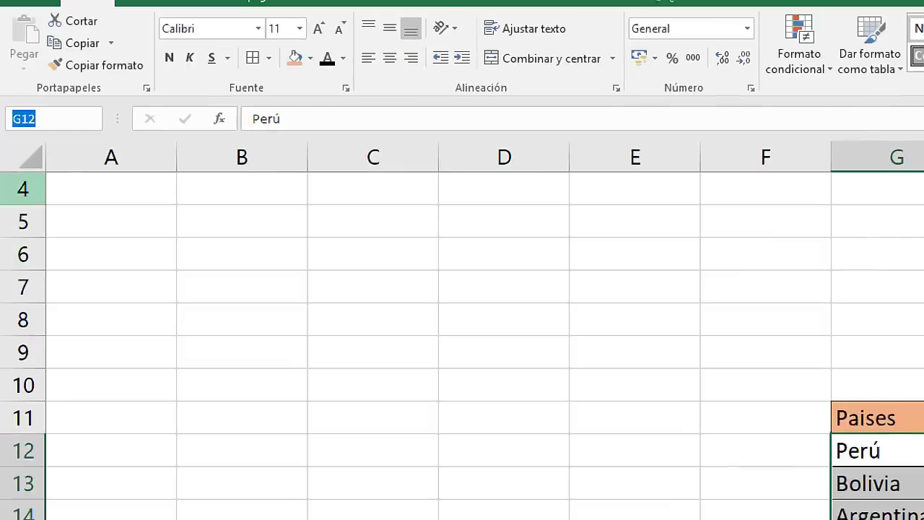
type("Paises")
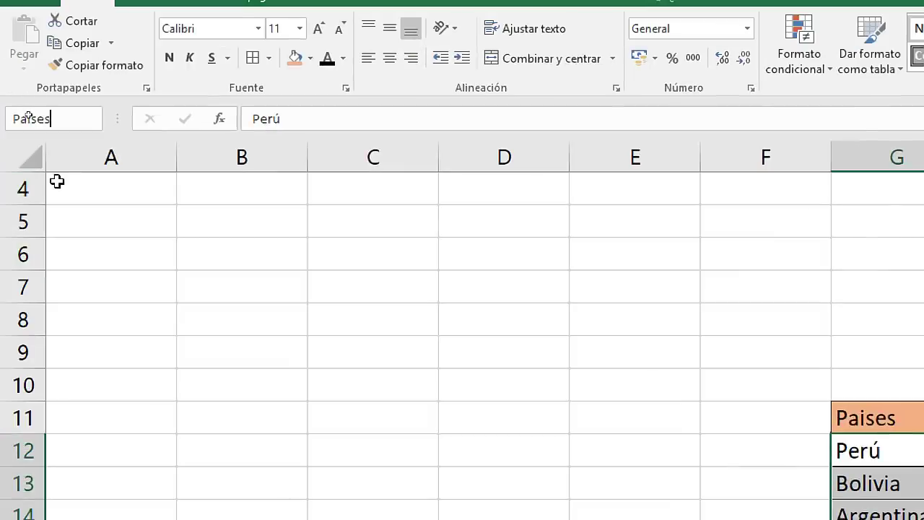
key("Return")
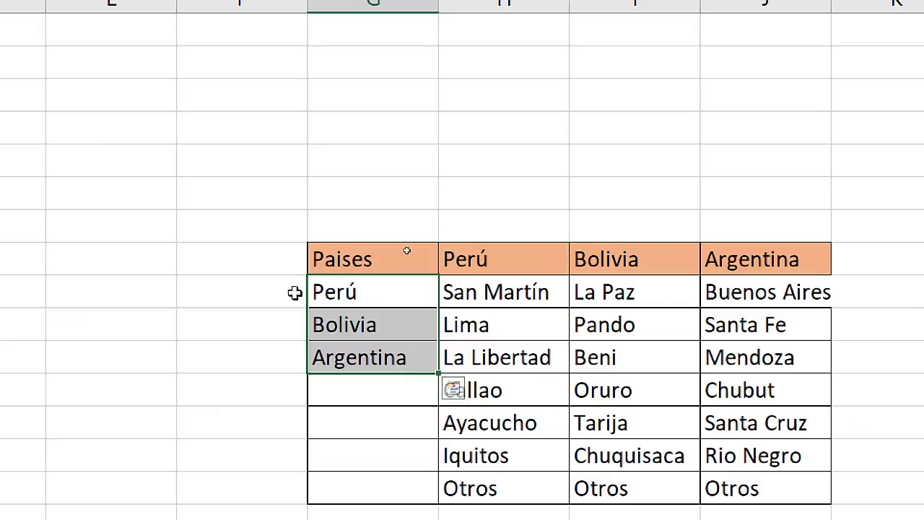
left_click(268, 302)
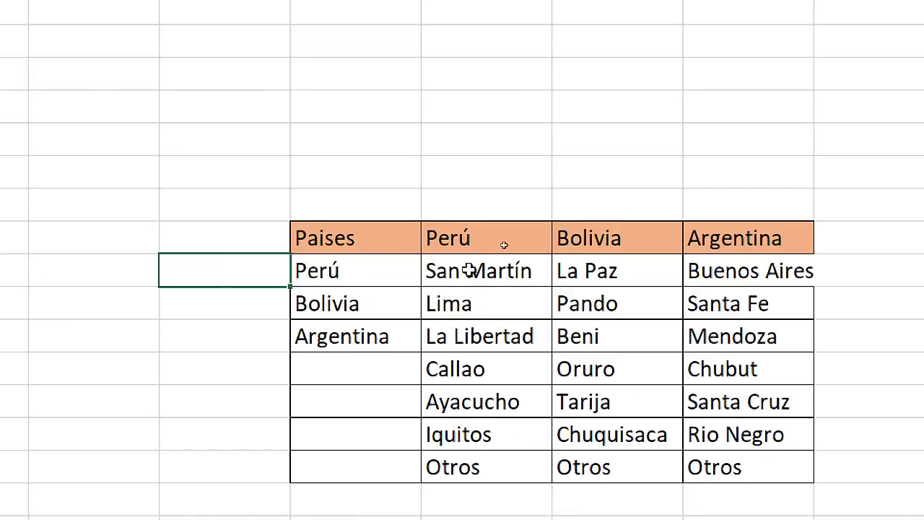
Step: Name the Perú department list 'Perú' and the Bolivia department list 'Bolivia'
left_click_drag(472, 268, 479, 467)
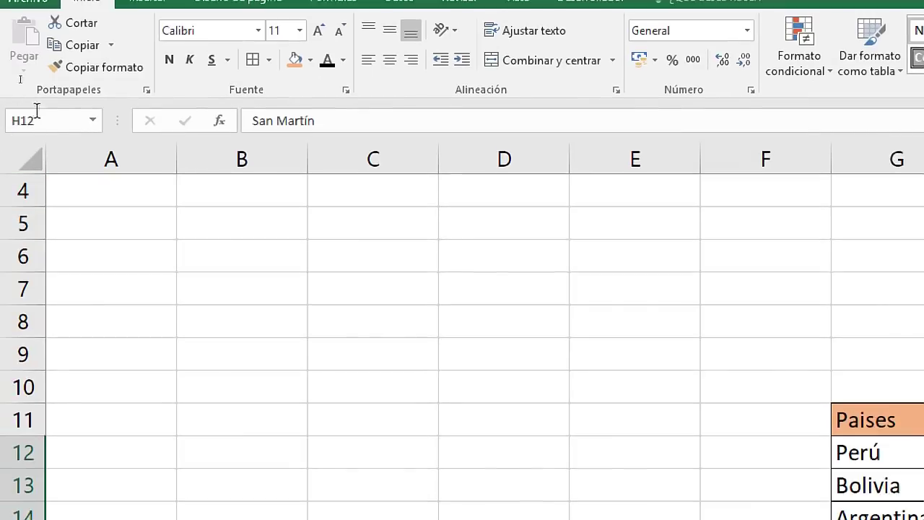
left_click(40, 117)
type("Perú")
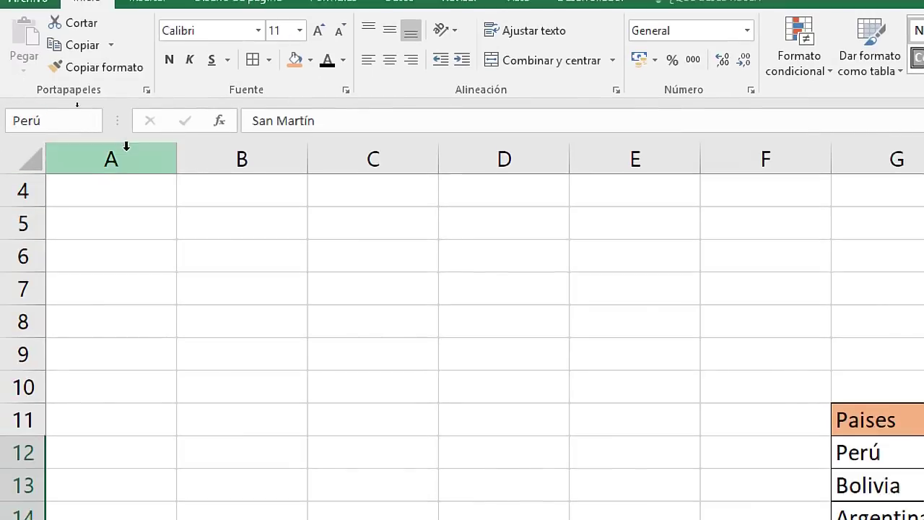
key("Return")
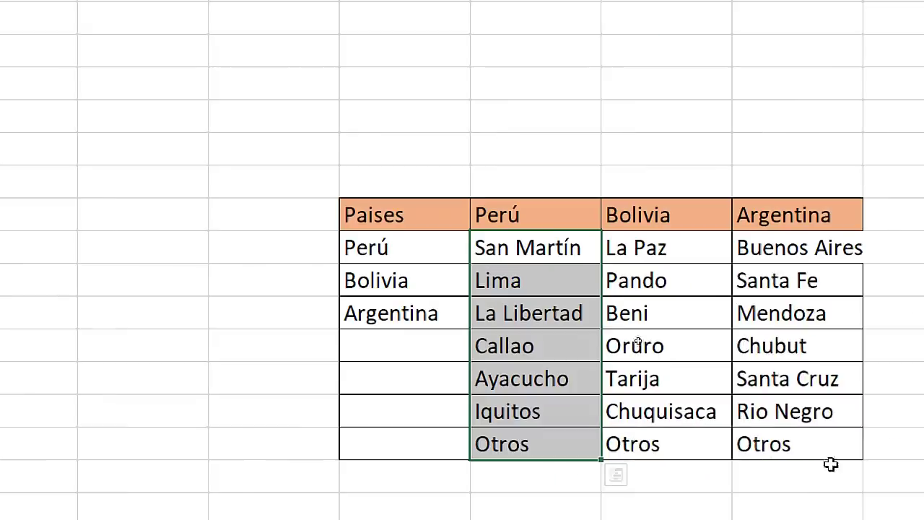
left_click_drag(553, 239, 565, 434)
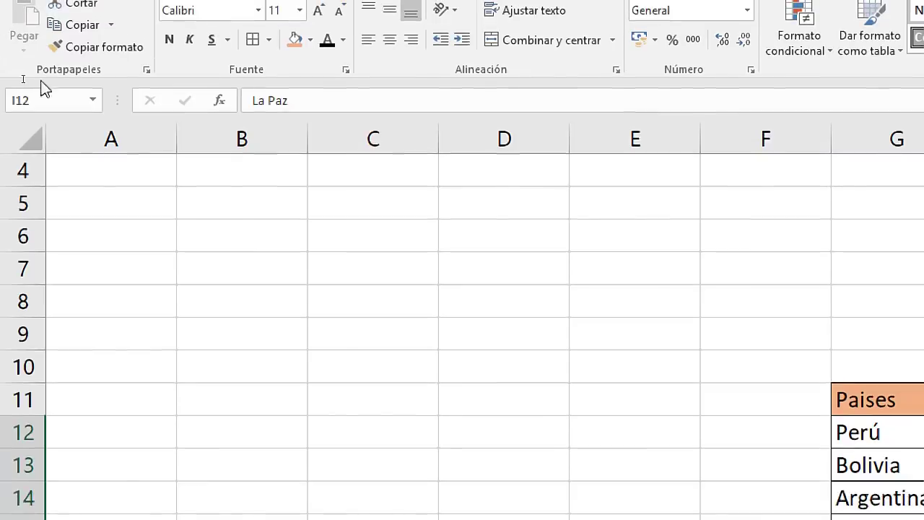
left_click(47, 100)
type("Bol")
type("ivia")
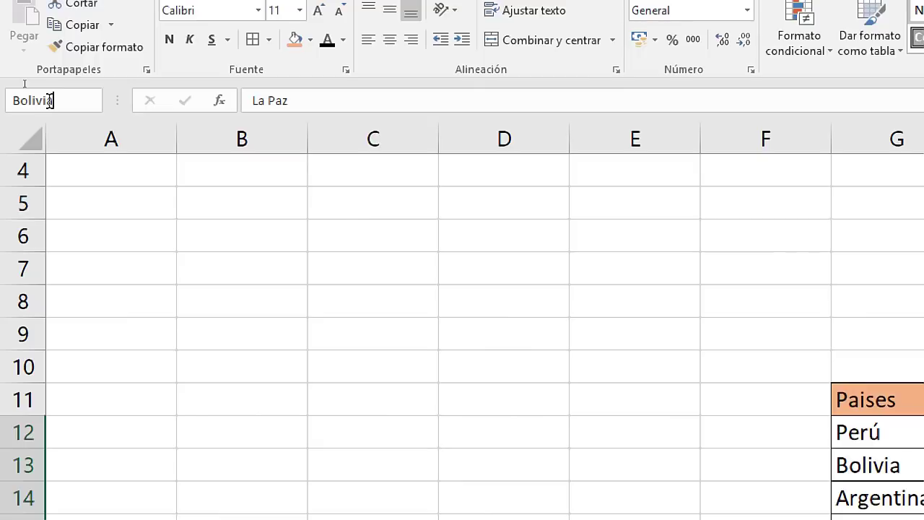
key("Return")
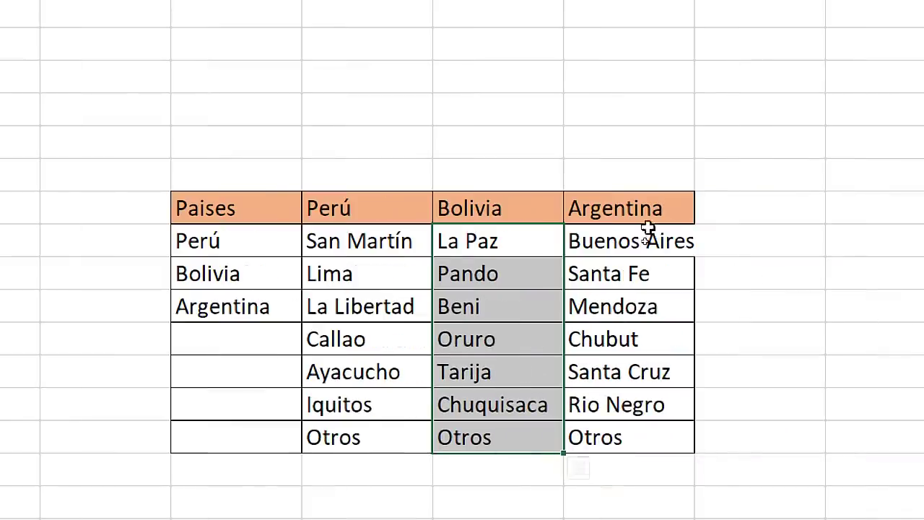
Step: Name the Argentina department list, Buenos Aires through Otros, 'Argentina'
left_click(618, 241)
left_click_drag(616, 267, 610, 437)
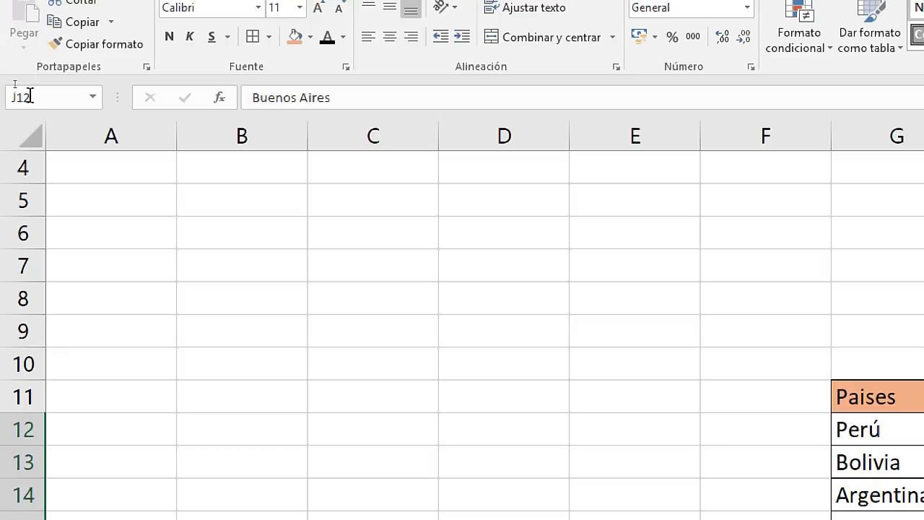
left_click(29, 98)
type("AS")
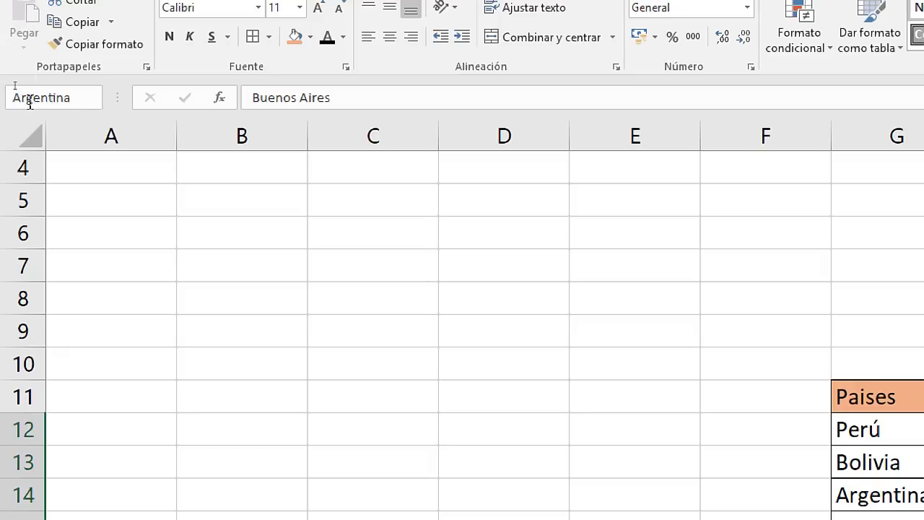
key("Return")
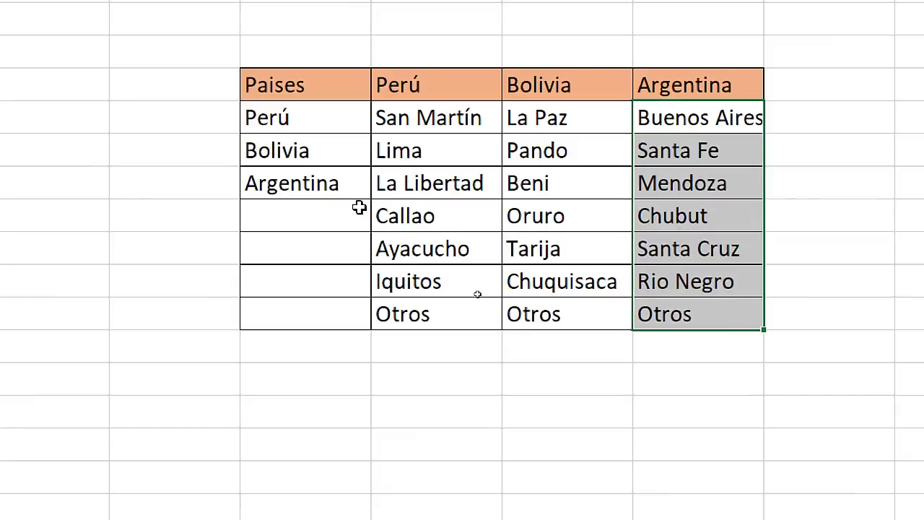
Step: Reselect the Perú and Argentina department lists to verify their range names
left_click(411, 179)
left_click_drag(433, 118, 441, 314)
type("Perú")
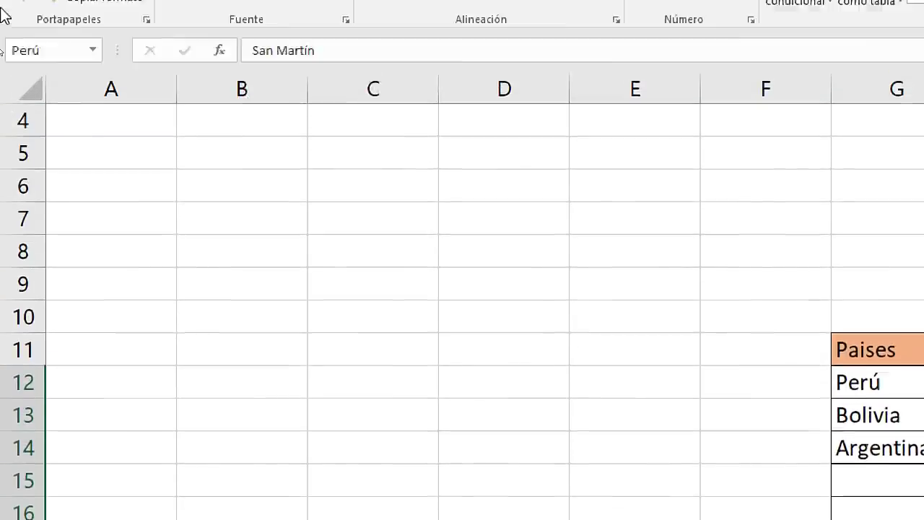
key("Return")
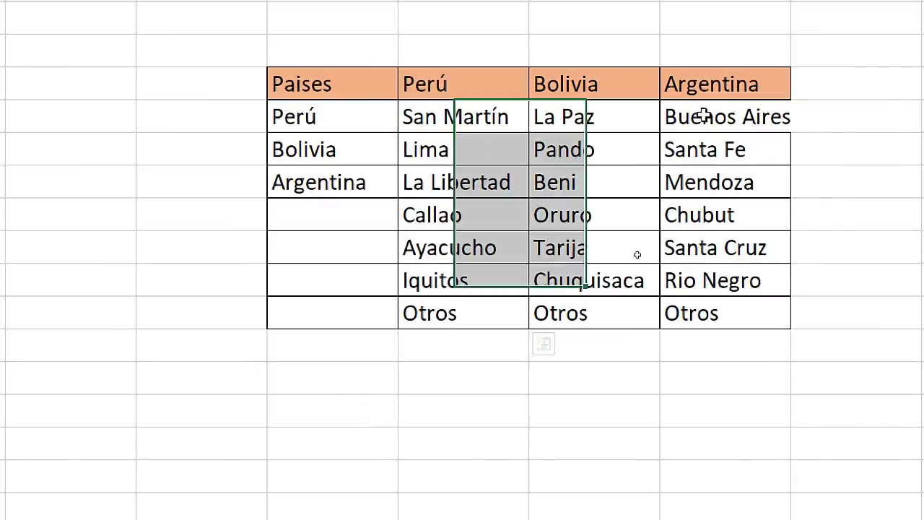
left_click_drag(704, 116, 671, 321)
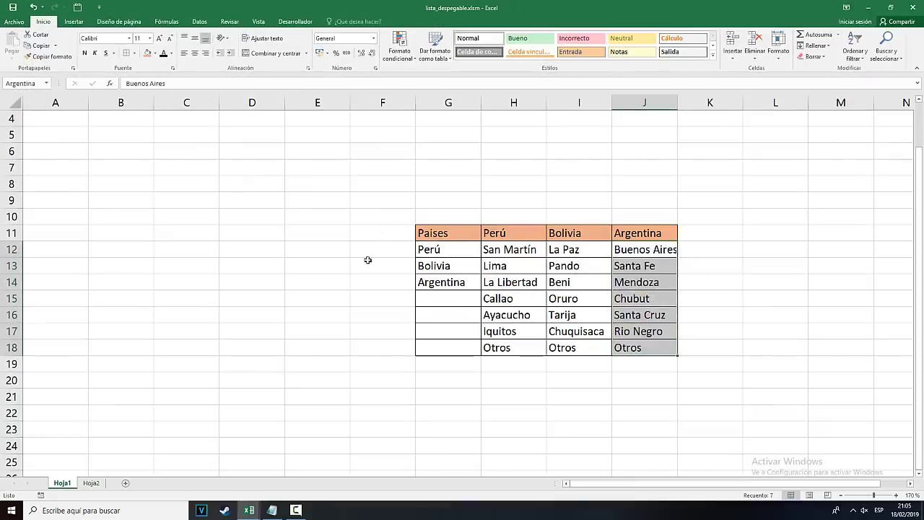
left_click(345, 262)
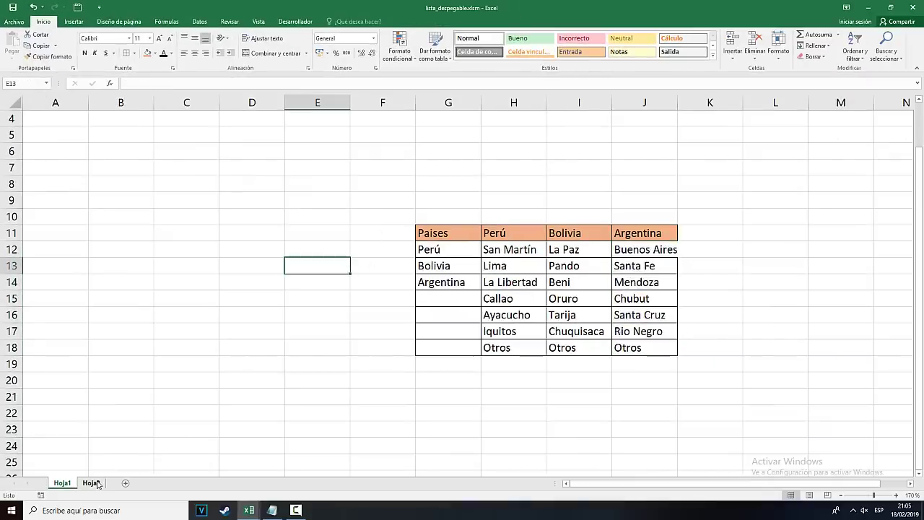
left_click(91, 483)
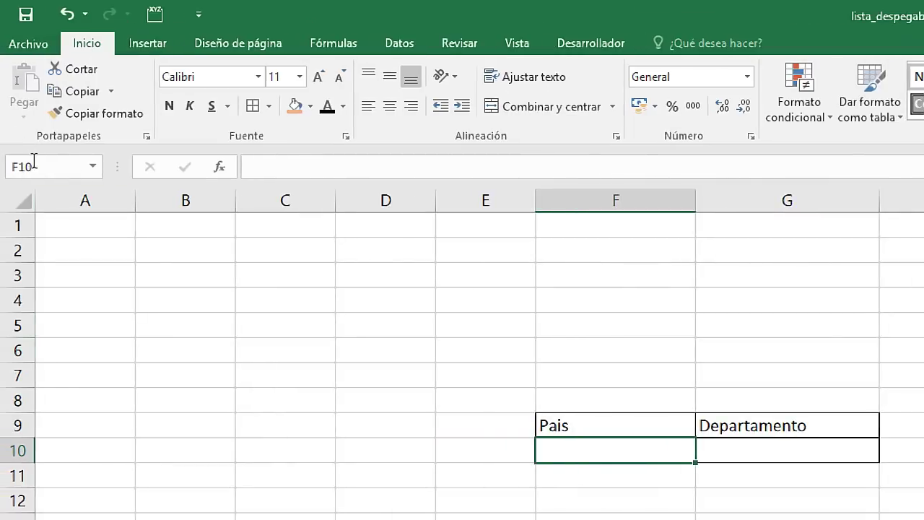
left_click(34, 162)
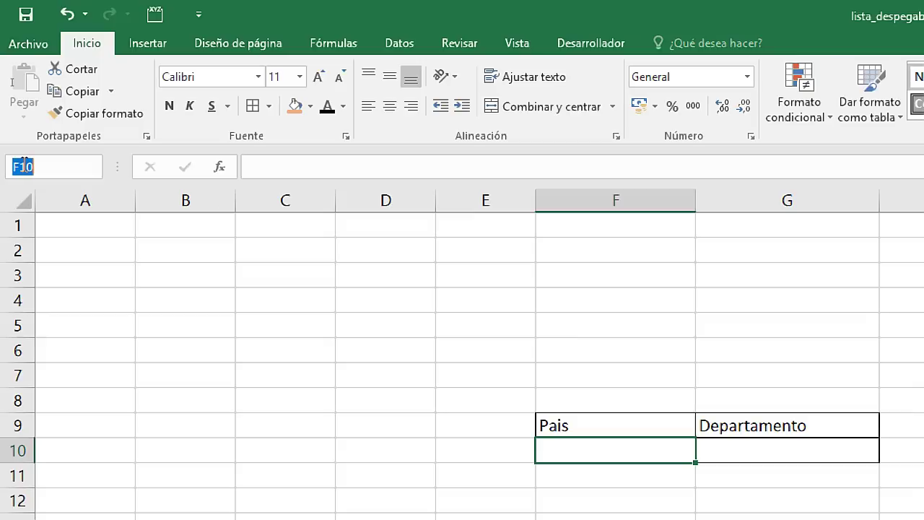
type("Pa")
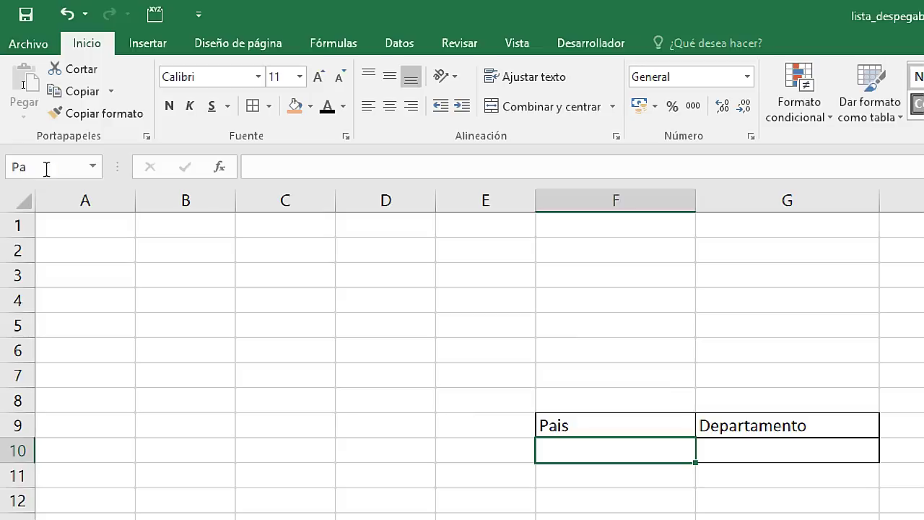
left_click(26, 169)
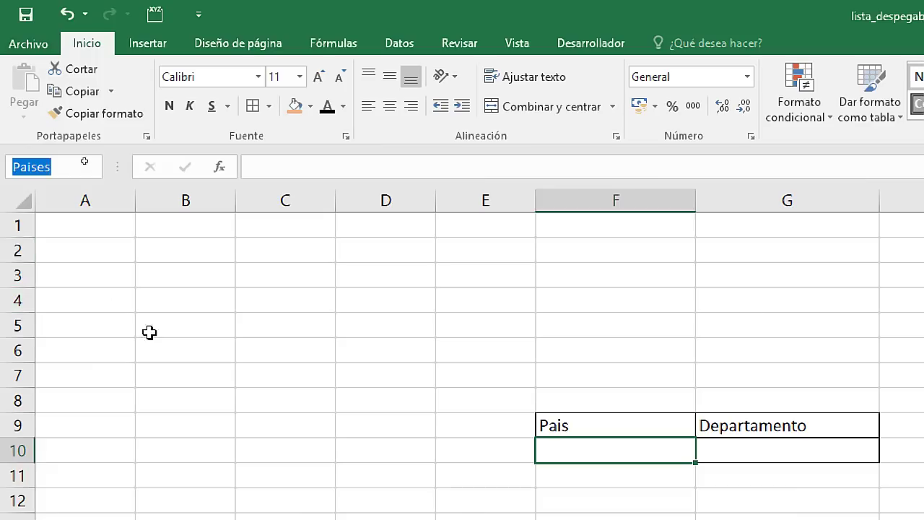
type("Pa")
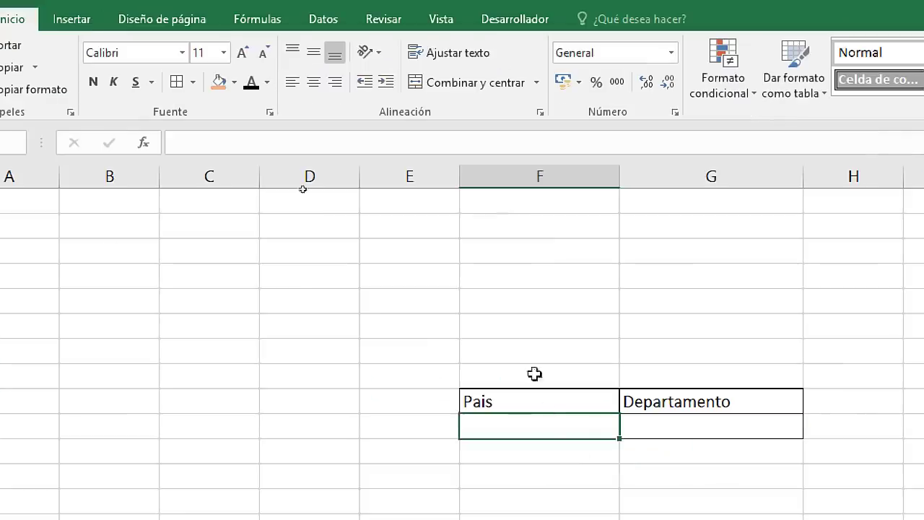
left_click(602, 368)
left_click(507, 426)
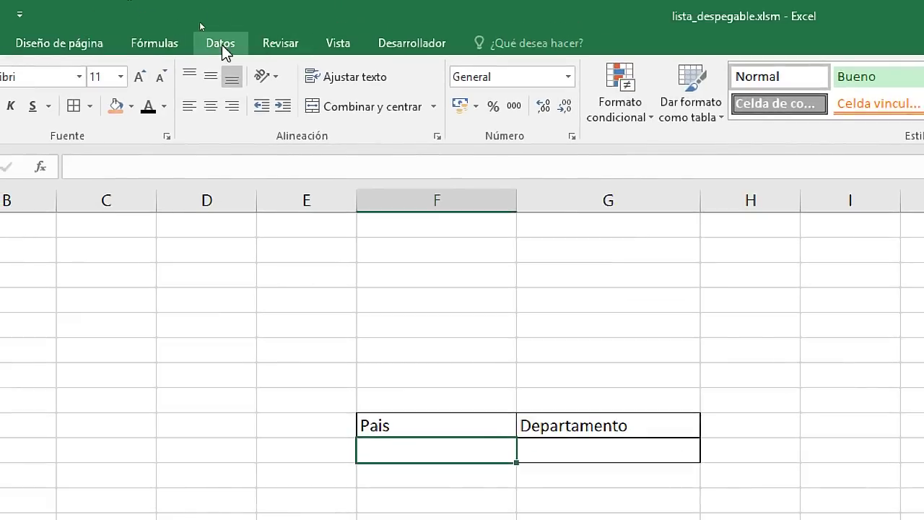
Step: Give the Pais entry cell List data validation with source =Paises
left_click(221, 45)
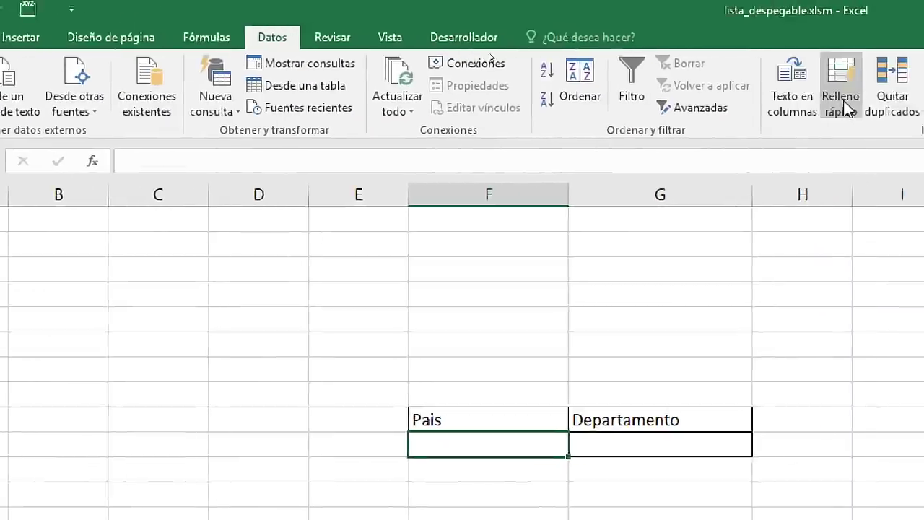
left_click(883, 108)
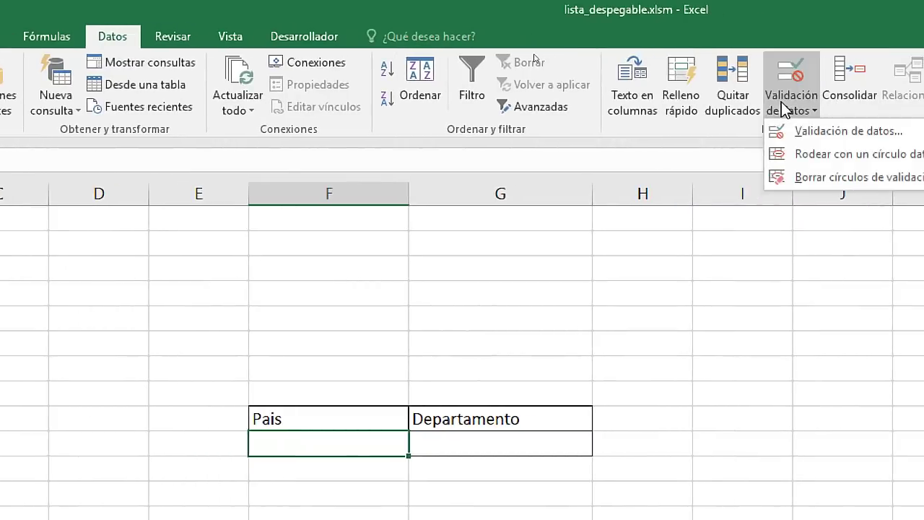
left_click(849, 133)
left_click_drag(644, 390, 313, 115)
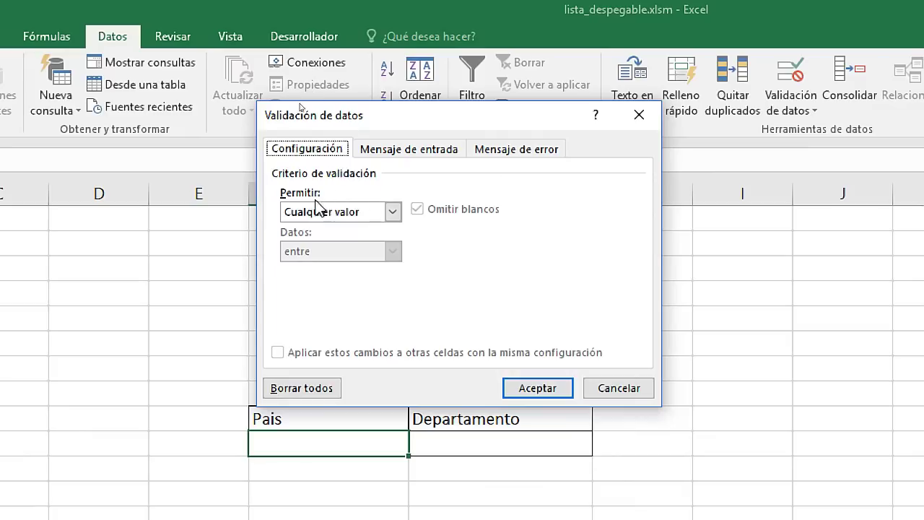
left_click(392, 211)
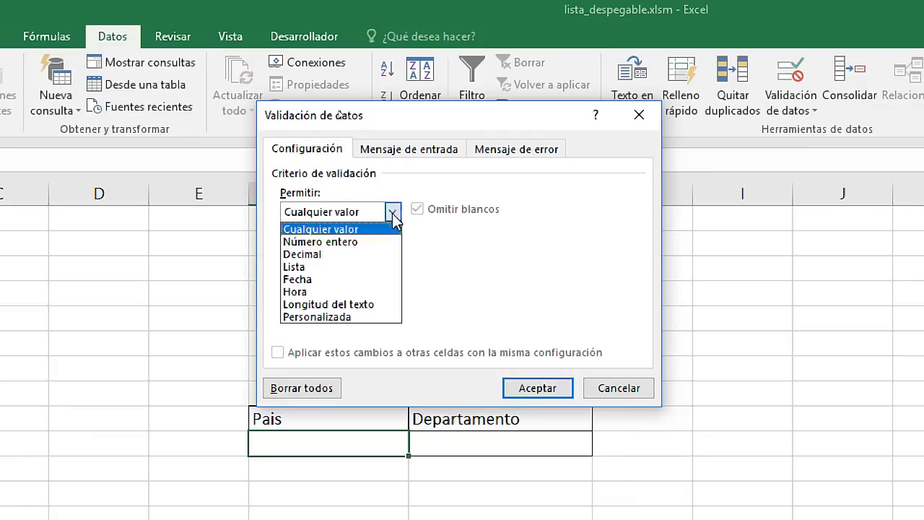
left_click(310, 268)
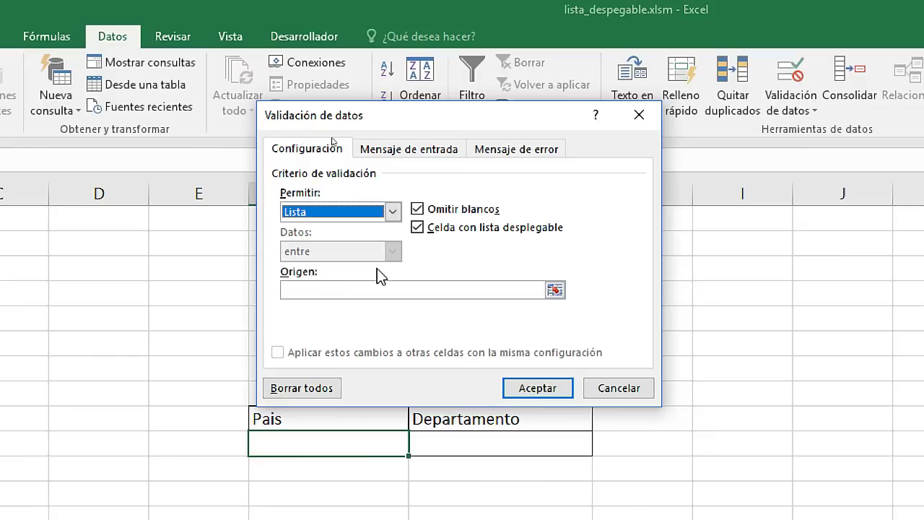
left_click(332, 288)
type("=Paises")
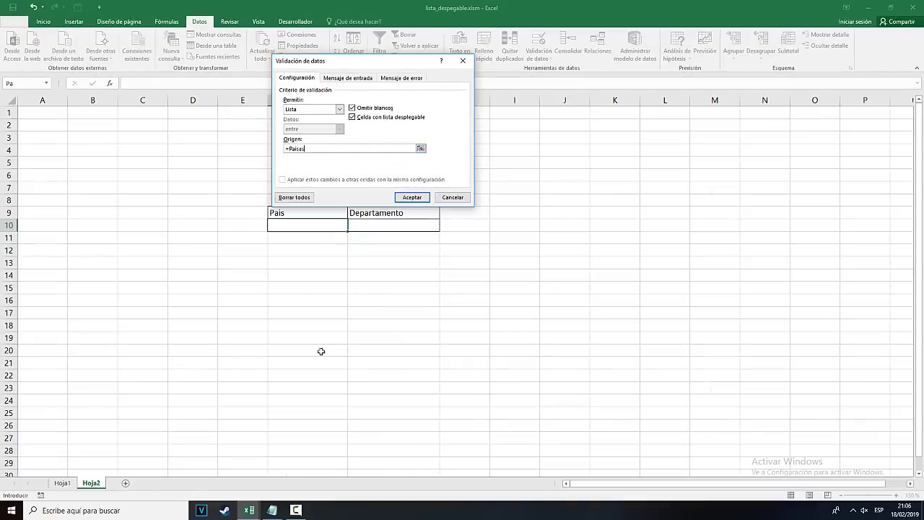
left_click(413, 198)
Step: Confirm the country cells on Hoja1 carry the name Paises, then return to Hoja2
left_click(62, 484)
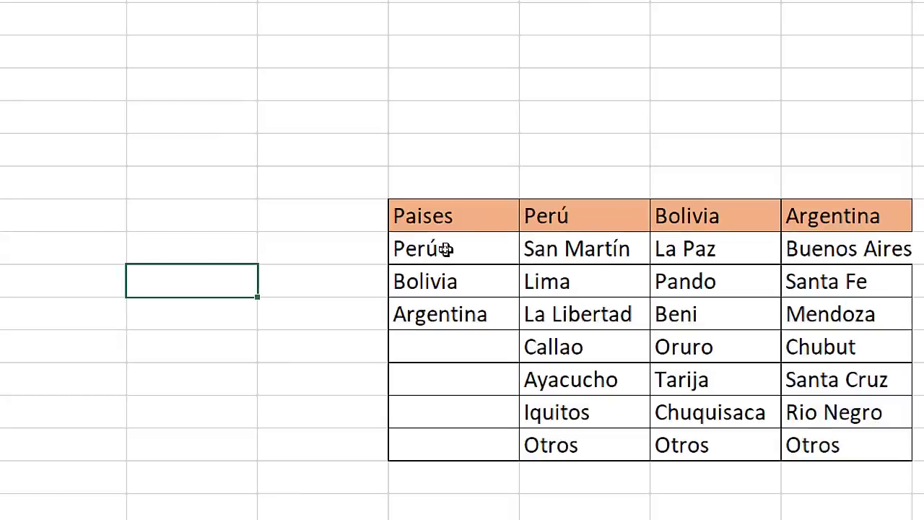
left_click_drag(443, 247, 443, 281)
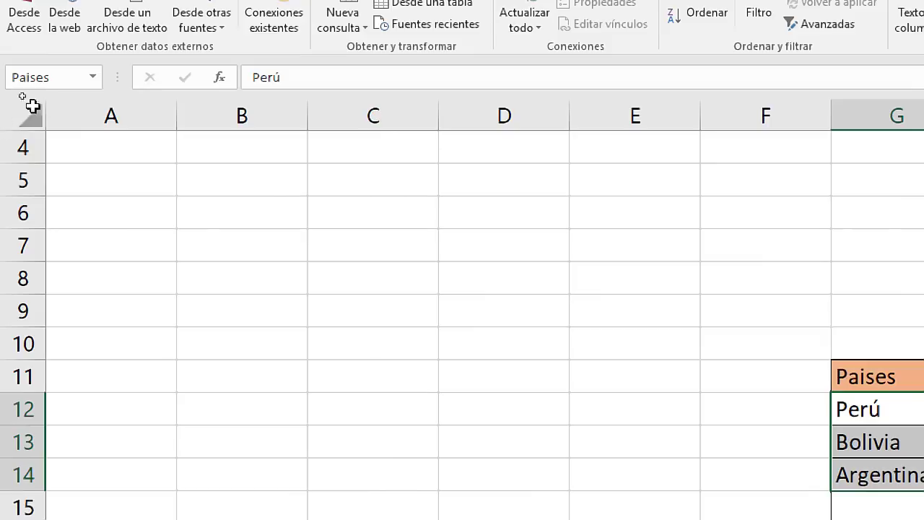
left_click(41, 84)
left_click(45, 78)
left_click_drag(46, 77, 7, 81)
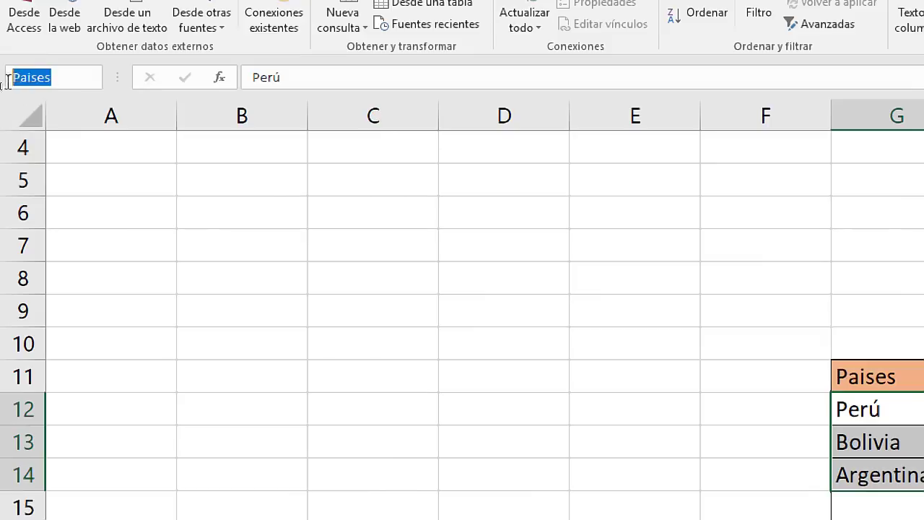
left_click(28, 85)
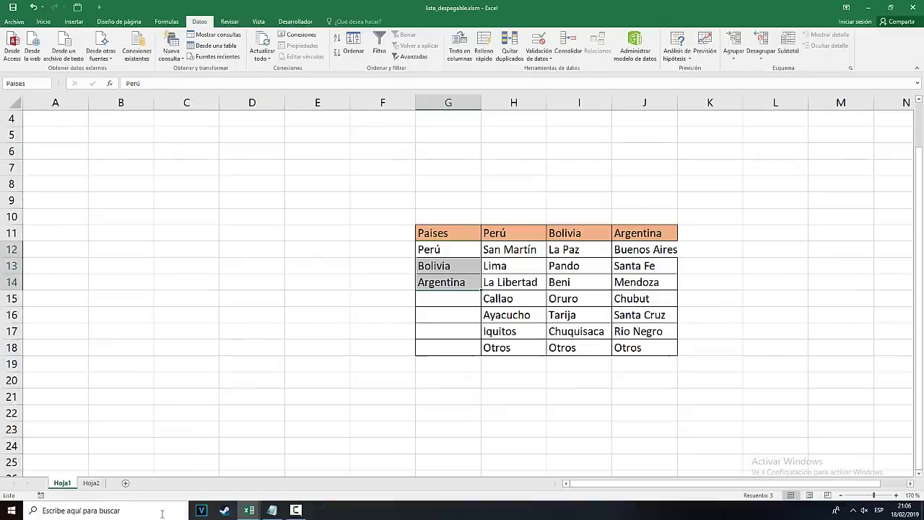
left_click(92, 484)
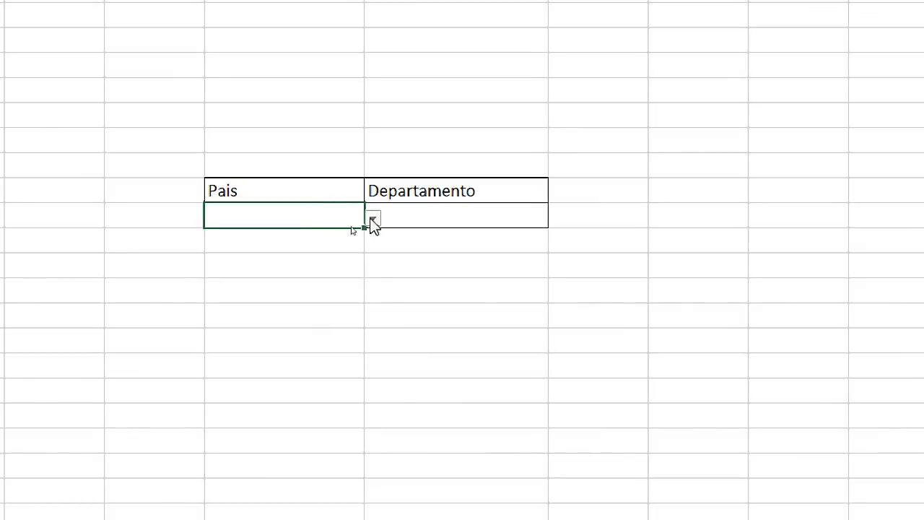
Step: Pick Perú, Bolivia, Argentina, then Bolivia from the Pais dropdown, and select Departamento
left_click(374, 220)
left_click(183, 237)
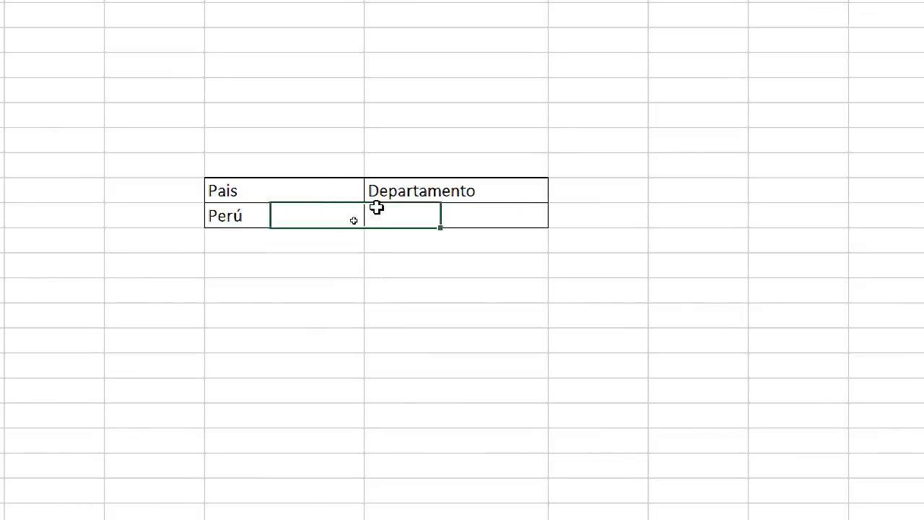
left_click(332, 215)
left_click(373, 219)
left_click(252, 251)
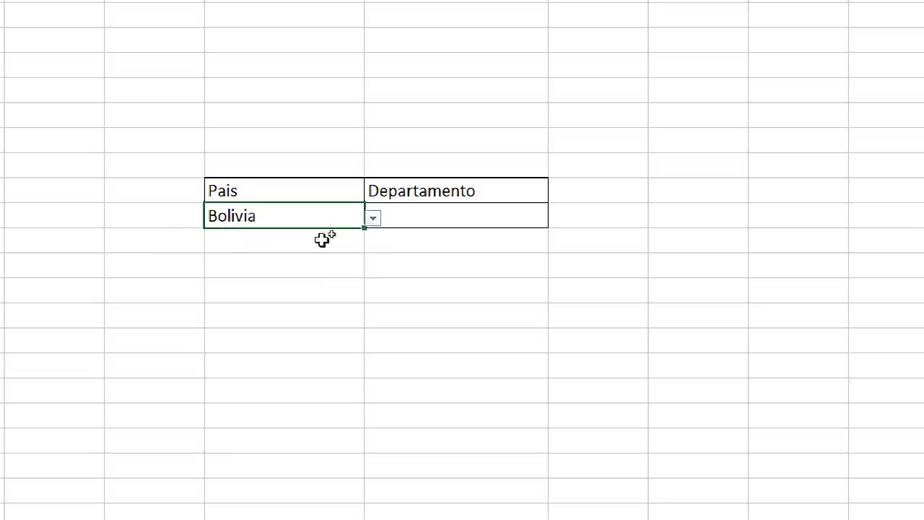
left_click(373, 218)
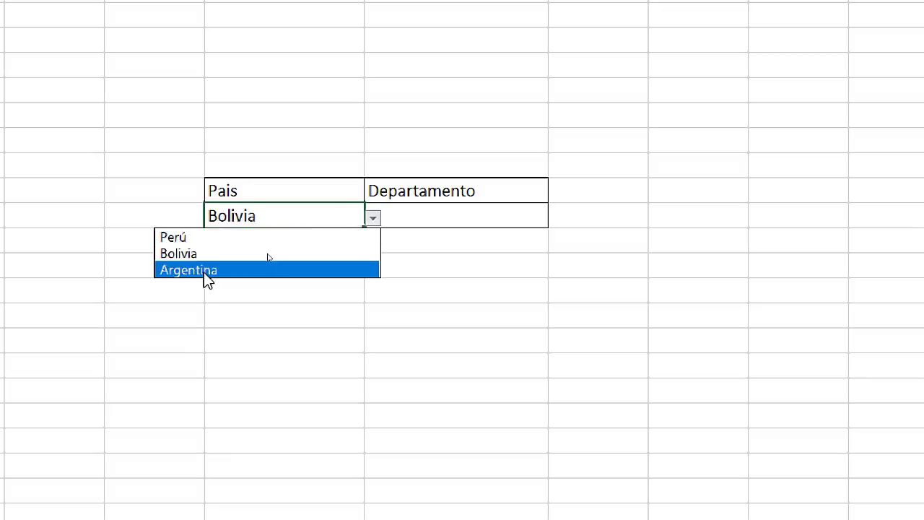
left_click(205, 272)
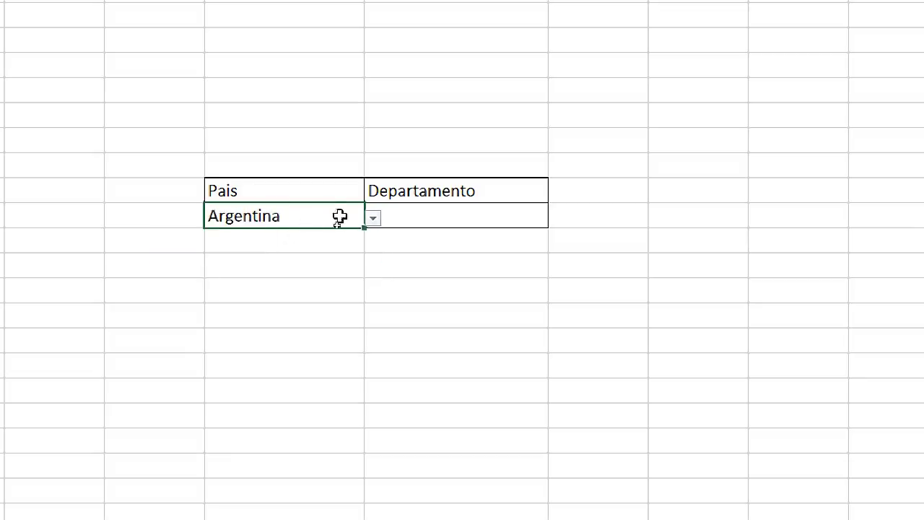
left_click(372, 218)
left_click(201, 254)
left_click(351, 256)
left_click(448, 215)
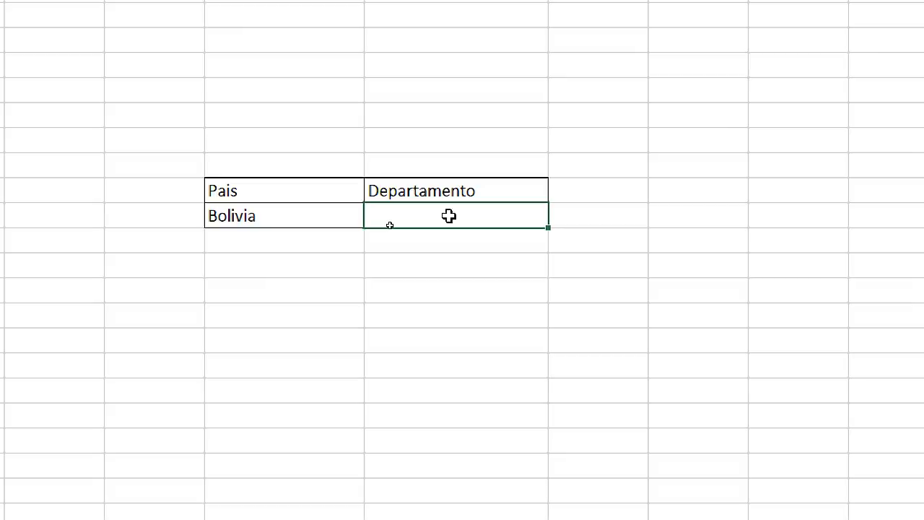
left_click(247, 220)
left_click(463, 220)
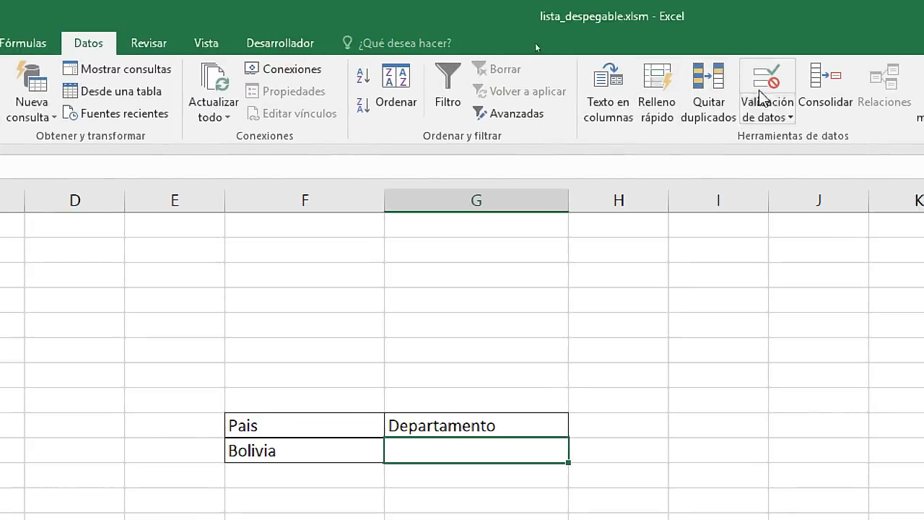
Step: Give the Departamento cell List validation with an INDIRECTO source referencing the Pais cell
left_click(776, 115)
left_click(811, 137)
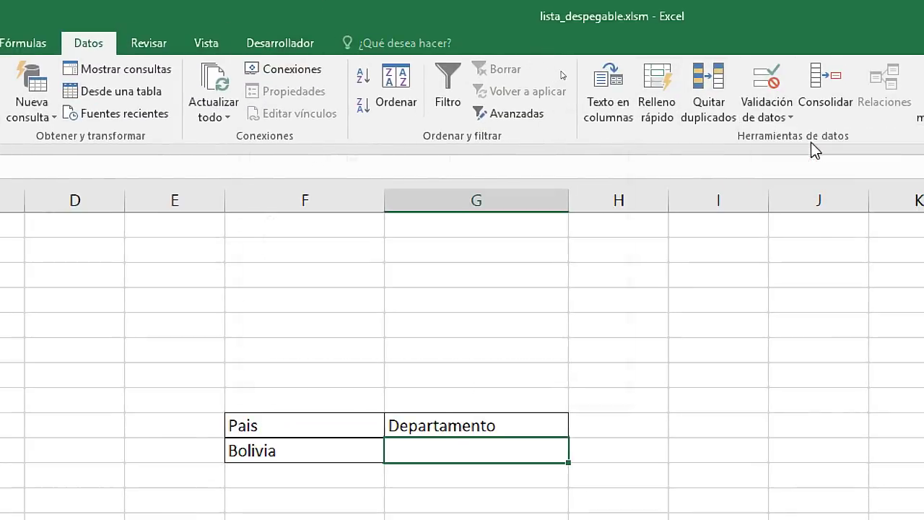
mouse_move(377, 127)
left_mouse_down()
mouse_move(541, 97)
mouse_move(542, 79)
left_mouse_up()
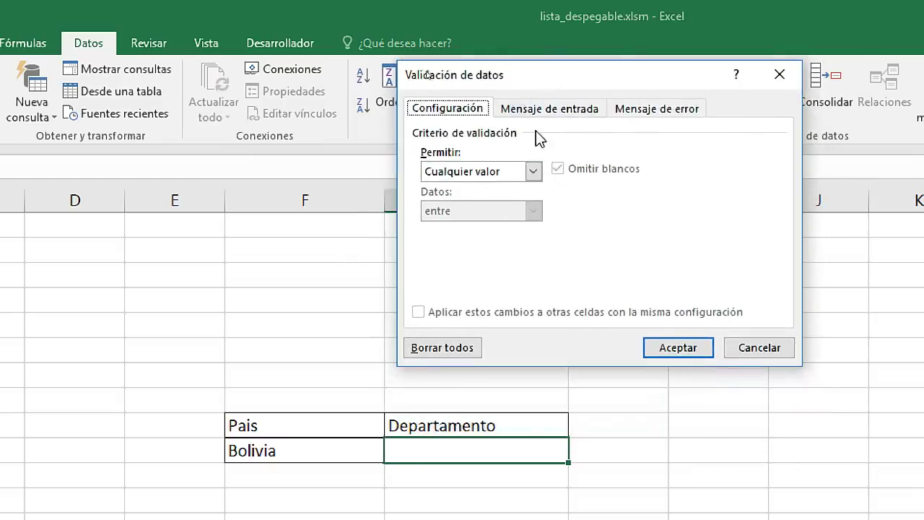
left_click(533, 171)
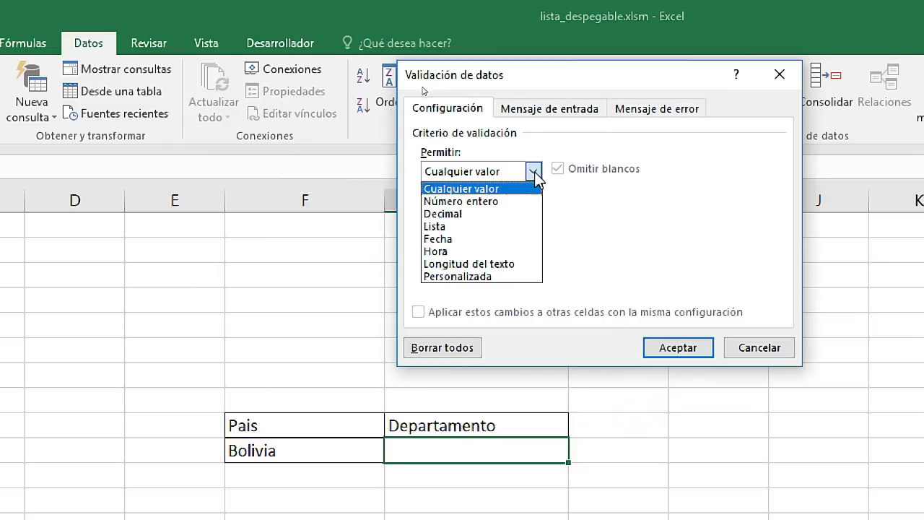
left_click(437, 226)
left_click(500, 247)
type("=INDIRECT(")
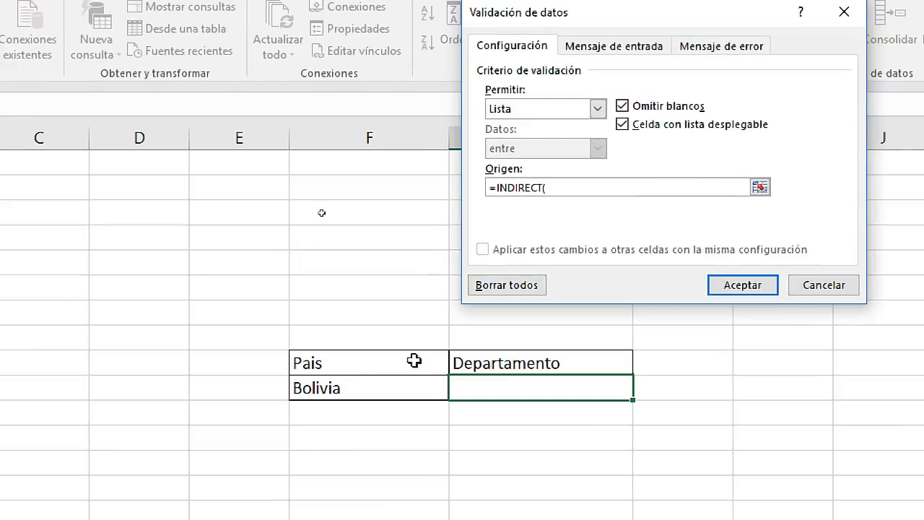
type("Pa")
left_click(359, 384)
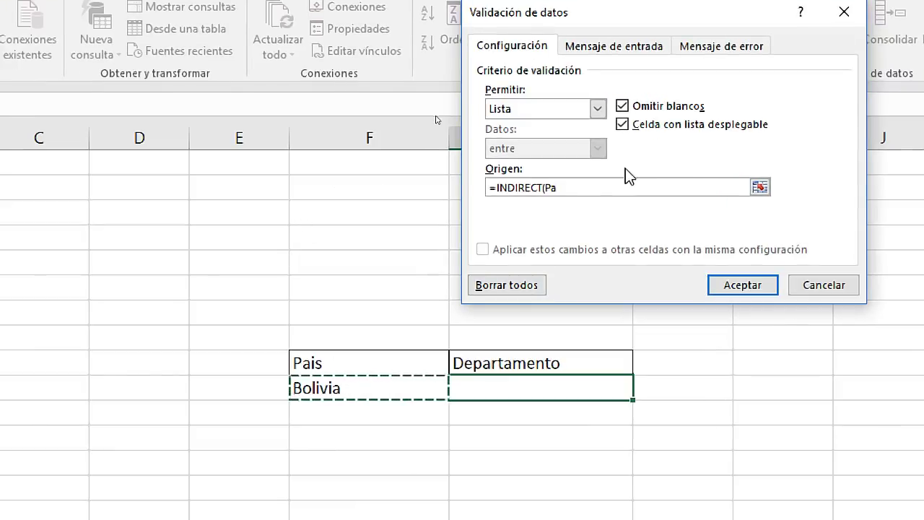
left_click(566, 192)
type(")")
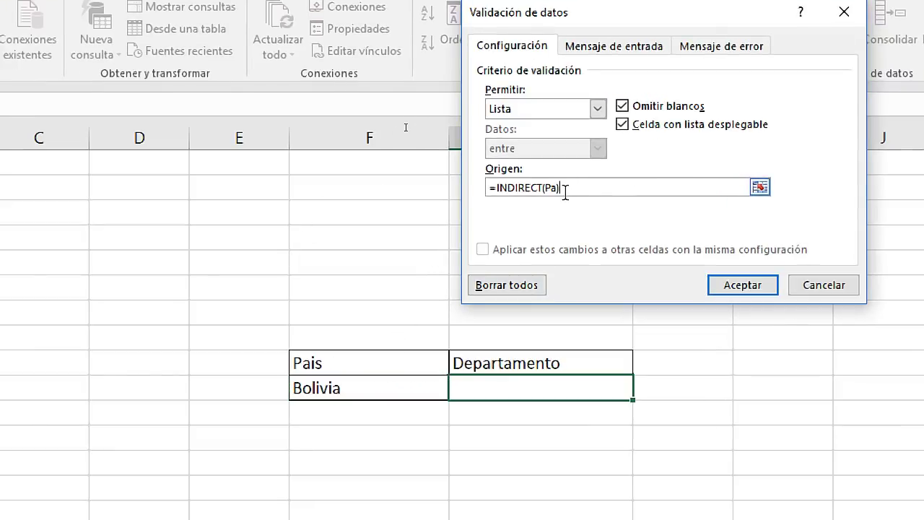
left_click(743, 284)
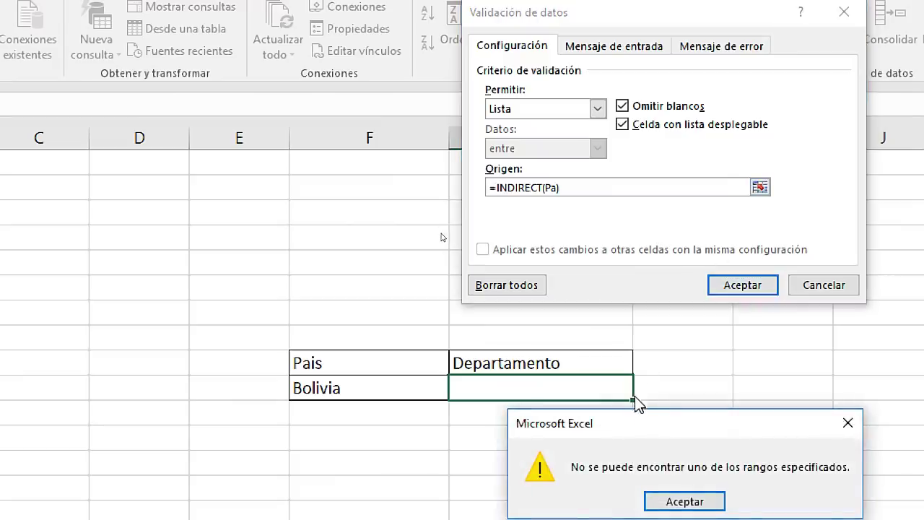
Step: Dismiss the range-not-found error, correct the function name to INDIRECTO, and accept
left_click_drag(663, 423, 548, 307)
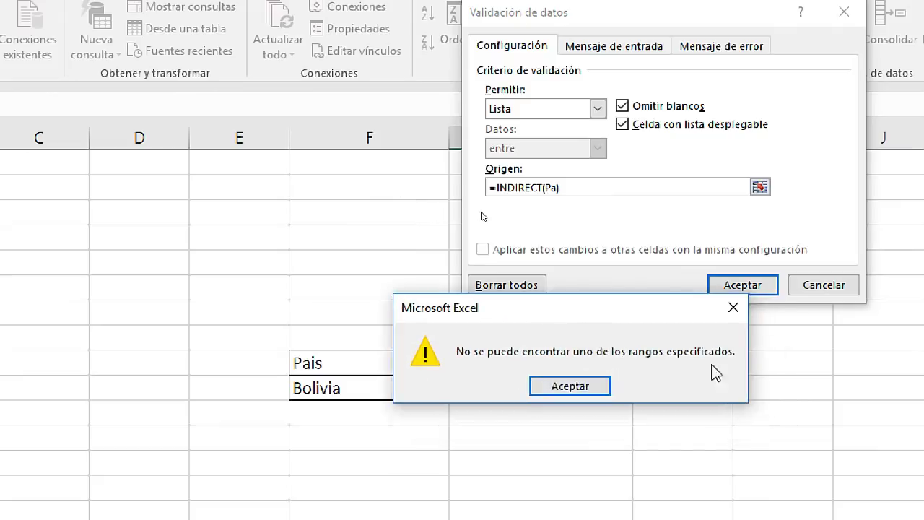
left_click(565, 387)
left_click(536, 187)
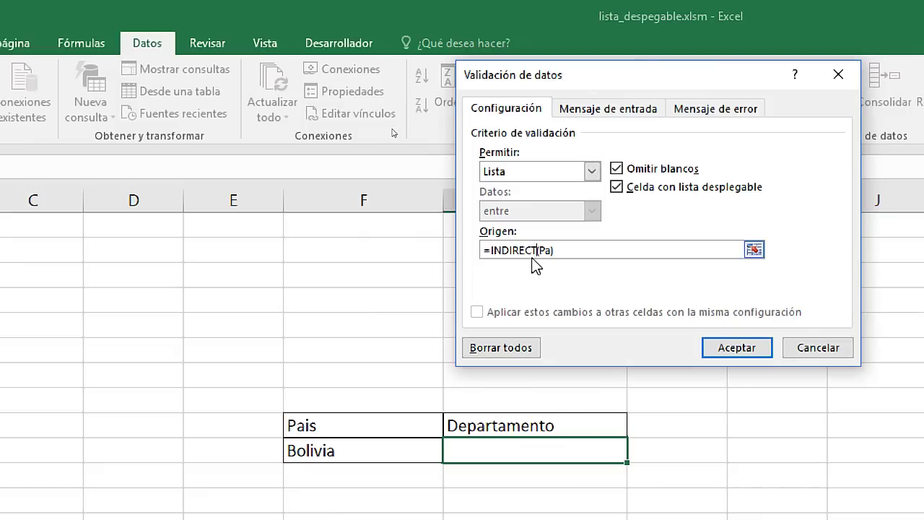
type("O")
left_click_drag(545, 250, 492, 250)
left_click(751, 349)
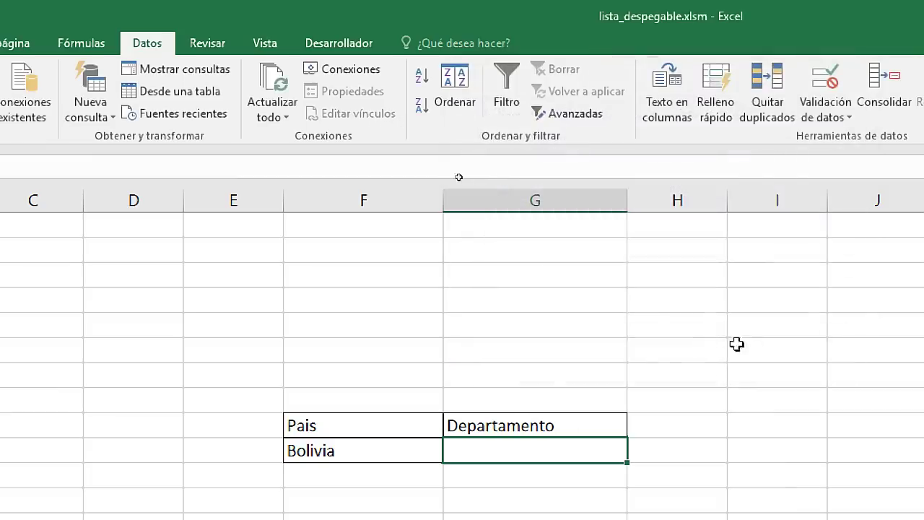
Step: Choose Perú as País and pick San Martín, then Iquitos, as the department
left_click(373, 445)
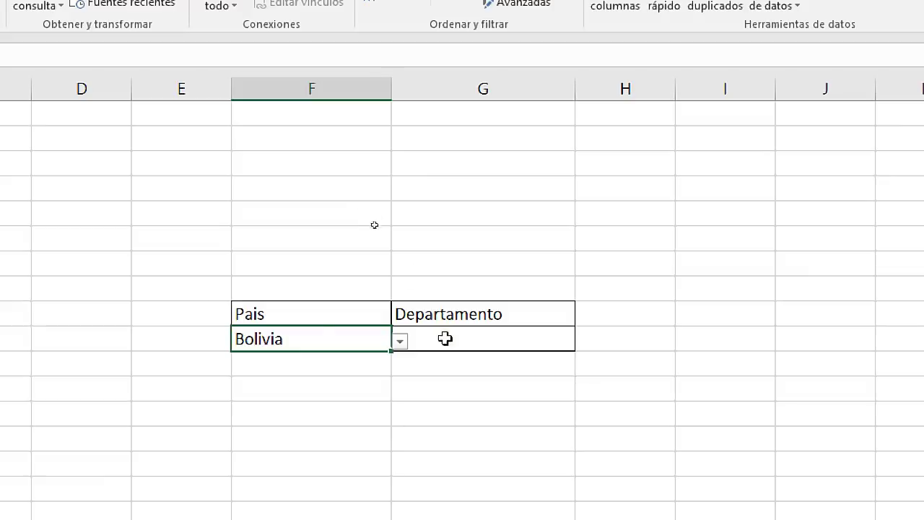
left_click(432, 338)
left_click(386, 341)
left_click(401, 342)
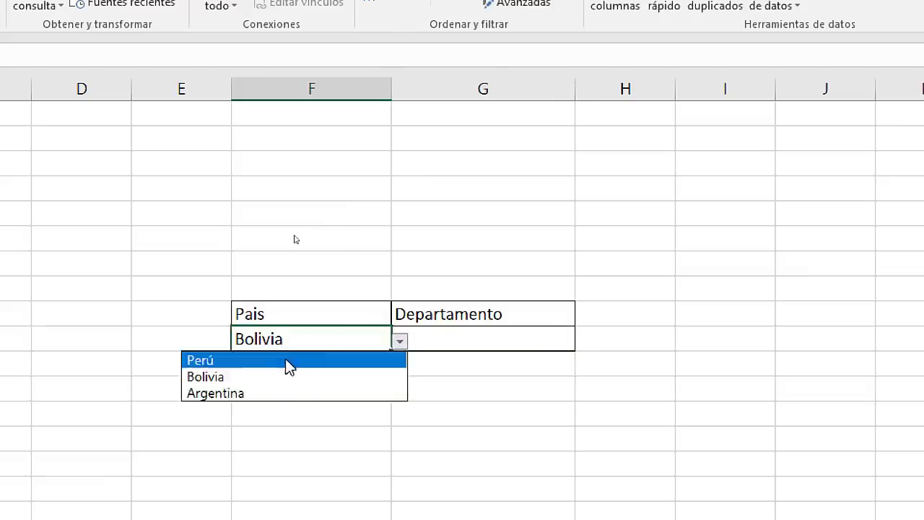
left_click(288, 359)
left_click(458, 336)
left_click(584, 343)
left_click(392, 360)
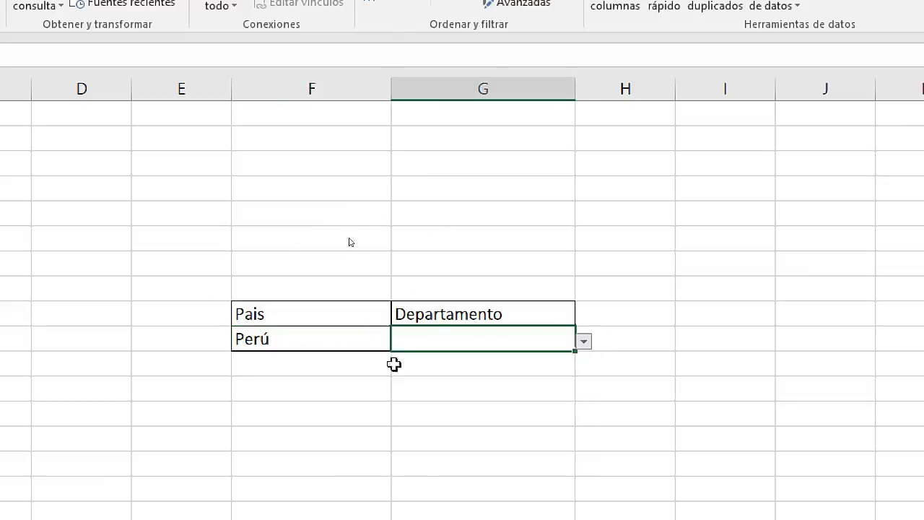
left_click(583, 343)
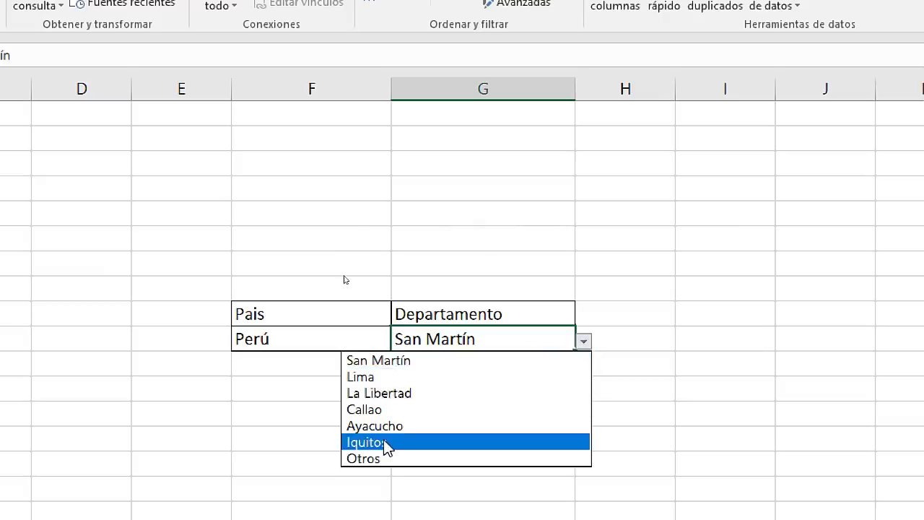
left_click(382, 442)
Step: Switch País to Bolivia, then Argentina, checking each one's department list without picking
left_click(353, 337)
left_click(400, 342)
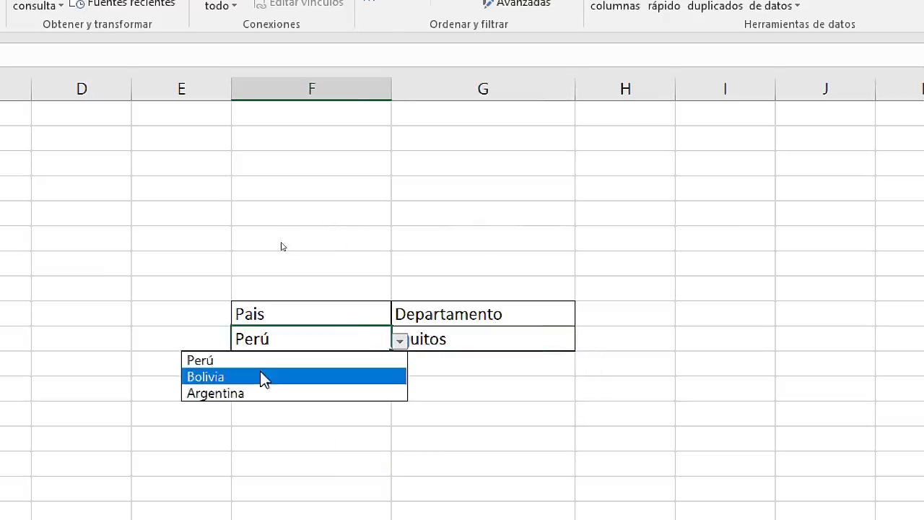
left_click(264, 377)
left_click(458, 345)
left_click(583, 343)
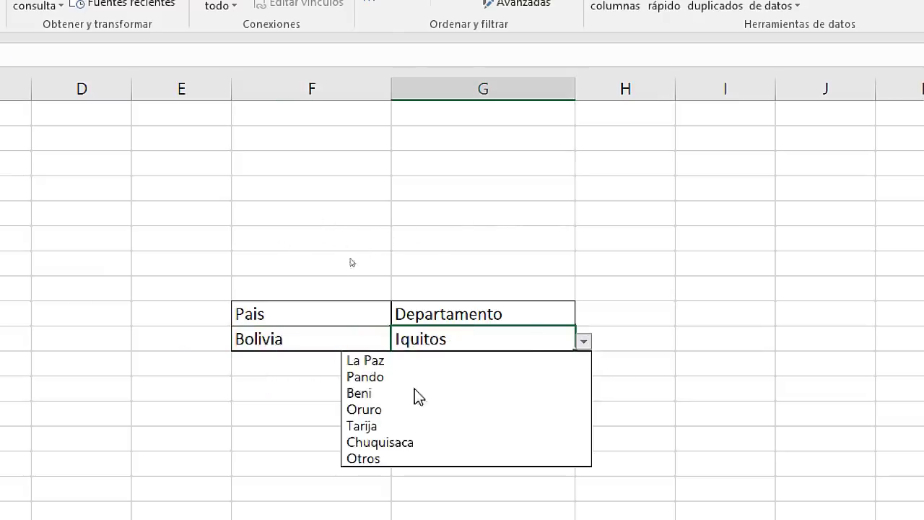
key("Escape")
left_click(359, 333)
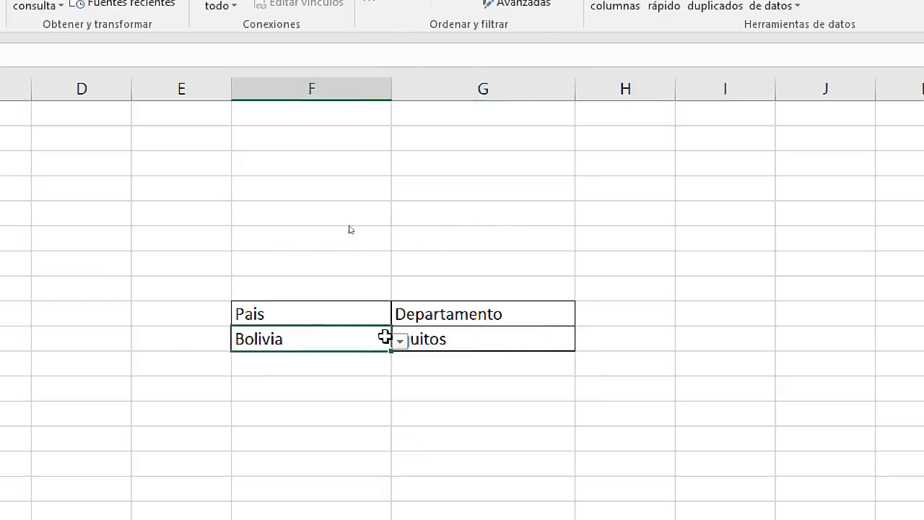
left_click(400, 341)
left_click(224, 393)
left_click(524, 341)
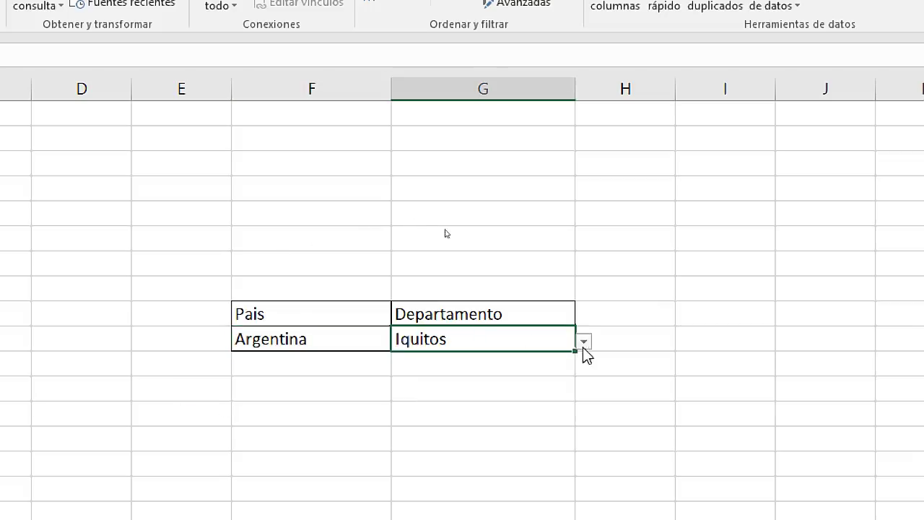
left_click(584, 342)
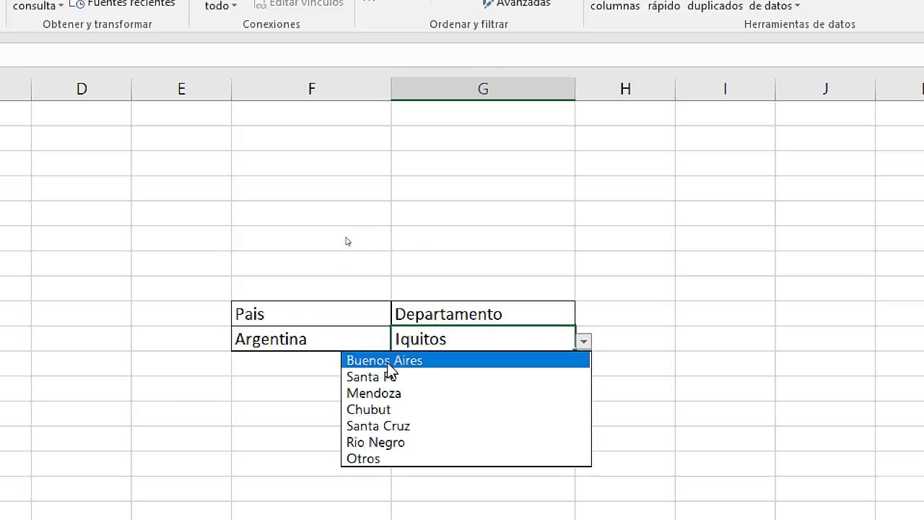
key("Escape")
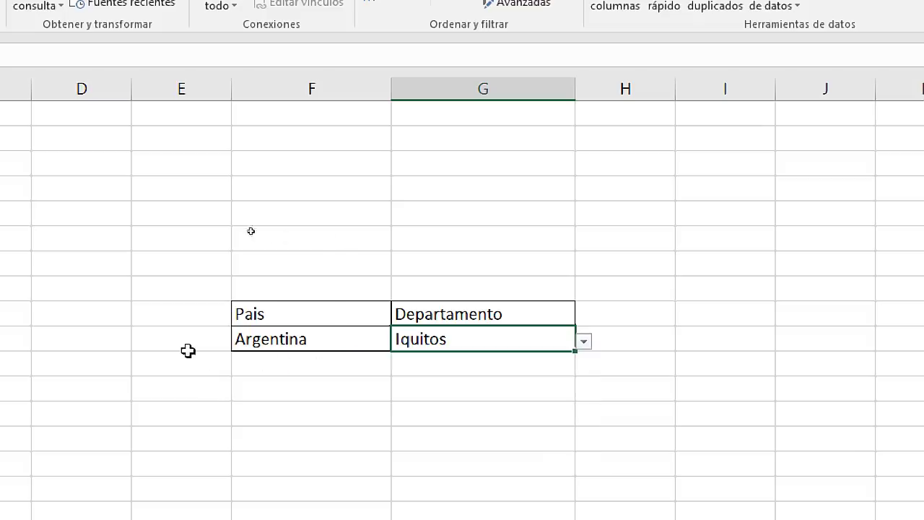
Step: Reopen Argentina's departments, undo back to Buenos Aires, then switch País to Perú
left_click(318, 345)
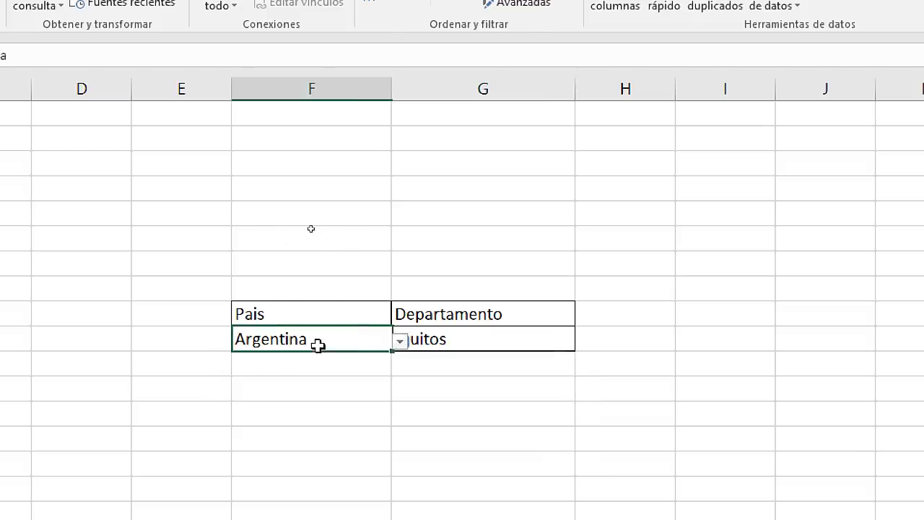
left_click(486, 339)
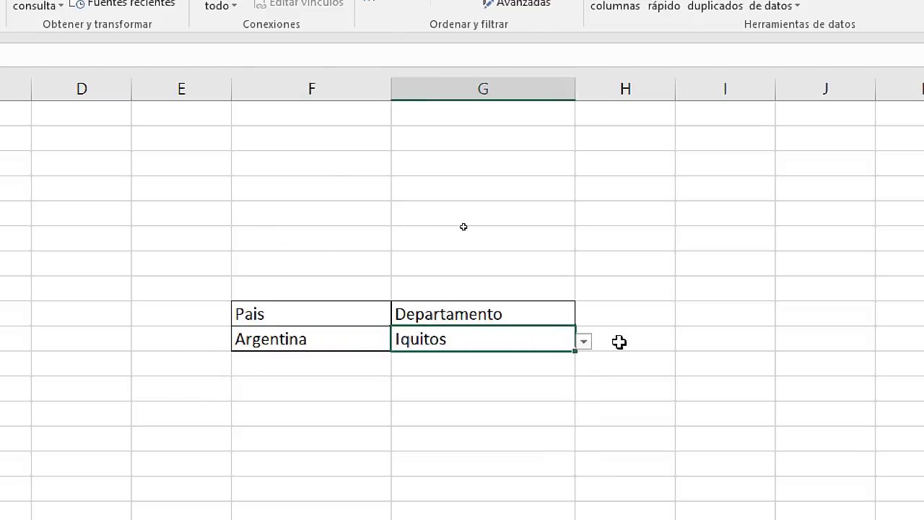
left_click(584, 342)
key("Escape")
key("ctrl+z")
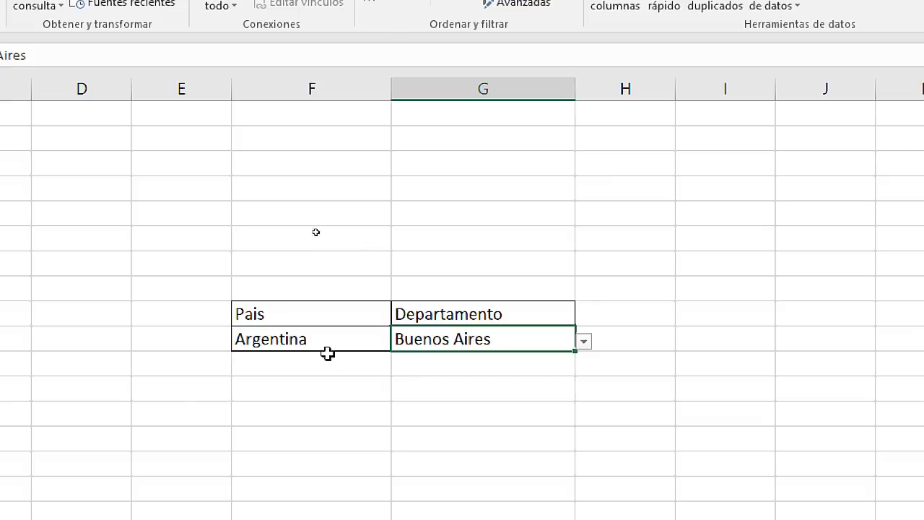
left_click(327, 346)
left_click(400, 340)
left_click(201, 360)
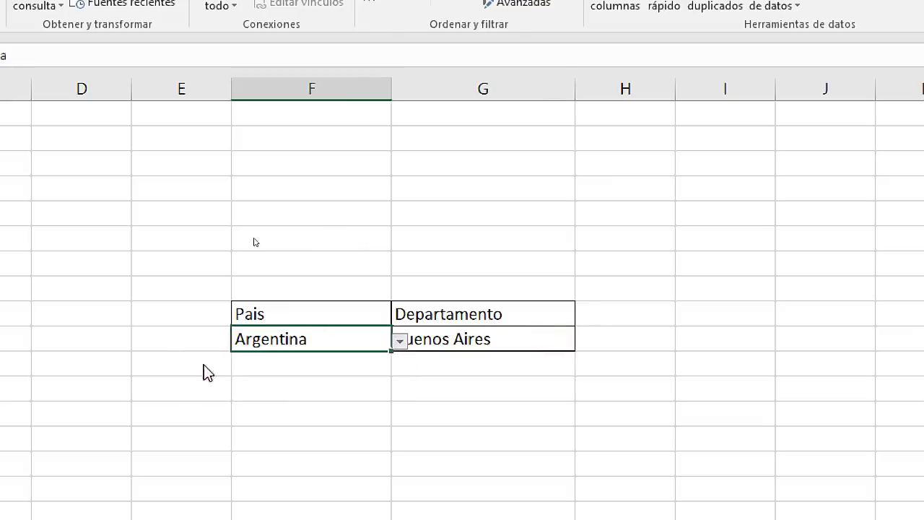
left_click(469, 388)
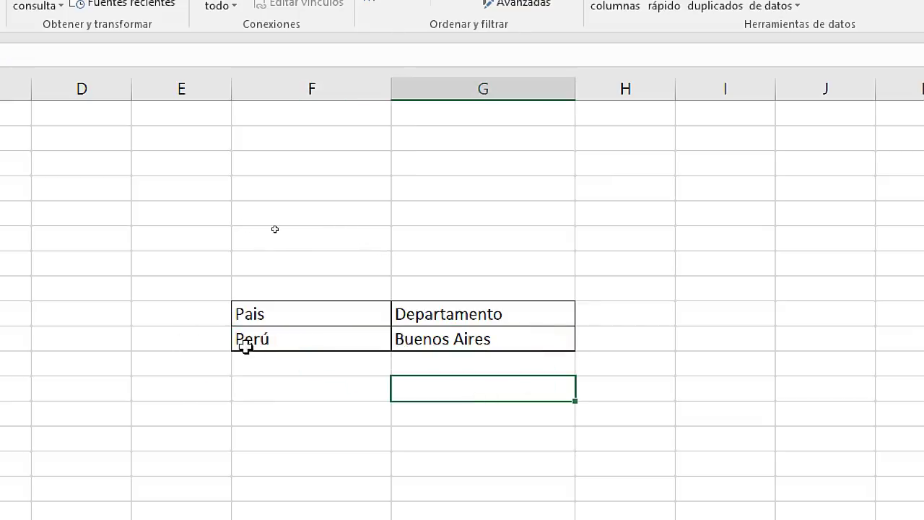
Step: Switch País back to Bolivia, leaving Buenos Aires in Departamento
left_click(321, 341)
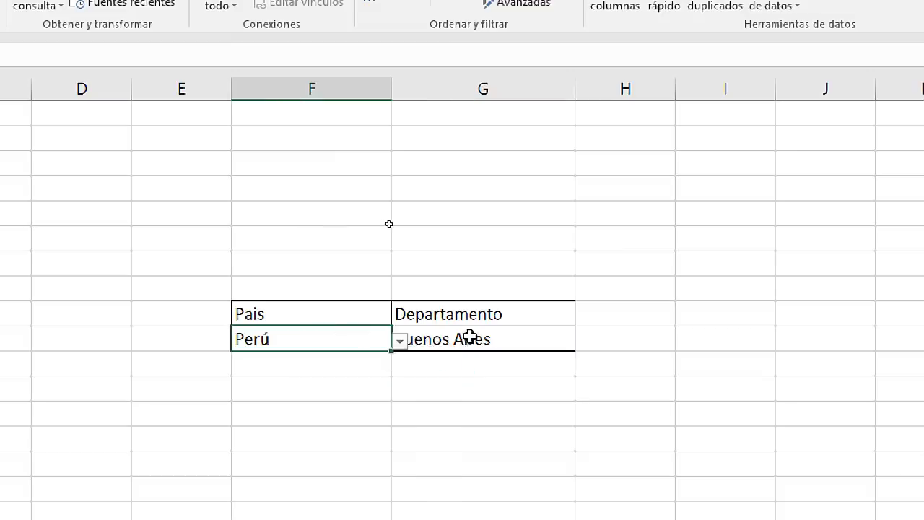
left_click(494, 386)
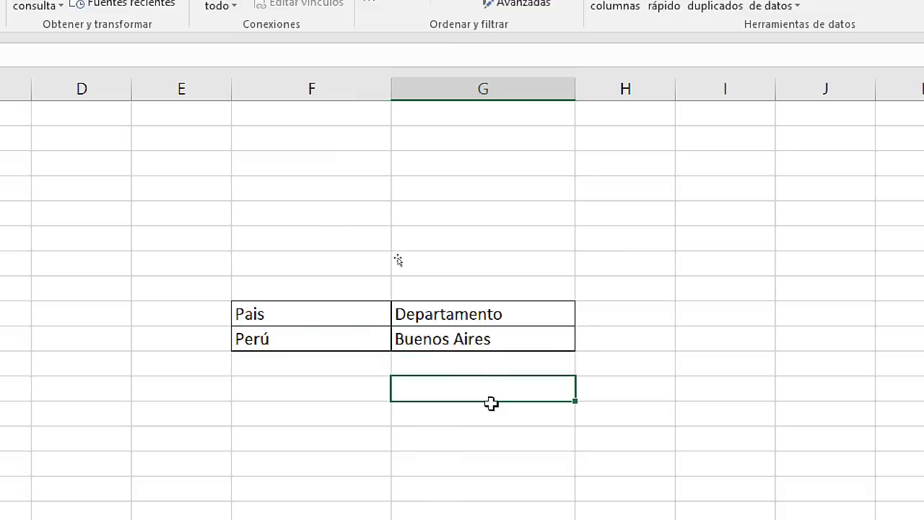
left_click(364, 338)
left_click(464, 345)
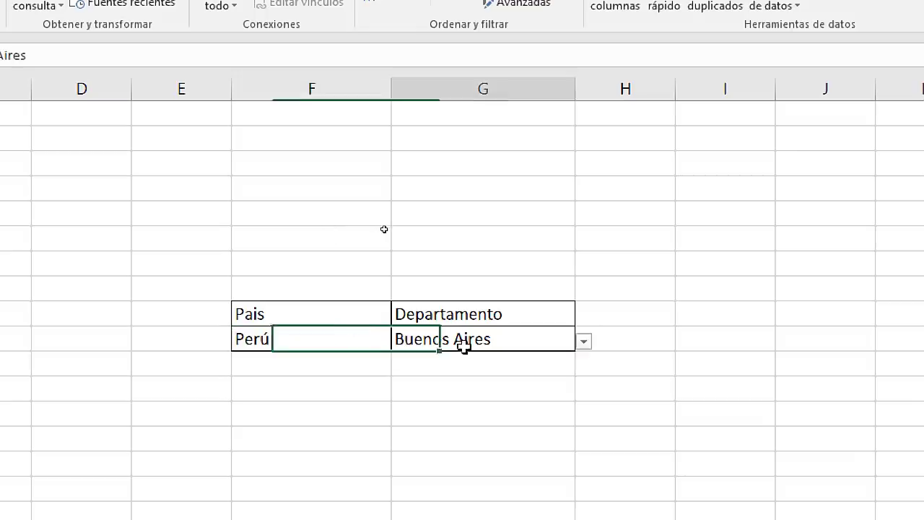
left_click(332, 341)
left_click(399, 340)
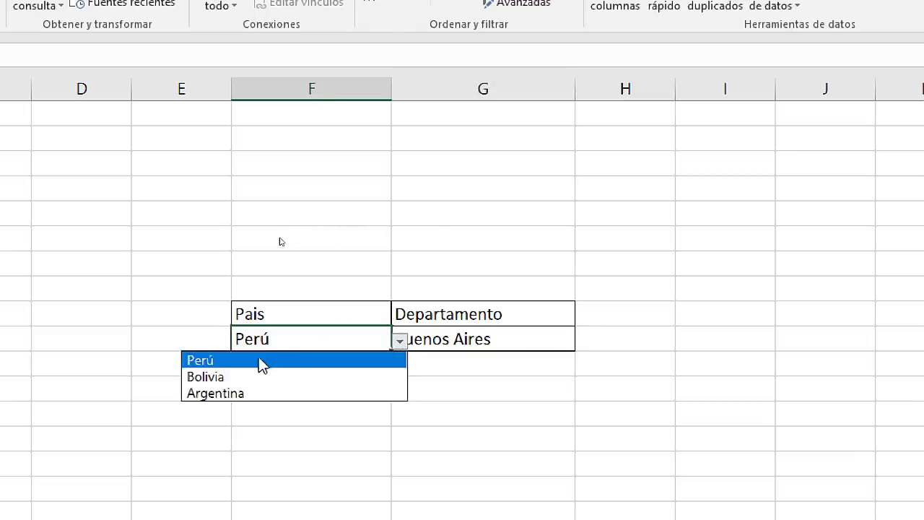
left_click(255, 376)
left_click(464, 342)
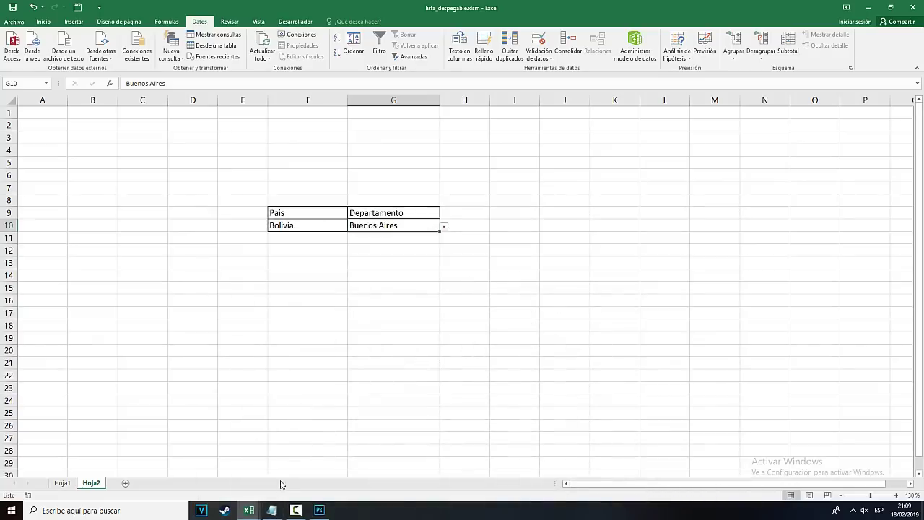
Step: Copy all of the Worksheet_Change macro code in Notepad, then minimize Notepad
left_click(272, 510)
left_click_drag(354, 354, 188, 166)
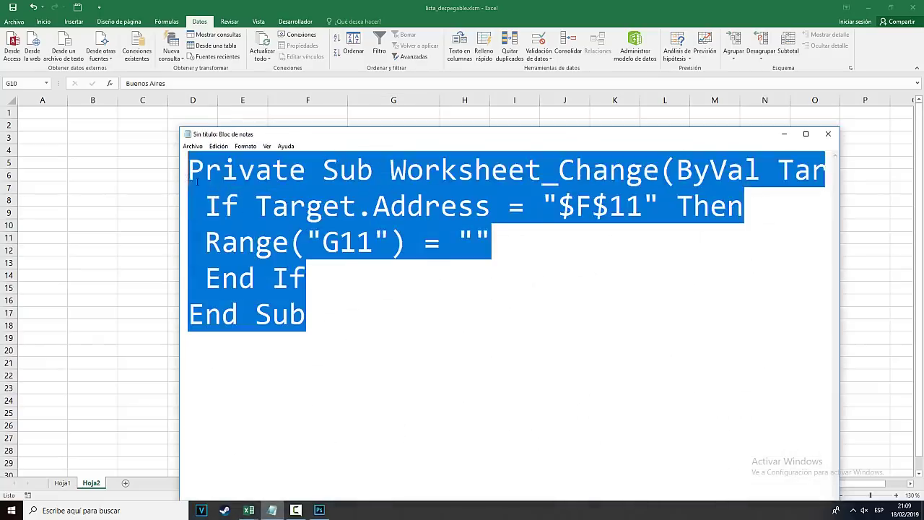
left_click(345, 261)
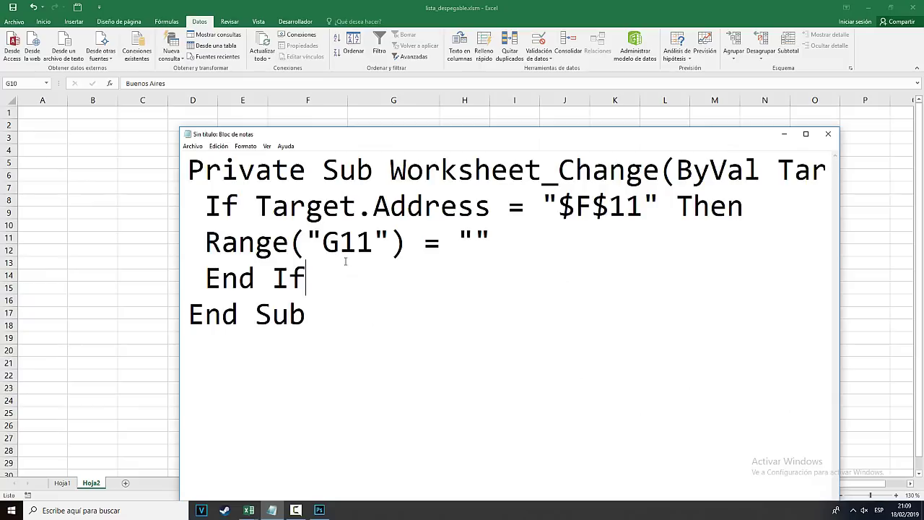
mouse_move(344, 326)
left_mouse_down()
mouse_move(216, 169)
mouse_move(189, 170)
left_mouse_up()
right_click(222, 177)
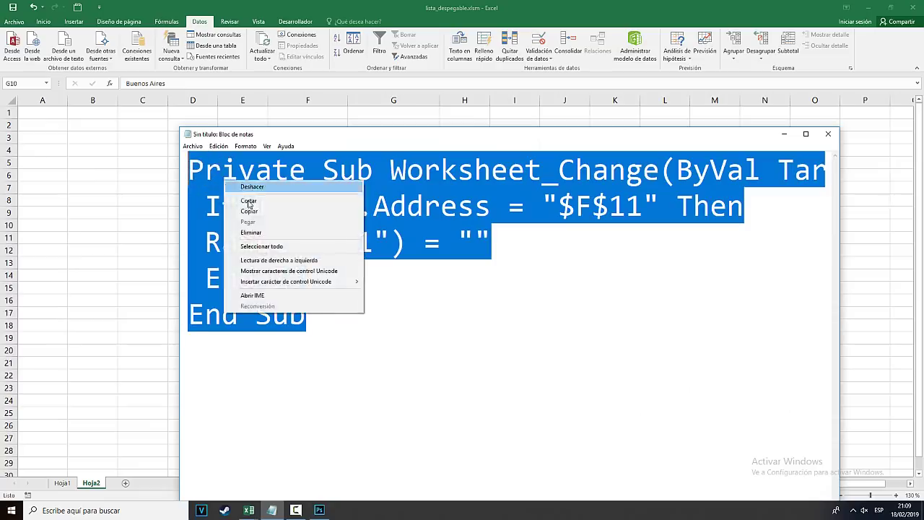
left_click(250, 210)
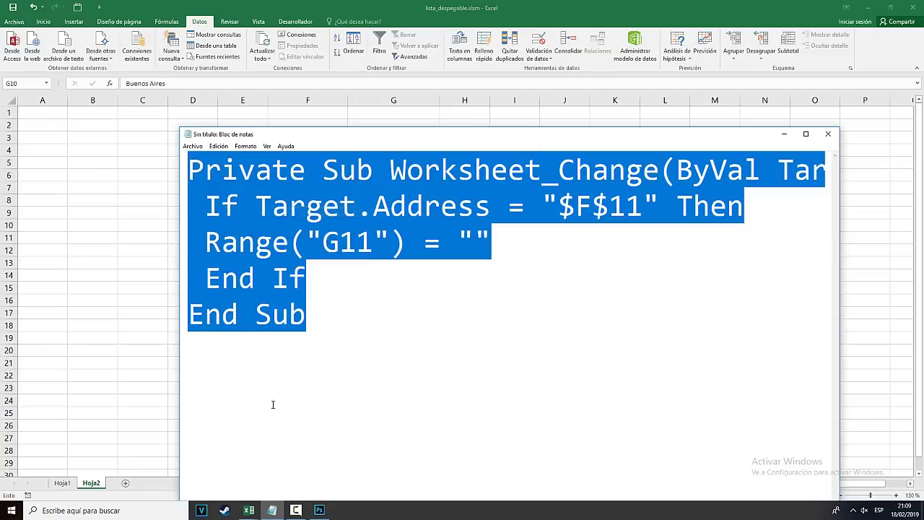
left_click(109, 314)
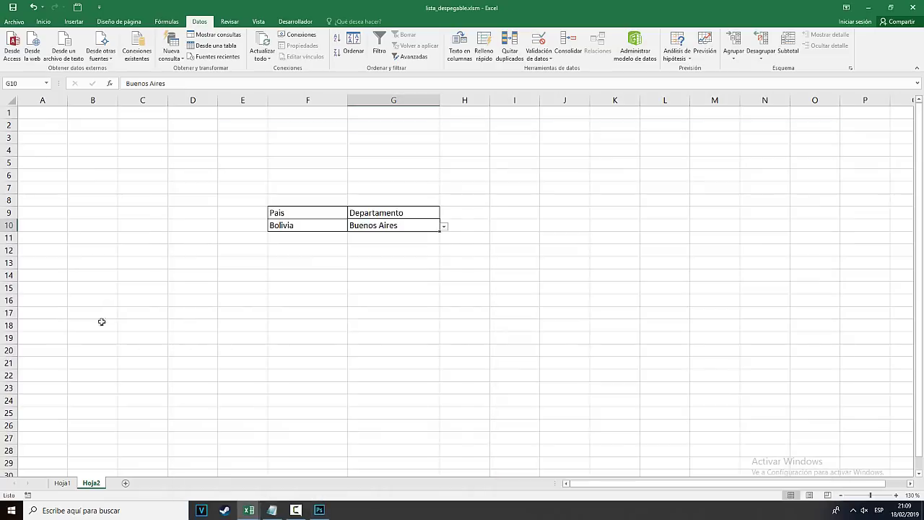
Step: Open the Hoja2 sheet's code window from its tab's right-click menu
right_click(95, 486)
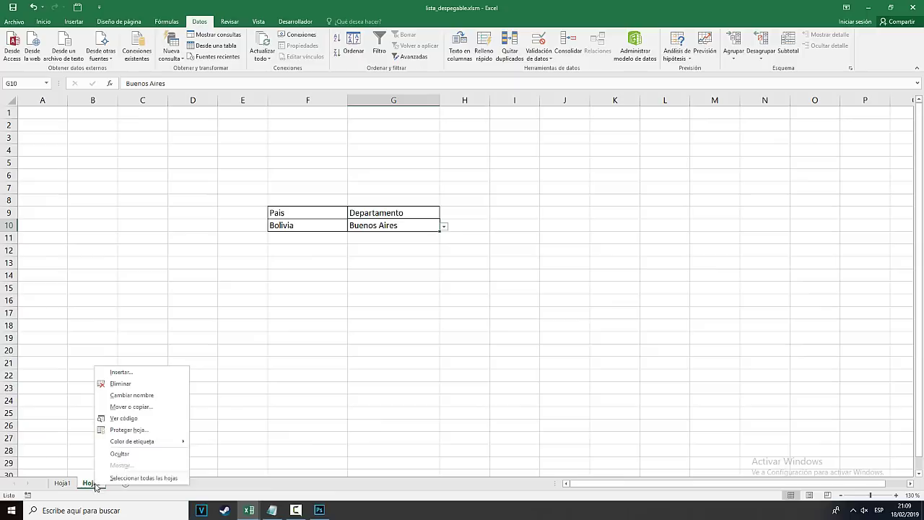
left_click(245, 380)
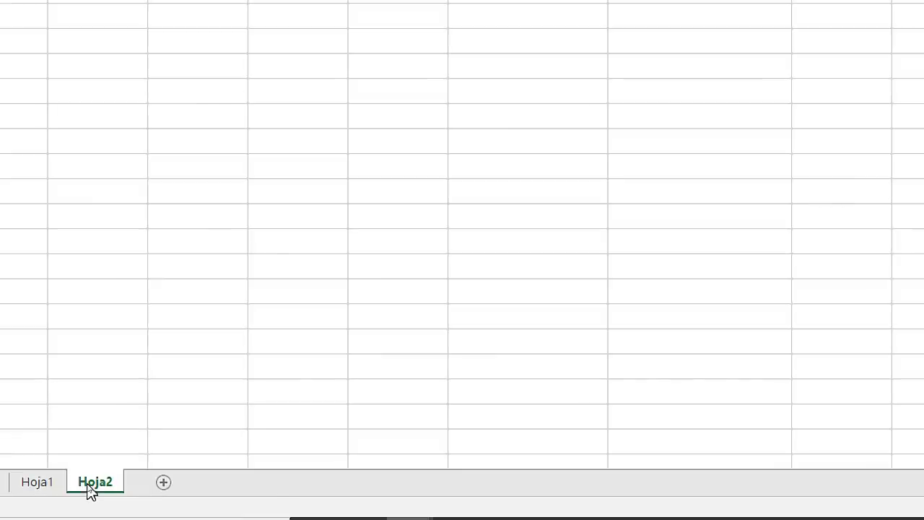
right_click(88, 487)
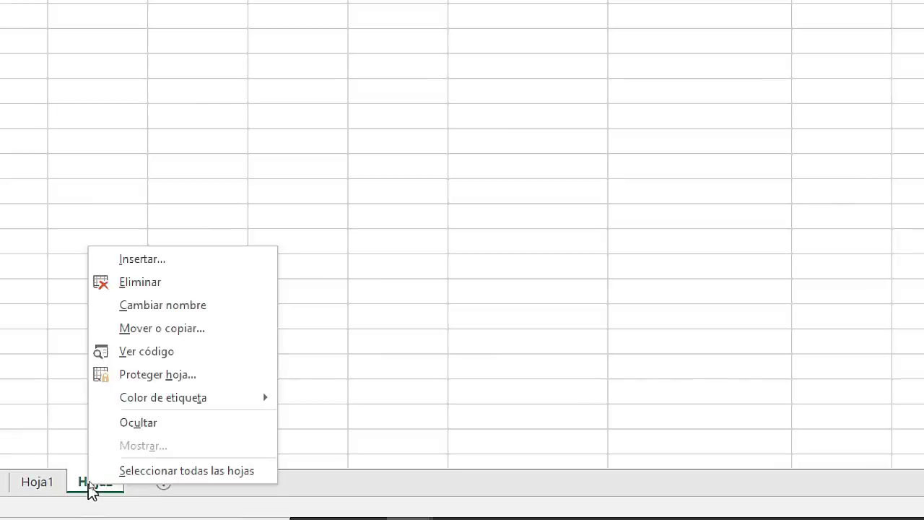
left_click(160, 352)
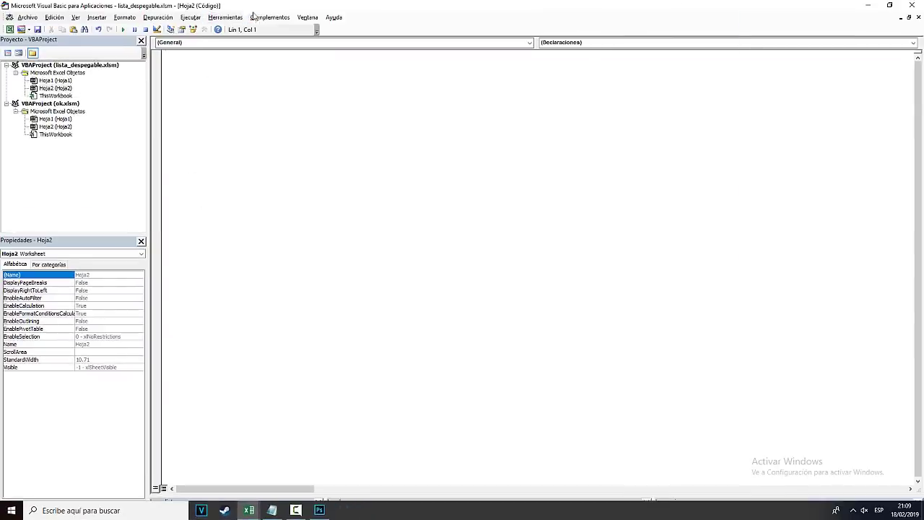
mouse_move(419, 5)
left_mouse_down()
mouse_move(410, 111)
mouse_move(410, 89)
left_mouse_up()
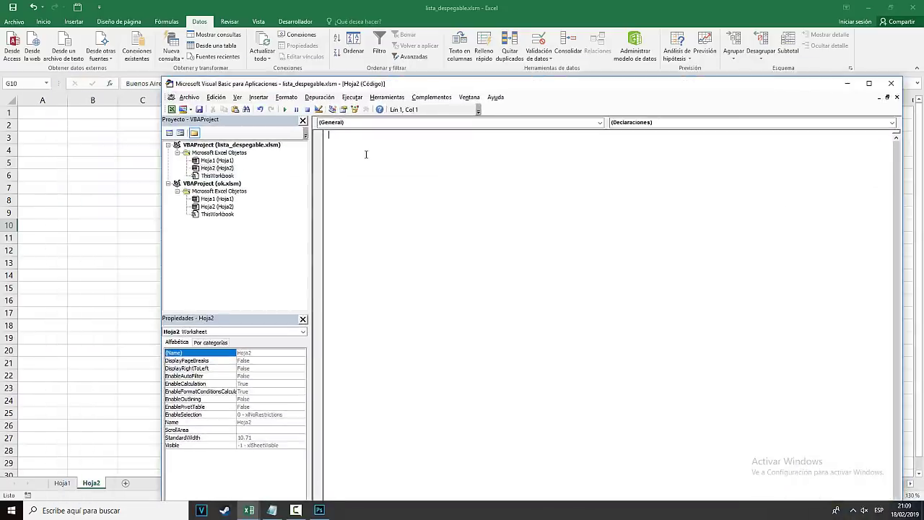
Step: Copy the Worksheet_Change macro from Notepad and paste it into Hoja2's code
left_click(272, 510)
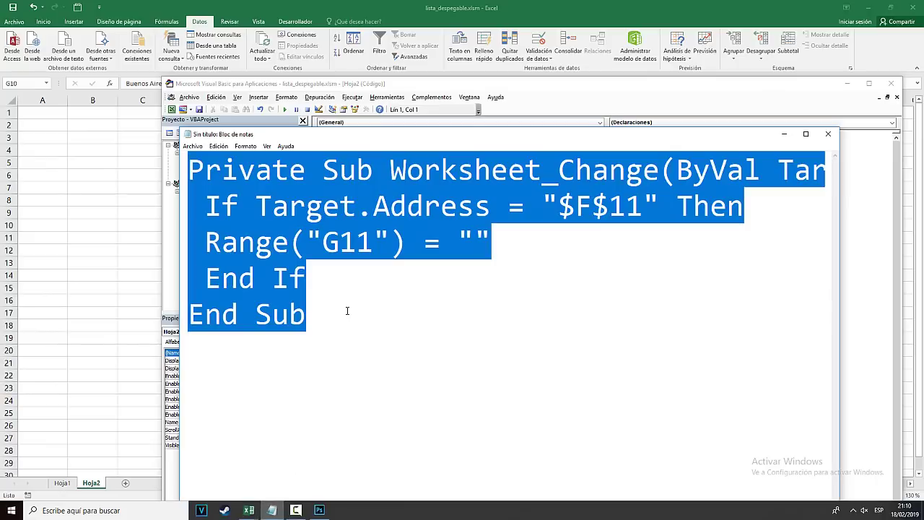
key("alt+Tab")
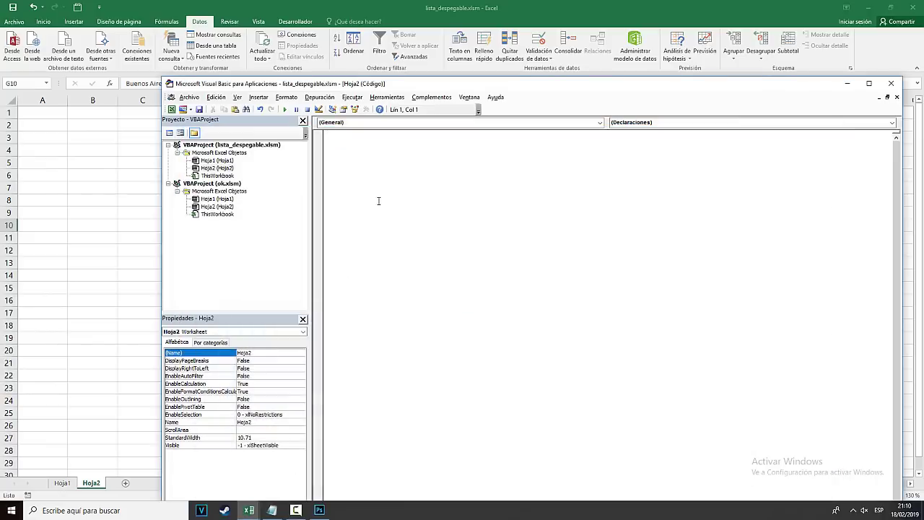
key("ctrl+v")
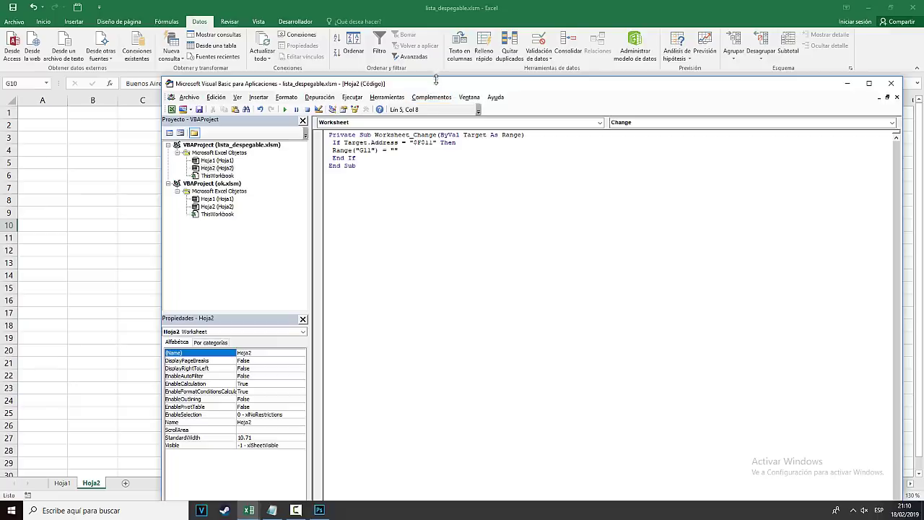
left_click_drag(437, 83, 435, 322)
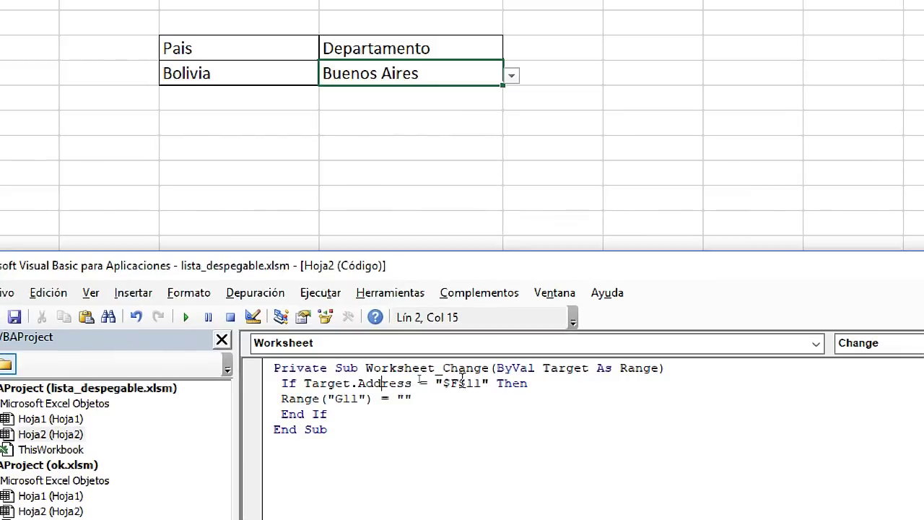
Step: Change the watched cell address in the macro from $F$11 to $F$10
left_click(448, 383)
left_click_drag(480, 383, 443, 383)
left_click(474, 383)
left_click(459, 383)
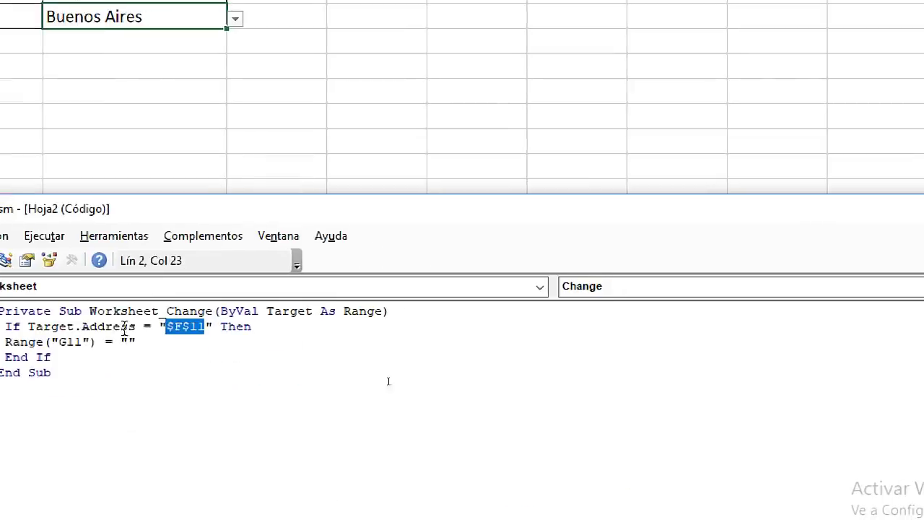
left_click(203, 328)
key("BackSpace")
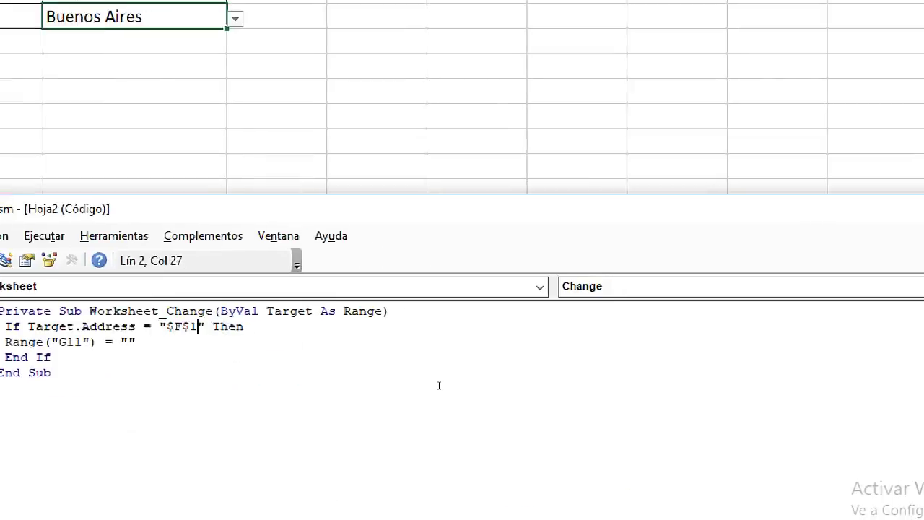
type("0")
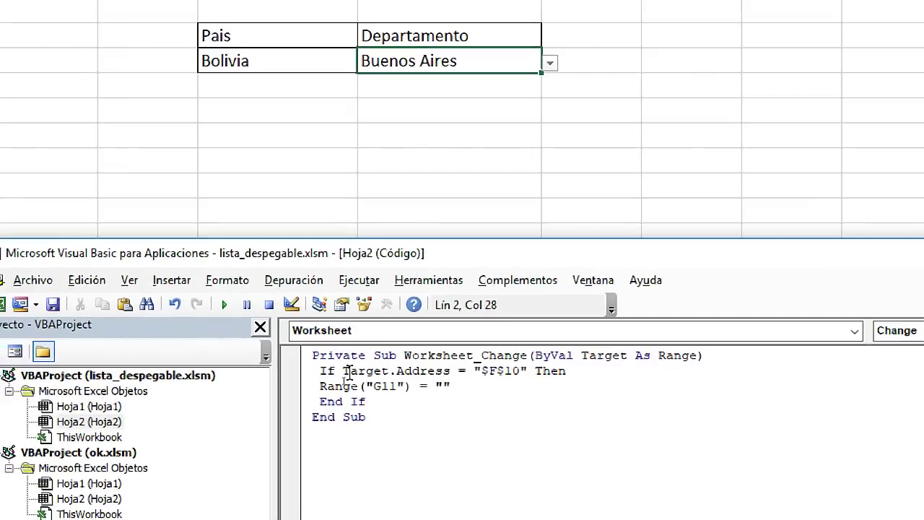
Step: Replace Range("G11") with G10 after confirming Departamento sits in G10, then close the editor
double_click(397, 386)
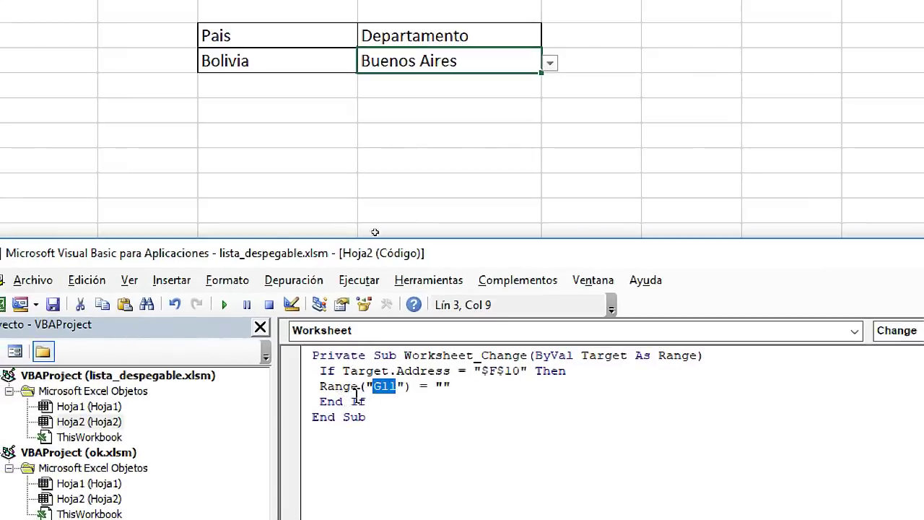
key("alt+F11")
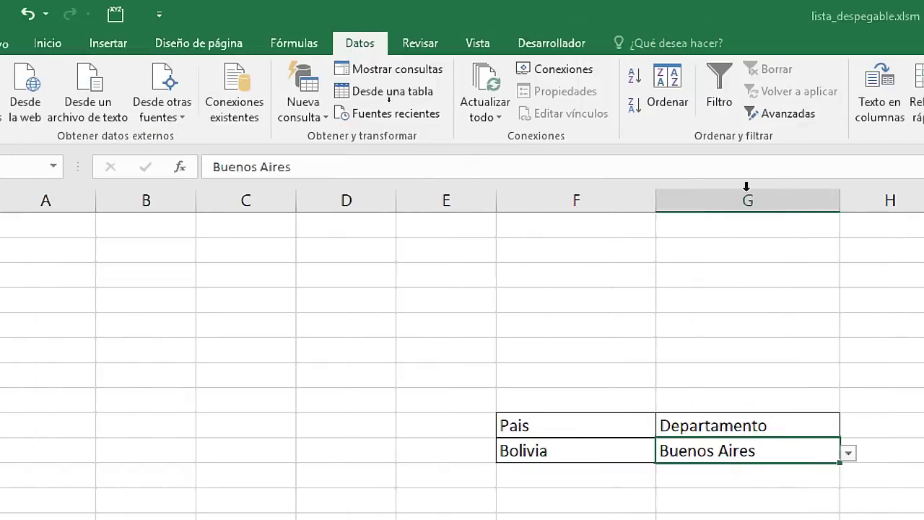
left_click(747, 187)
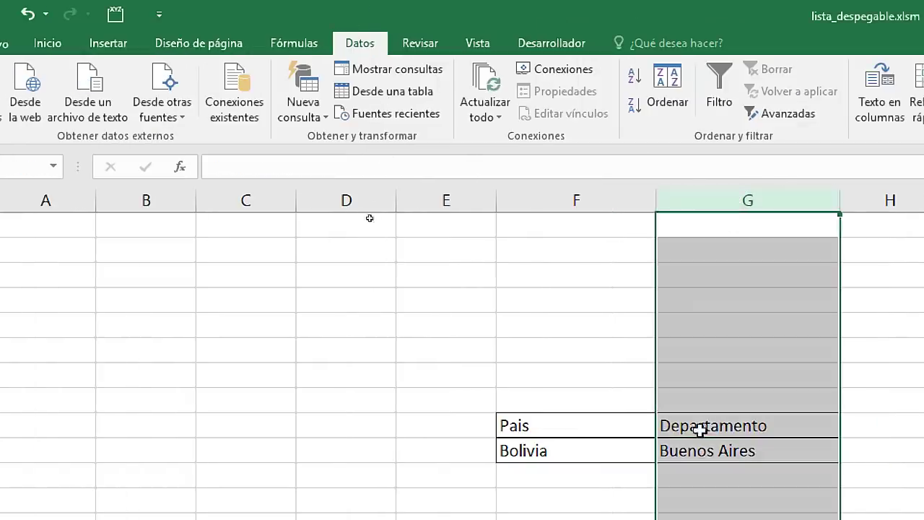
left_click(707, 453)
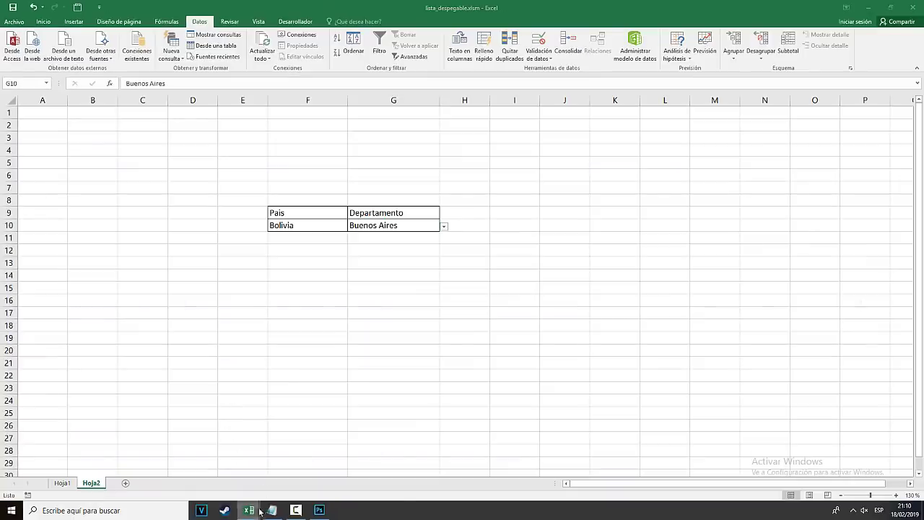
mouse_move(249, 511)
left_click(353, 462)
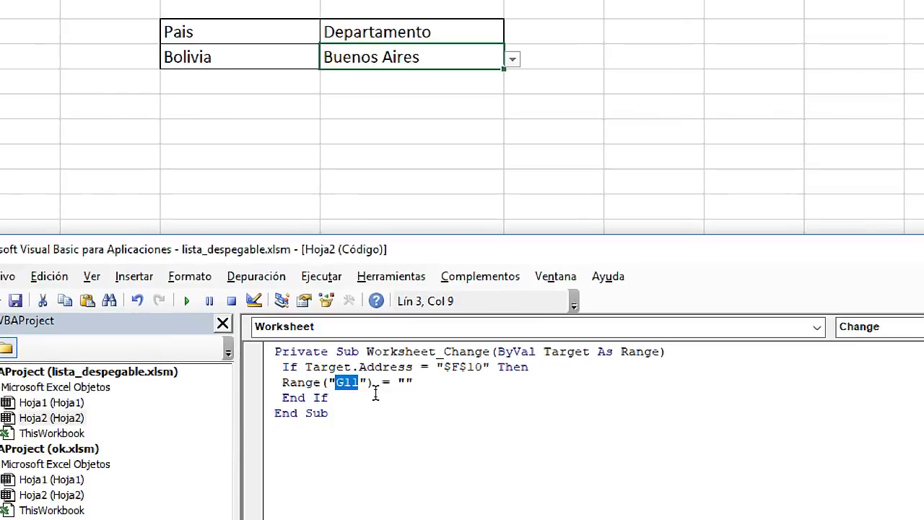
type("G10")
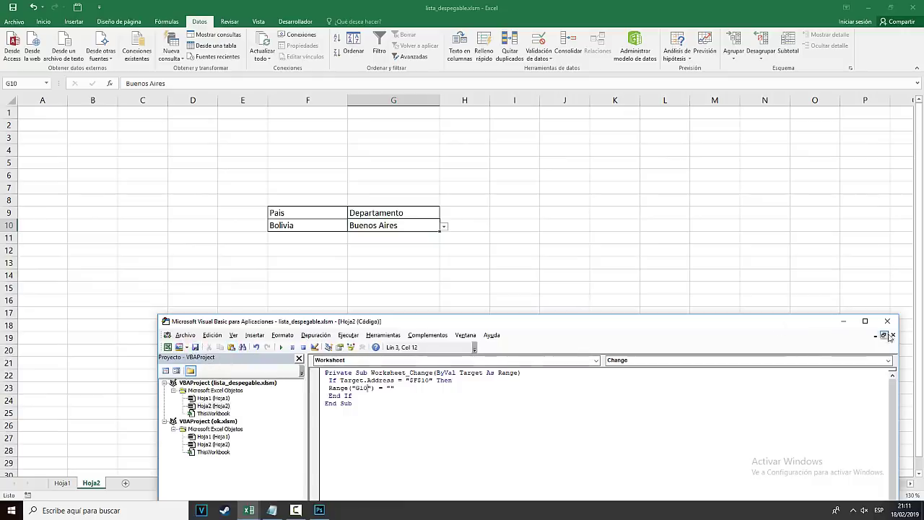
left_click(887, 321)
Step: Switch País to Perú and pick Lima as the department
left_click(614, 238)
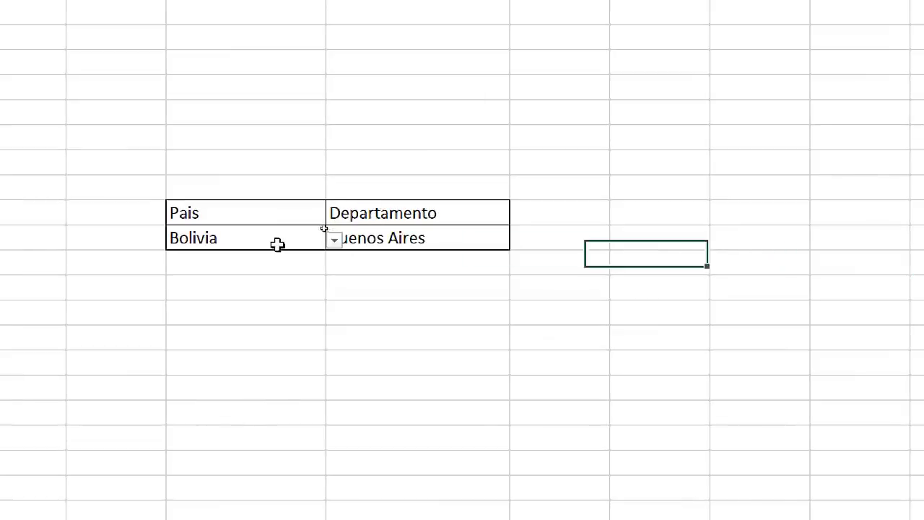
left_click(276, 241)
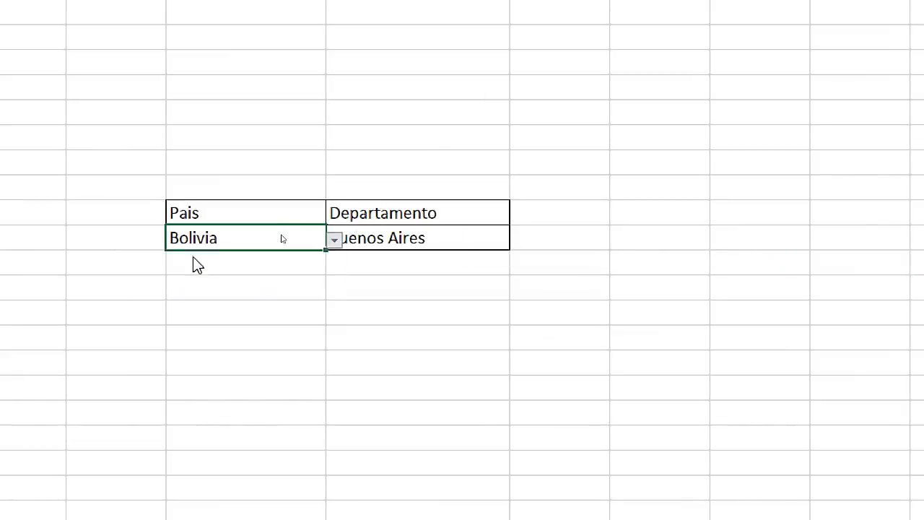
left_click(402, 275)
left_click(386, 239)
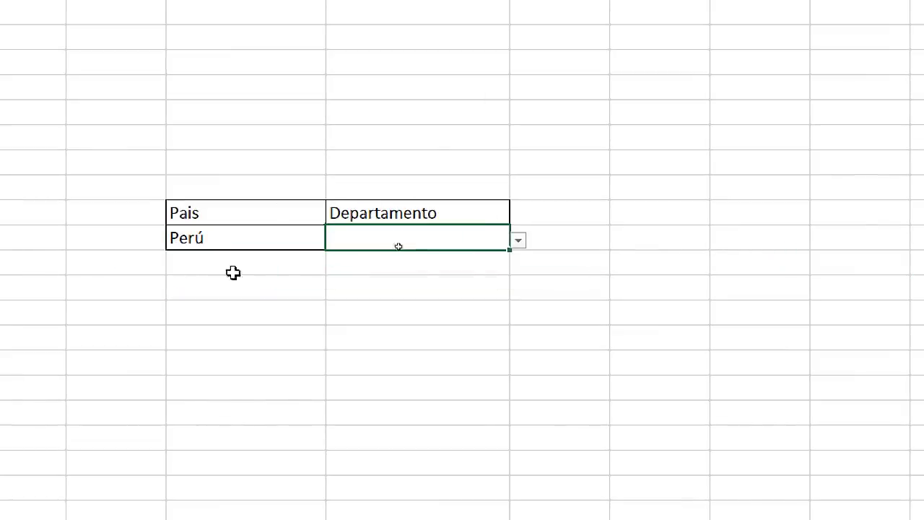
left_click(518, 241)
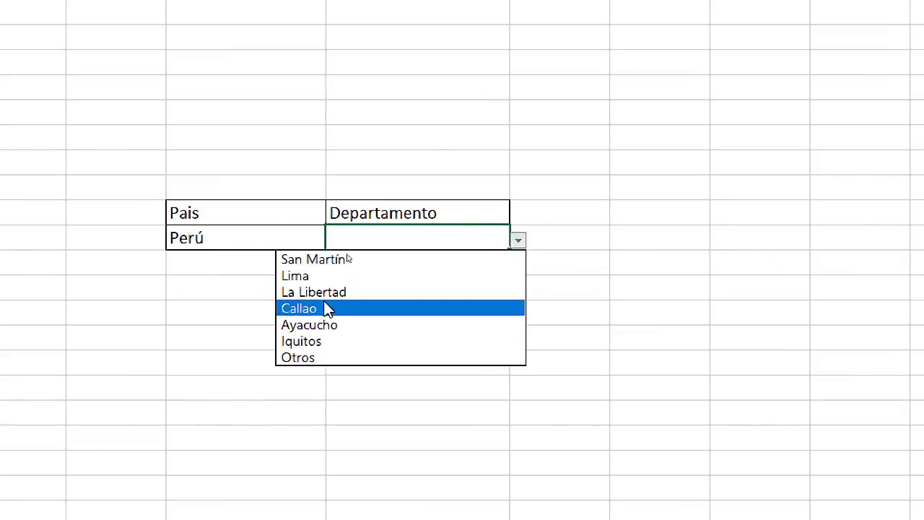
left_click(310, 275)
Step: Switch País to Bolivia and pick Chuquisaca as the department
left_click(293, 239)
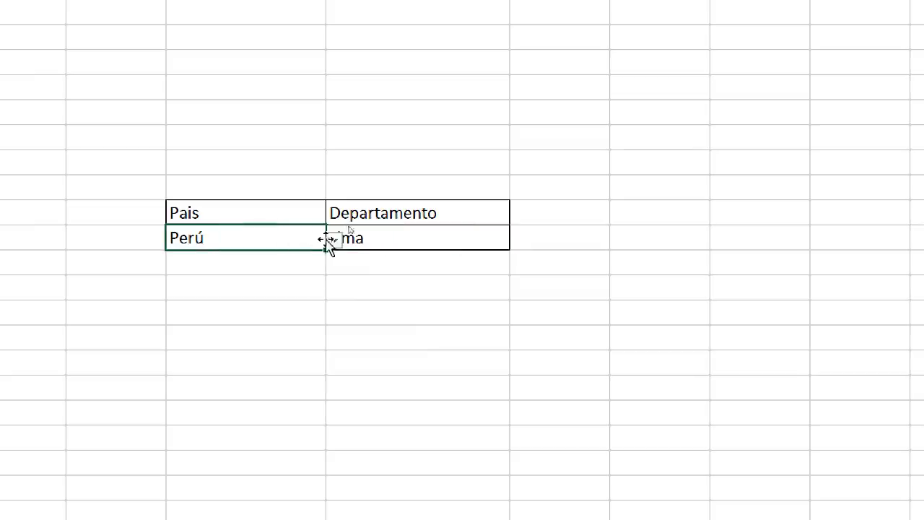
left_click(331, 241)
left_click(188, 275)
left_click(375, 243)
left_click(518, 240)
left_click(323, 353)
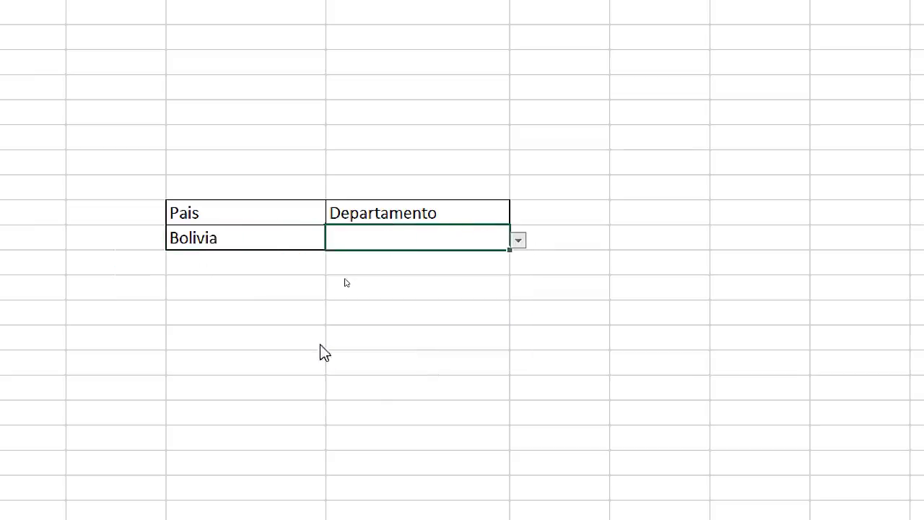
Step: Switch País to Argentina and leave the cleared department blank
left_click(268, 235)
left_click(334, 240)
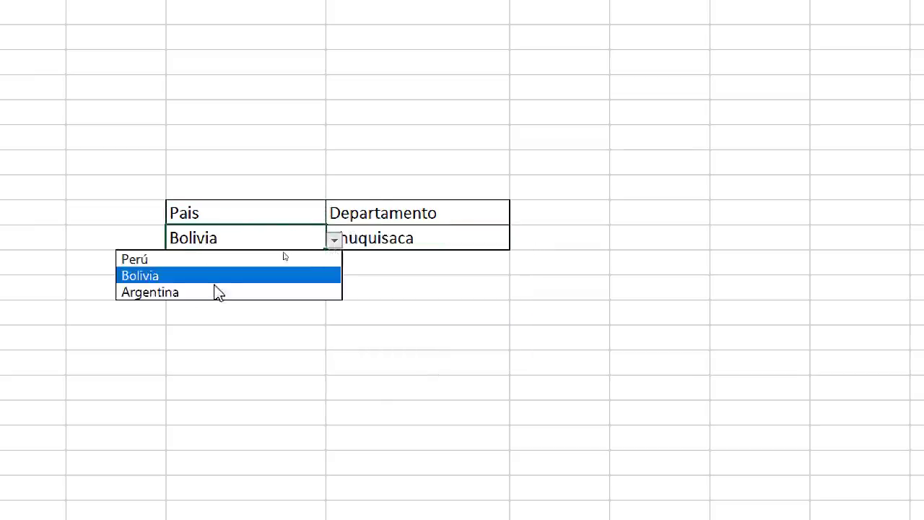
left_click(216, 292)
left_click(495, 242)
left_click(519, 240)
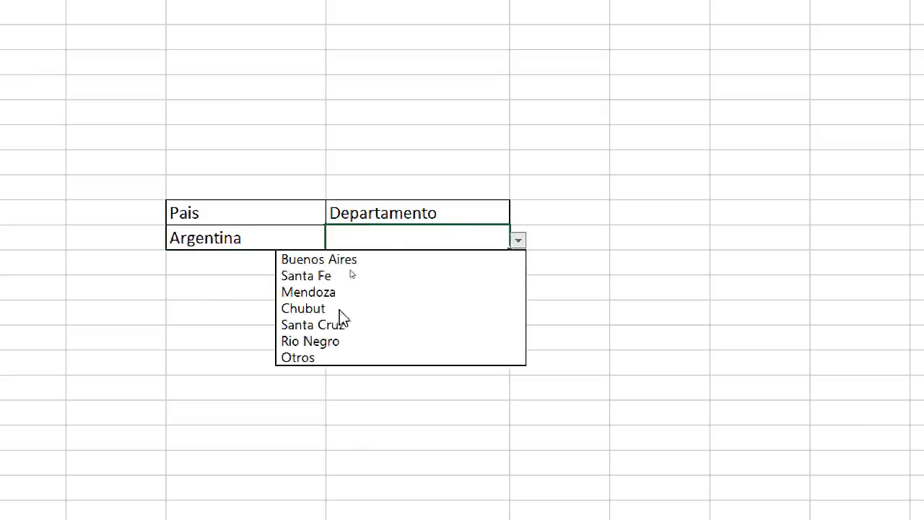
key("Escape")
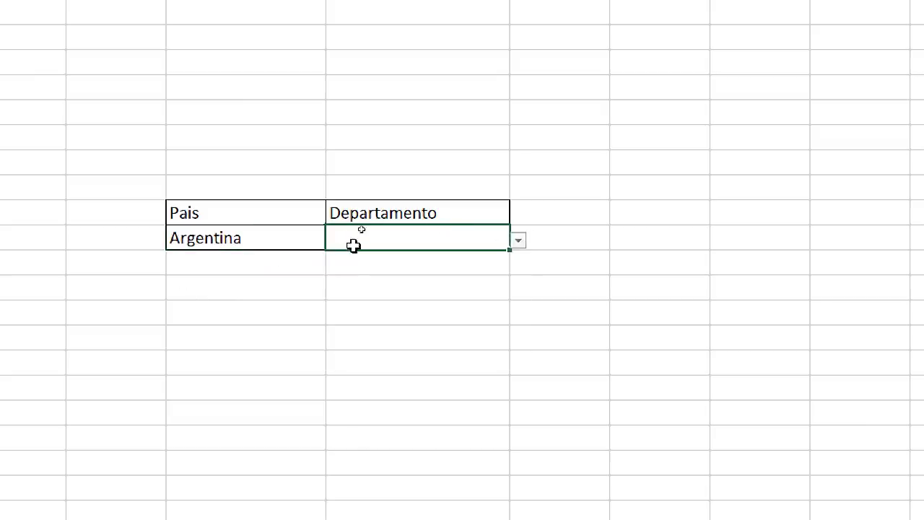
left_click(518, 241)
left_click(305, 360)
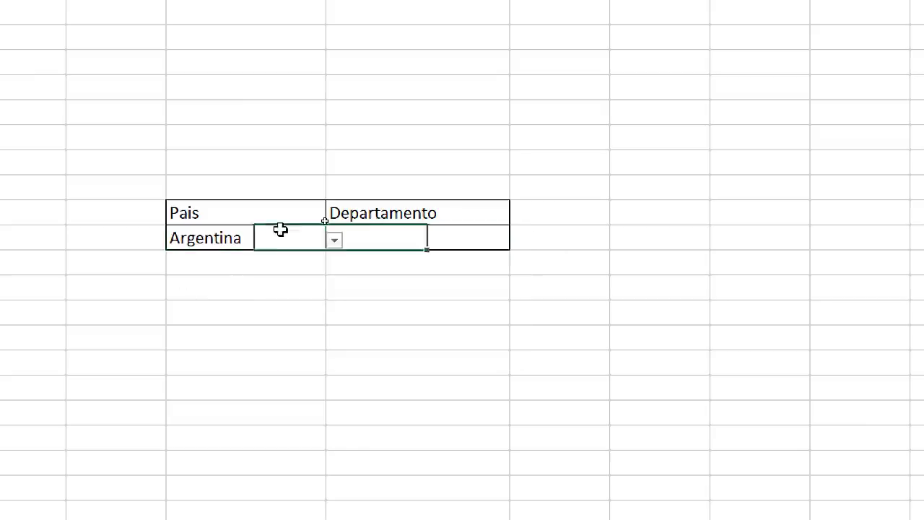
left_click(334, 239)
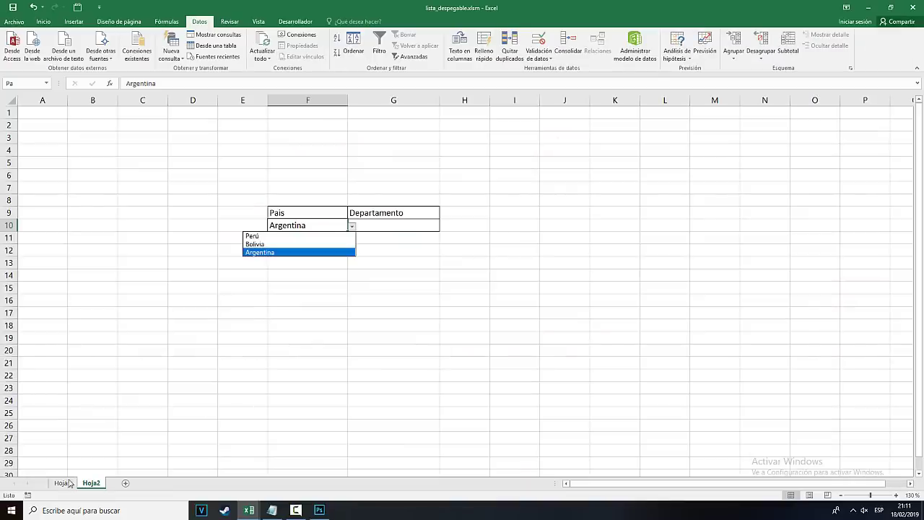
left_click(67, 483)
Step: Check the source lists on Hoja1, then return to Hoja2
left_click(63, 482)
left_click(498, 286)
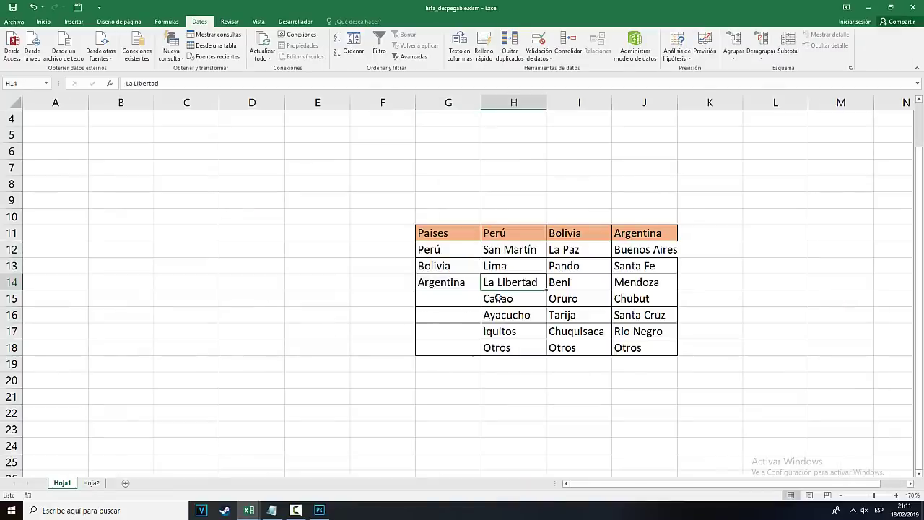
left_click(91, 483)
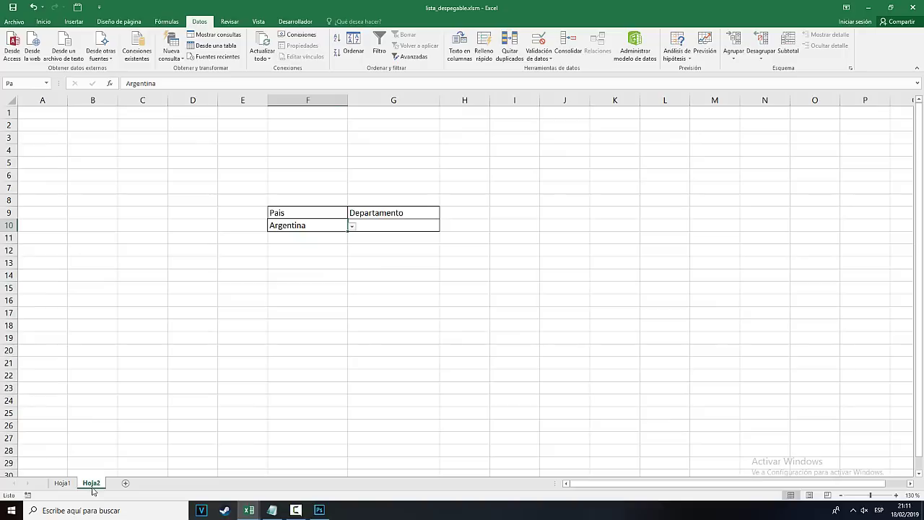